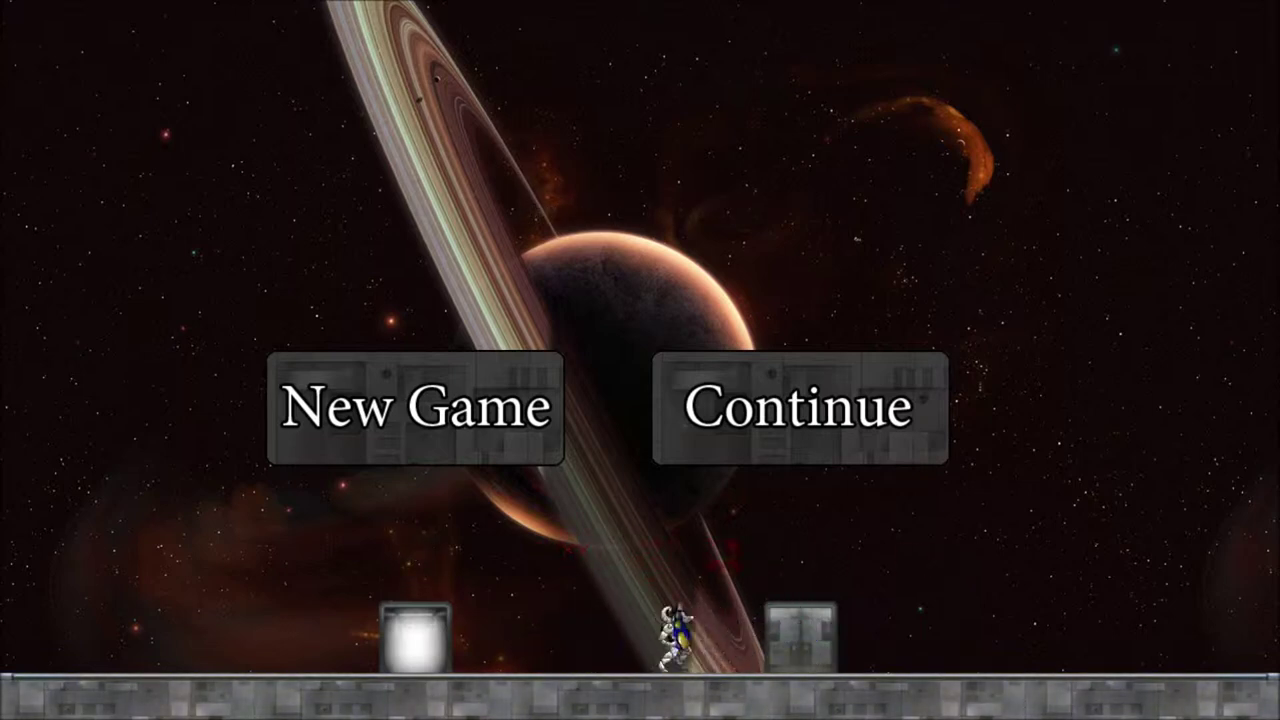
Walk the astronaut left off the glowing start block, past New Game
key("a")
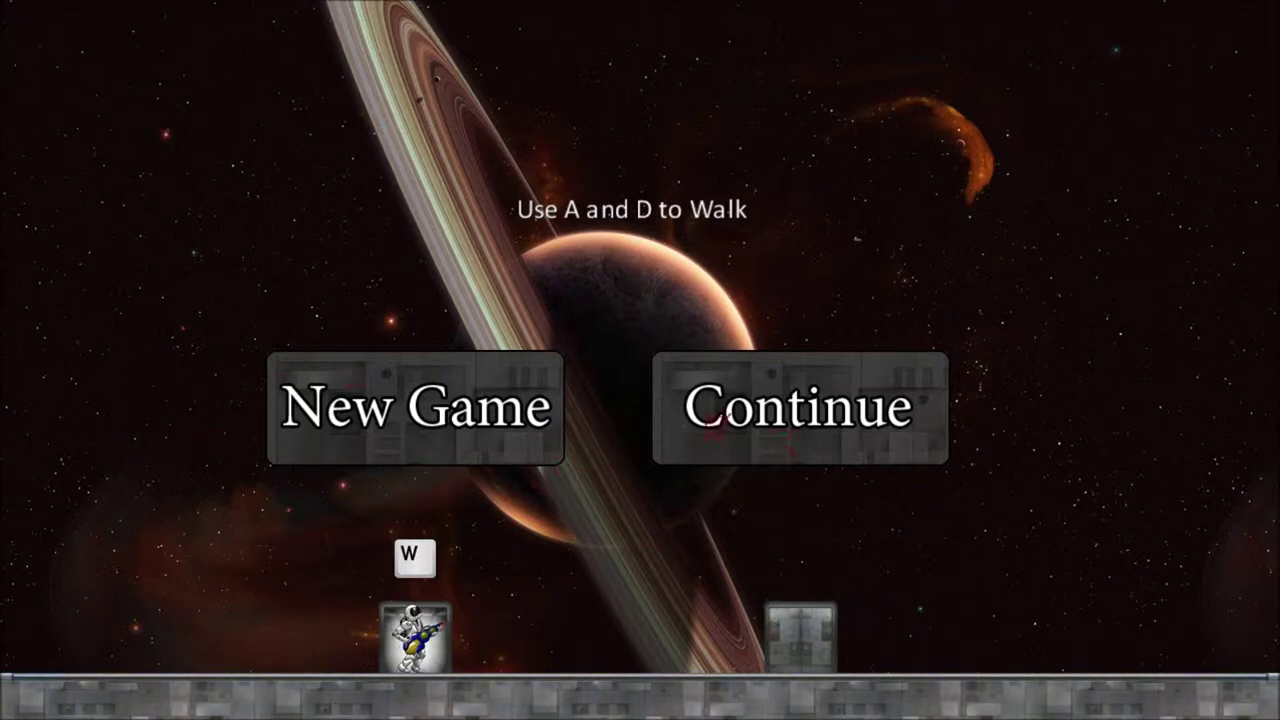
key("w")
key("a")
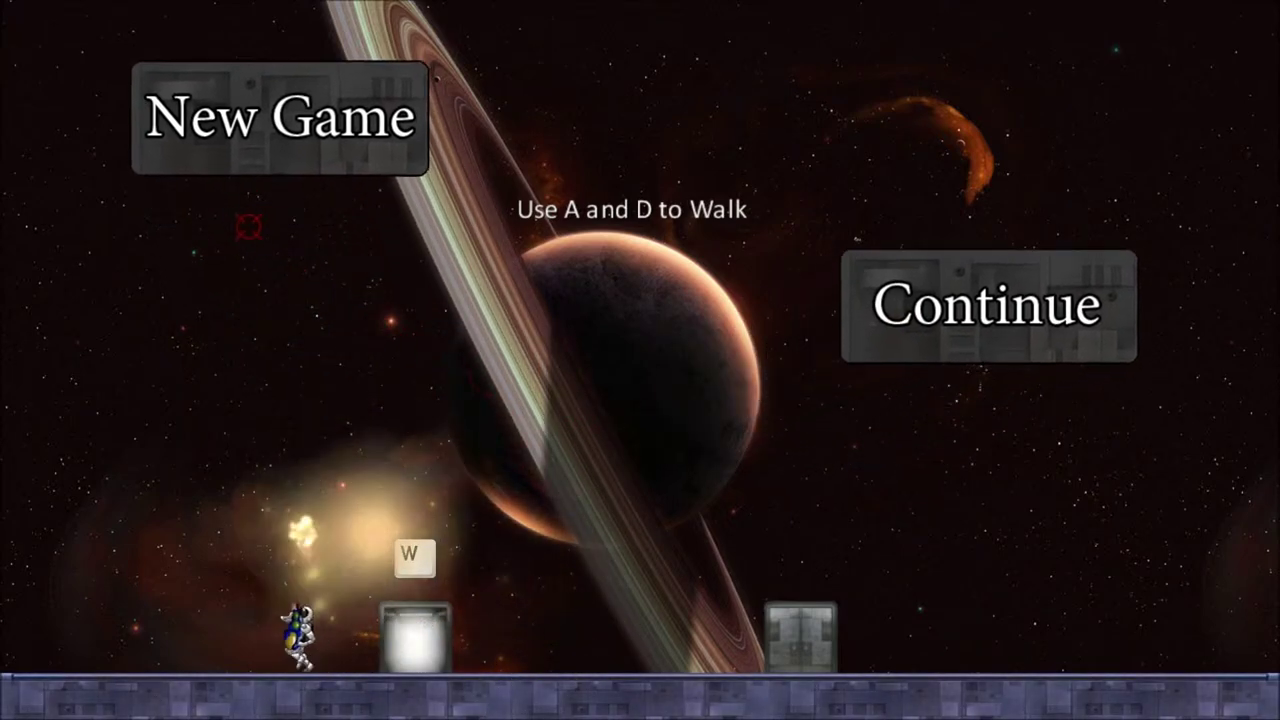
key("a")
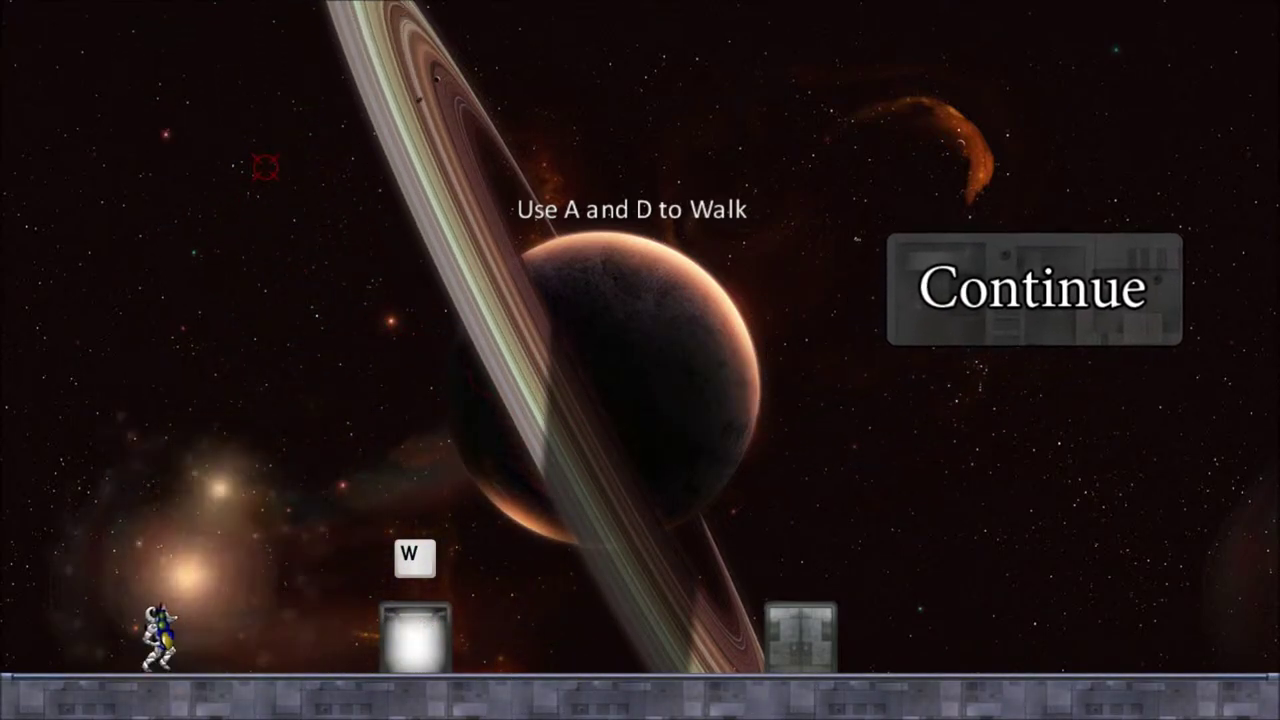
Test-fire the gravity gun upward and toward the upper right, then walk back toward the start block
key("a")
left_click(264, 167)
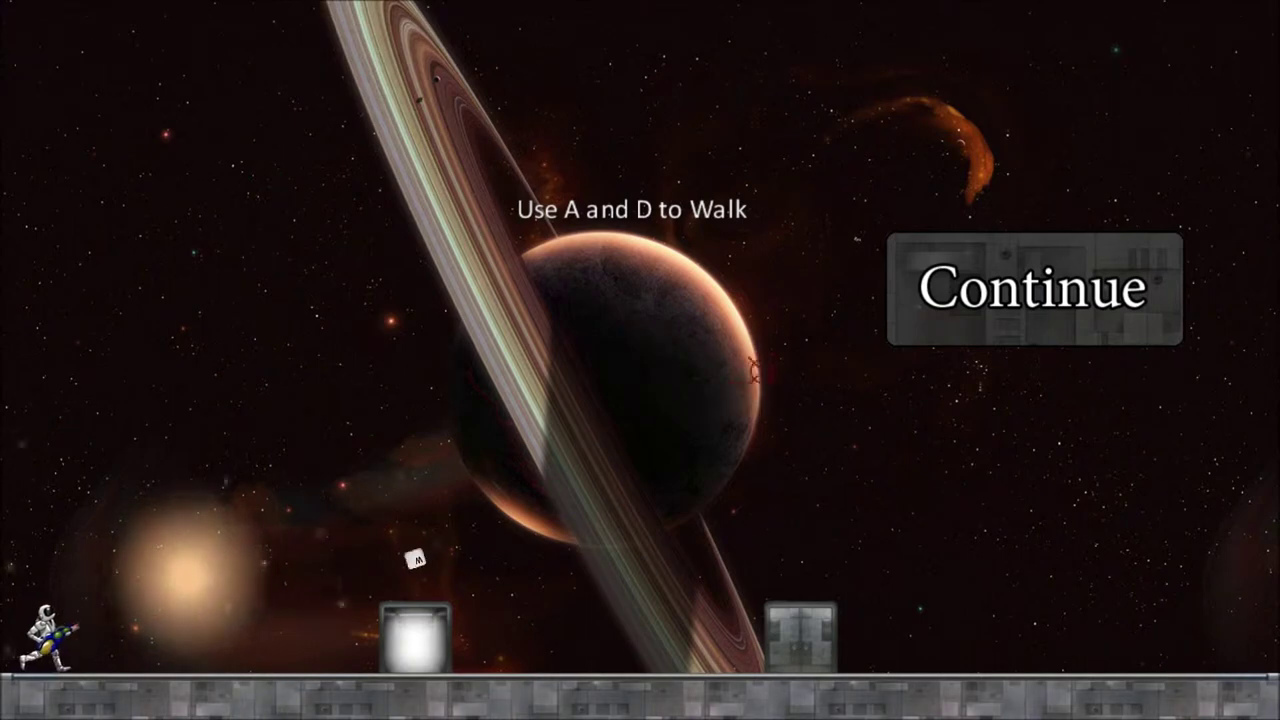
left_click(780, 341)
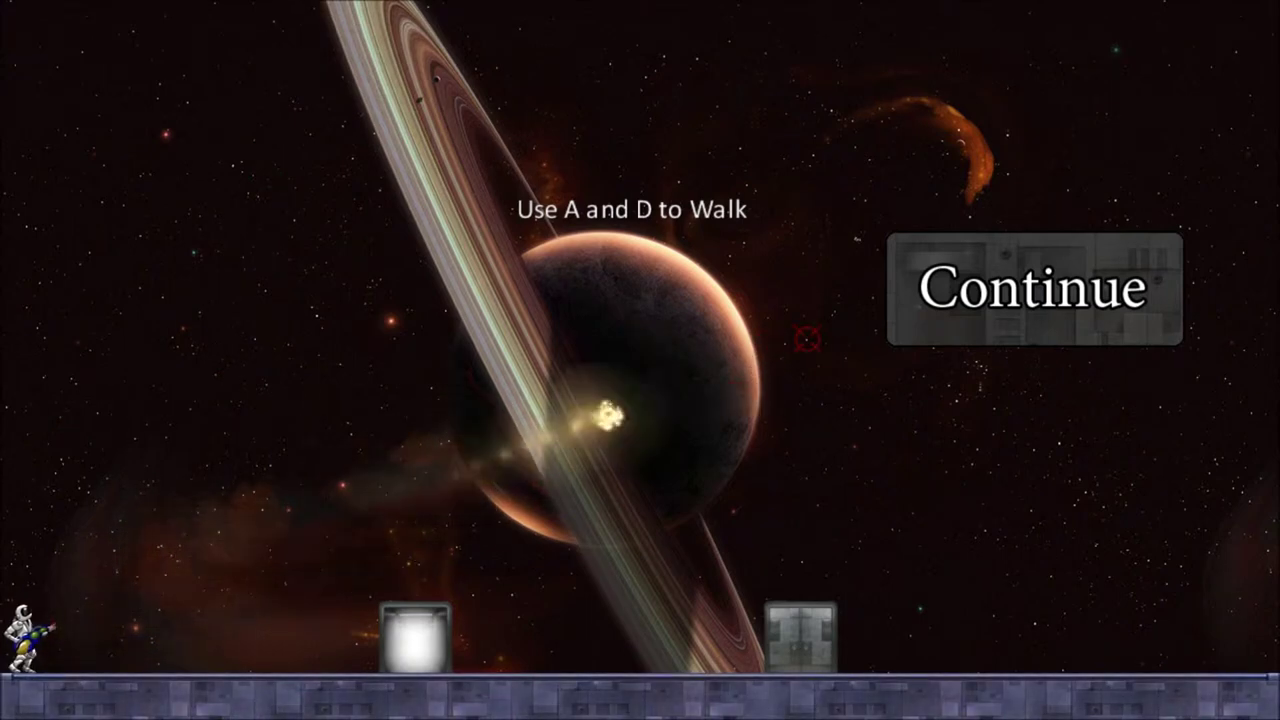
key("d")
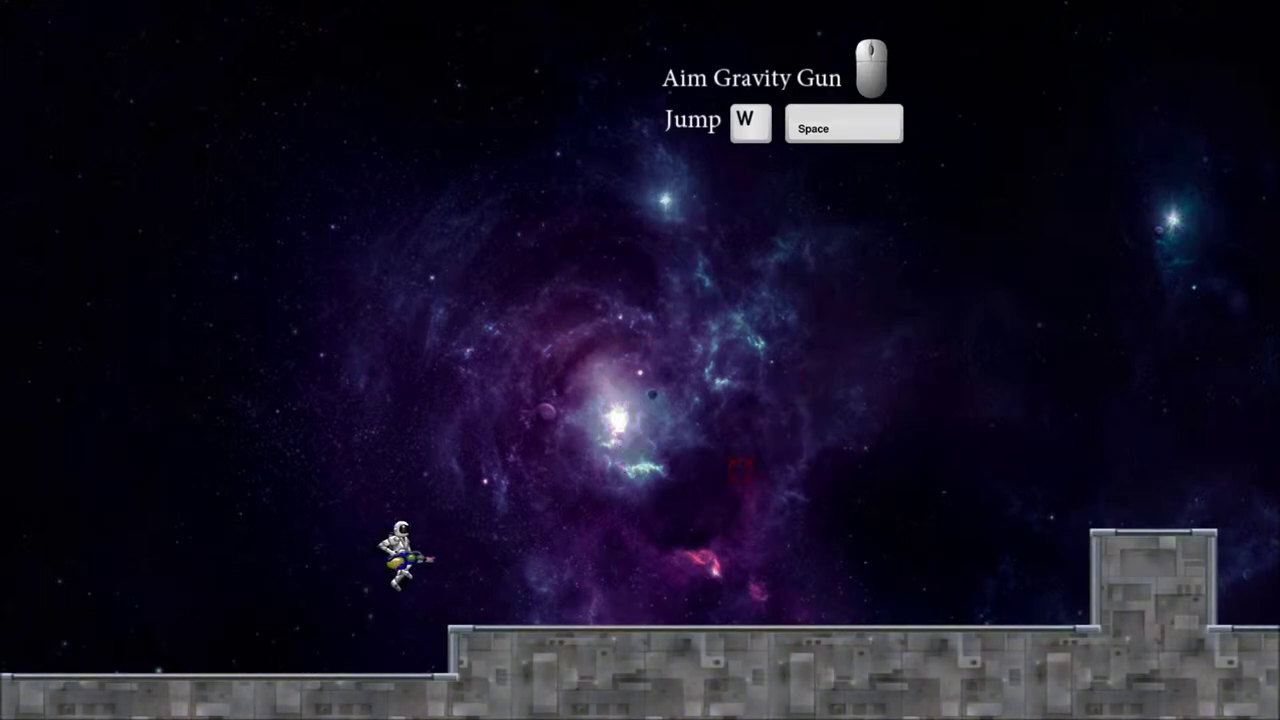
Multi-jump right over the raised block up beside the tall block
key("d")
key("d")
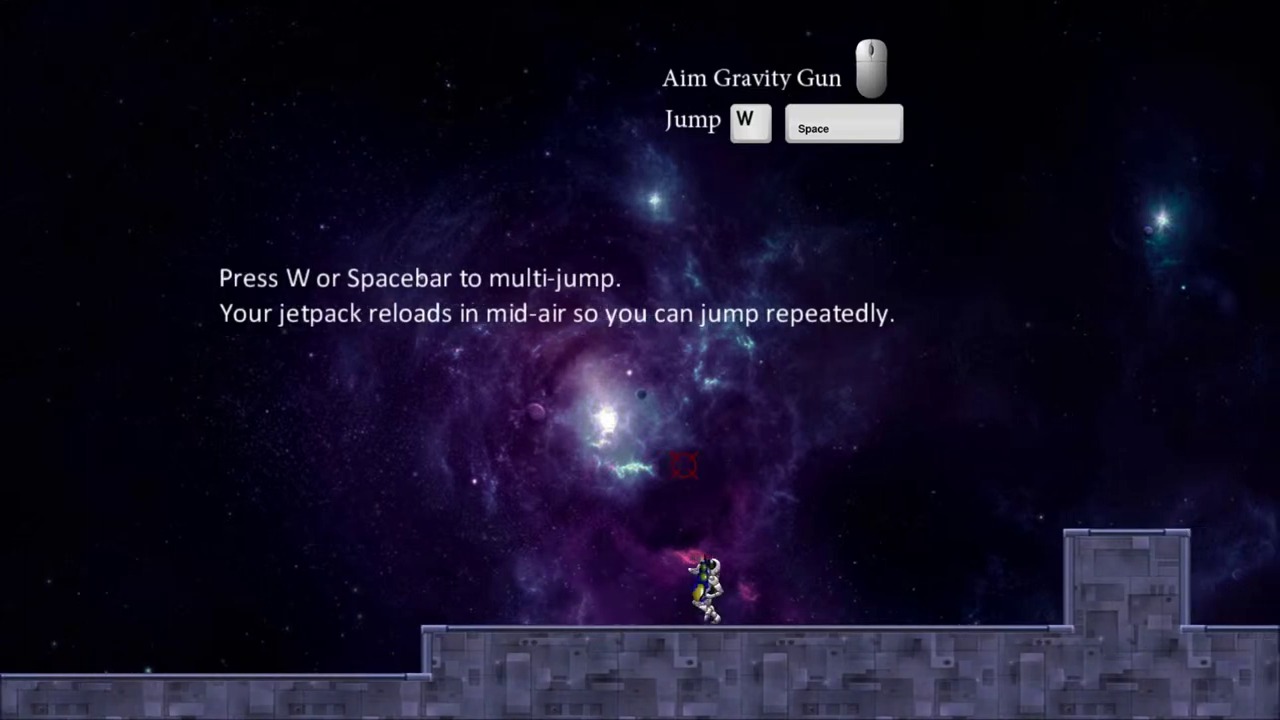
key("w")
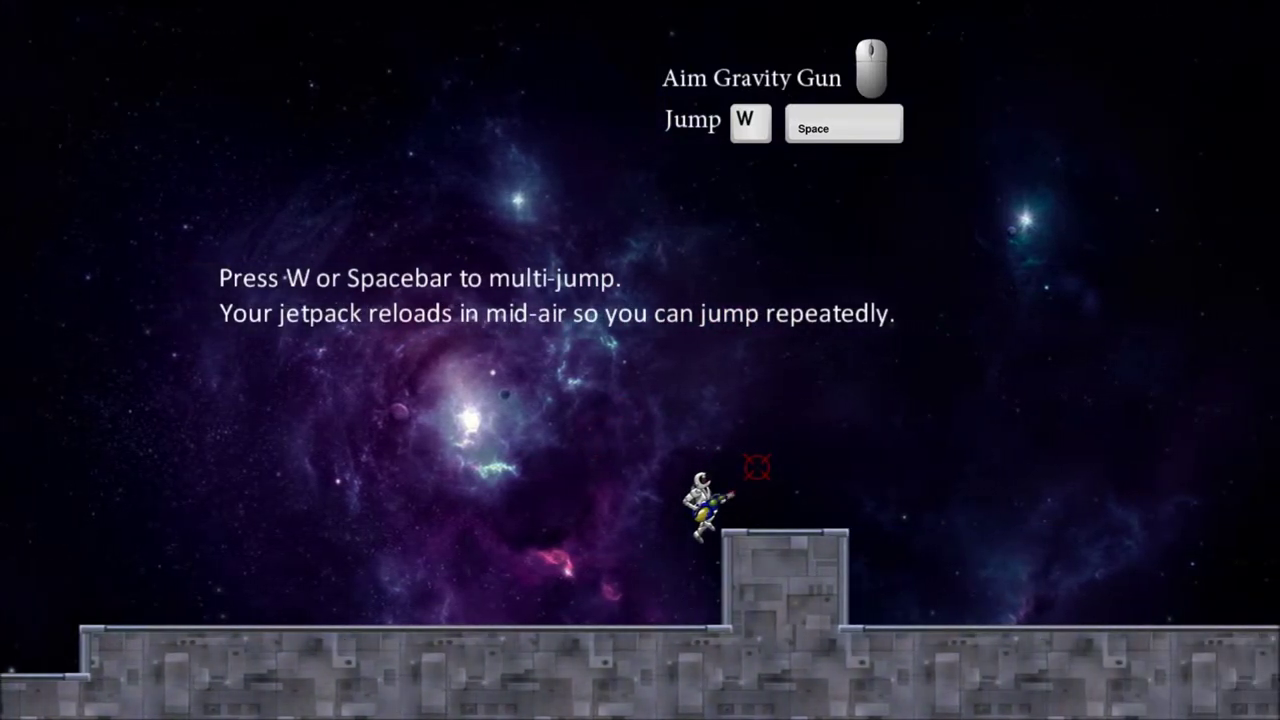
key("d")
key("w")
key("w")
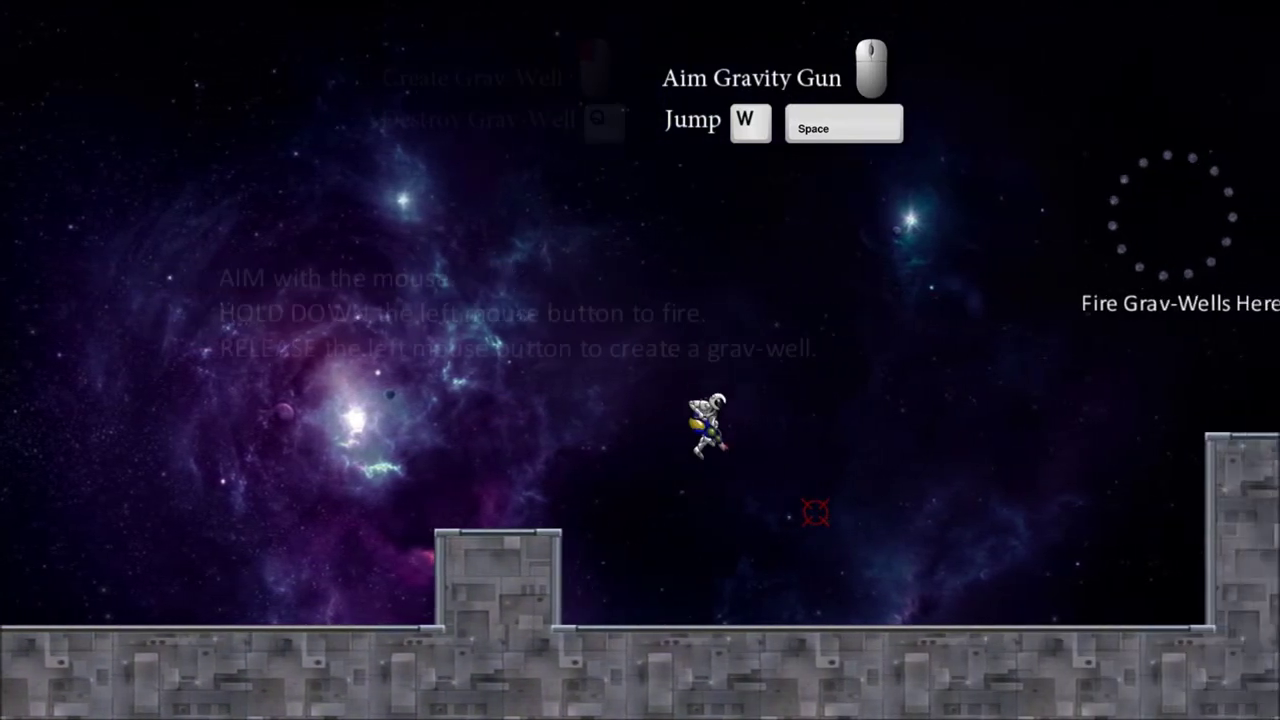
key("w")
key("d")
key("w")
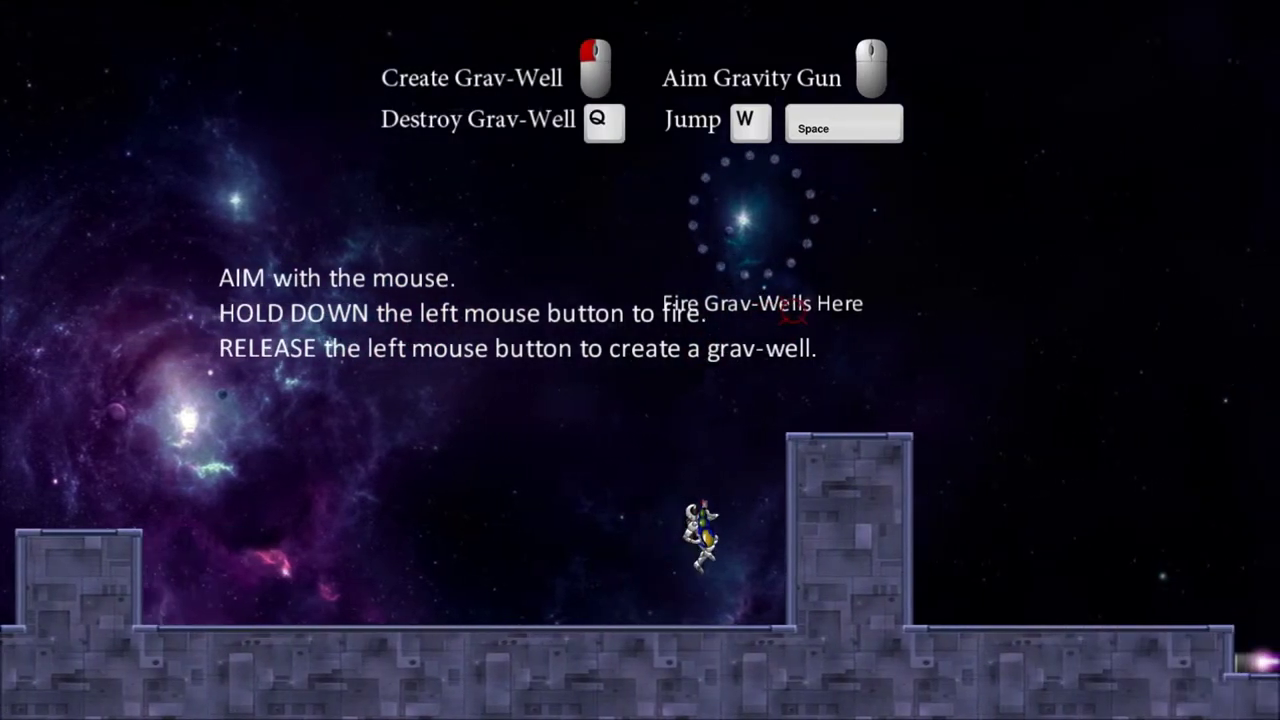
Use grav-wells above the tall block, destroy one with Q, then respawn and retry
left_click_drag(690, 218, 690, 218)
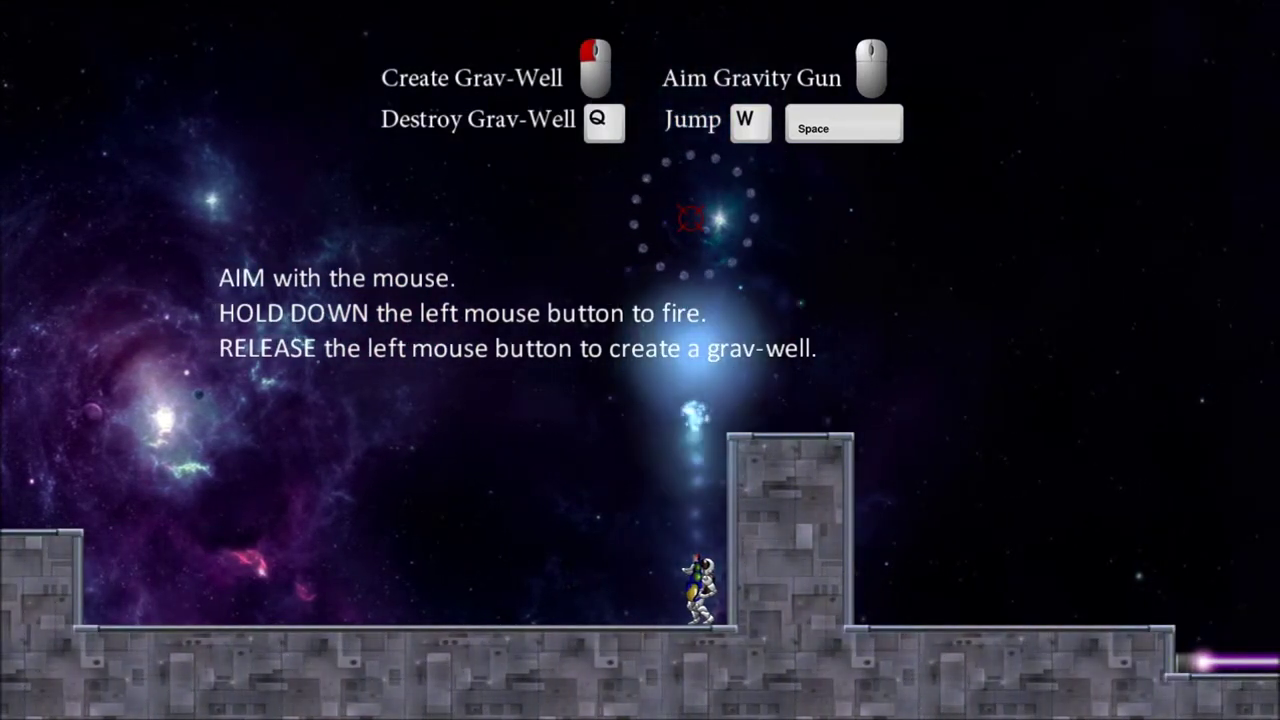
left_click_drag(690, 218, 690, 218)
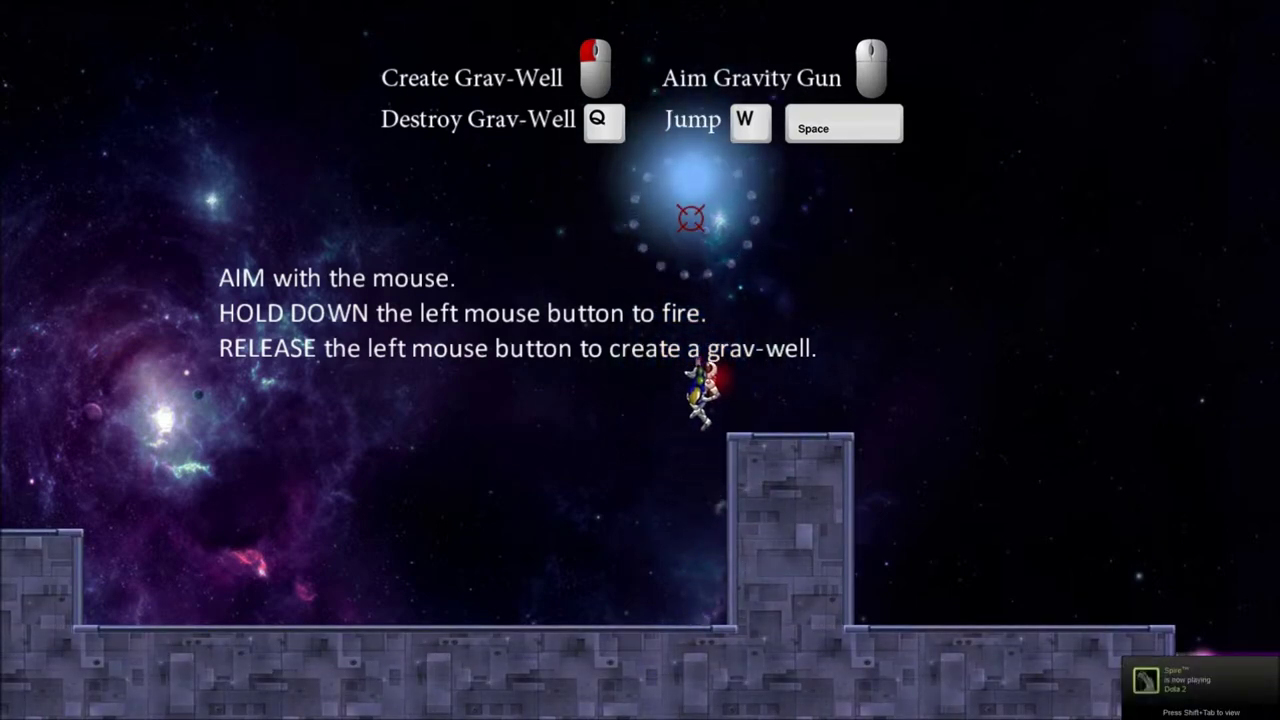
key("d")
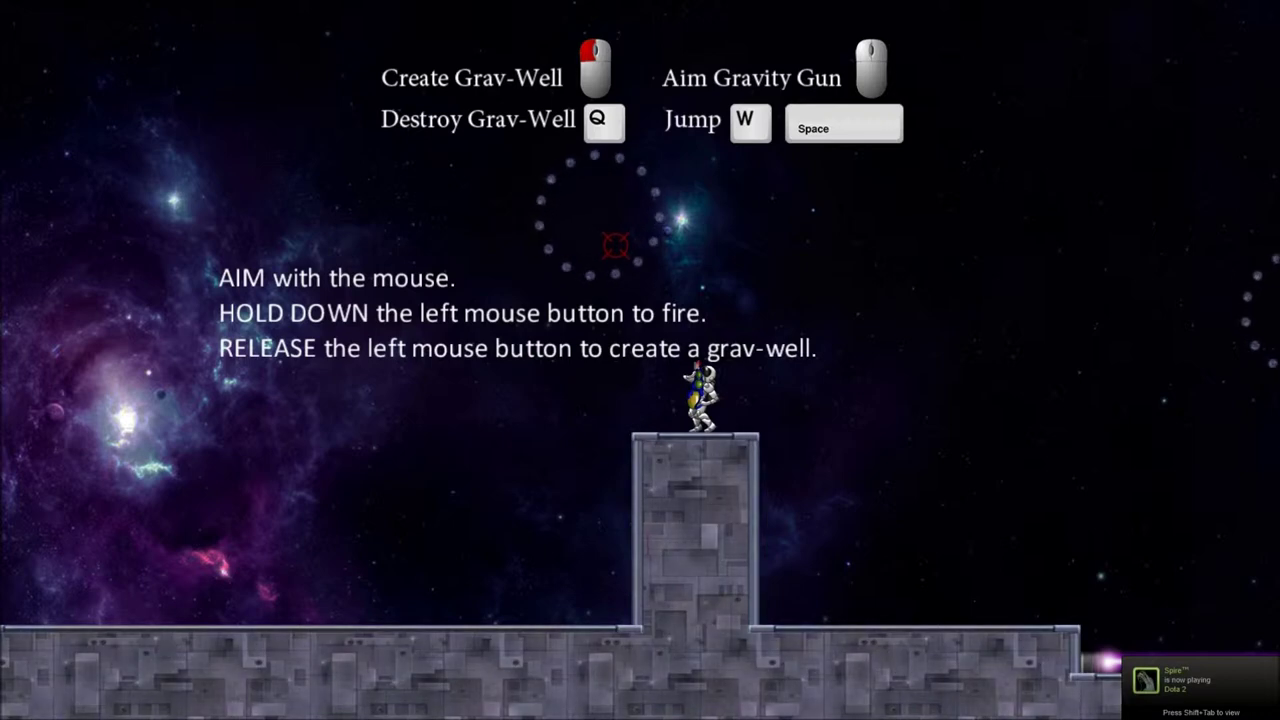
left_click(613, 244)
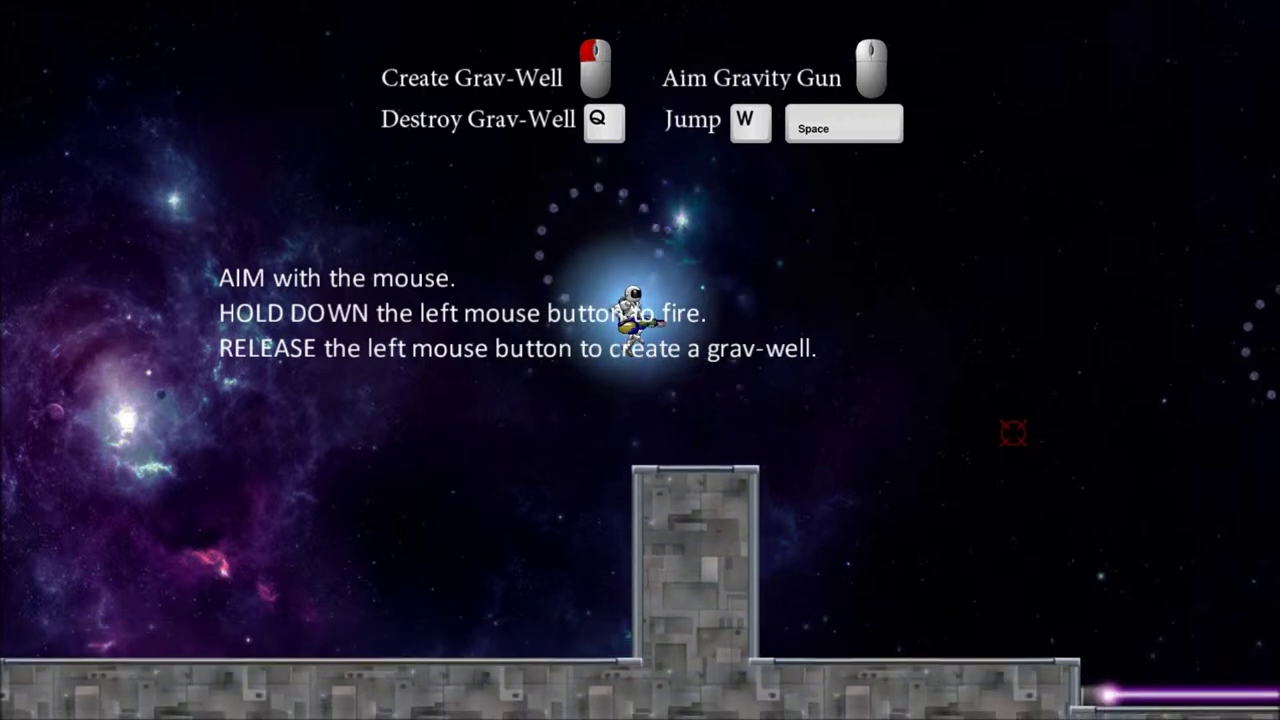
key("q")
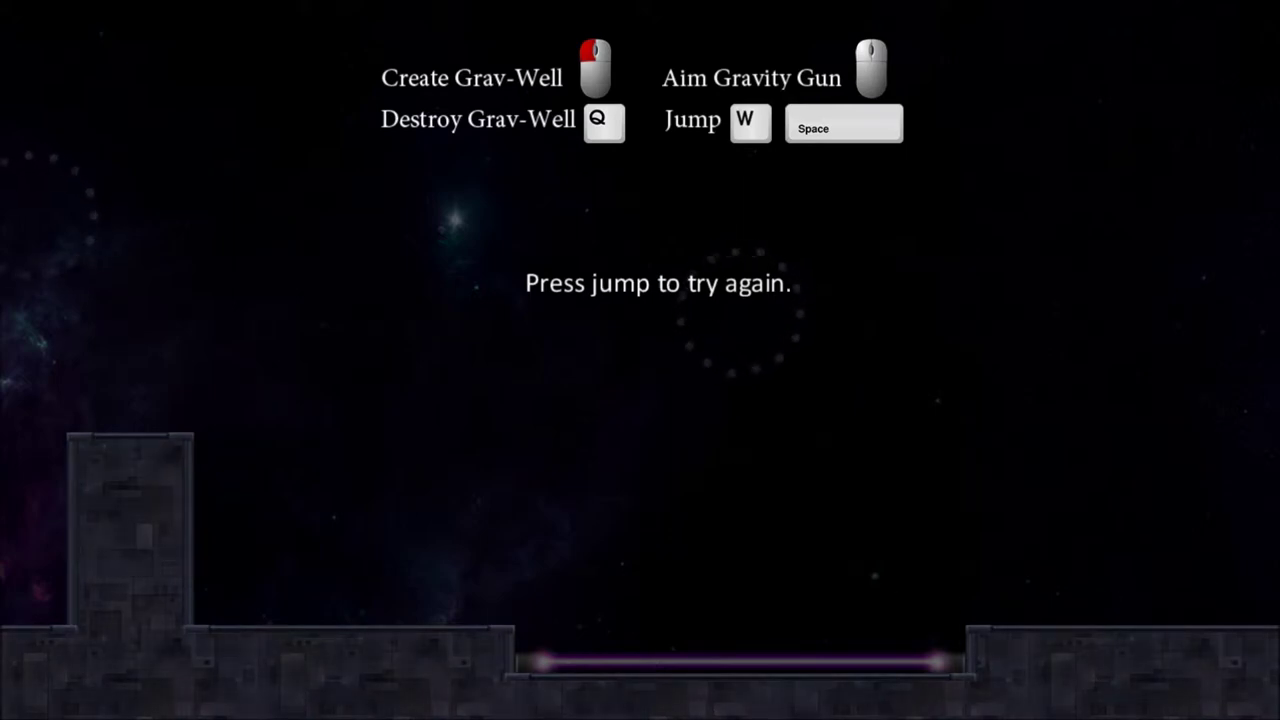
key("space")
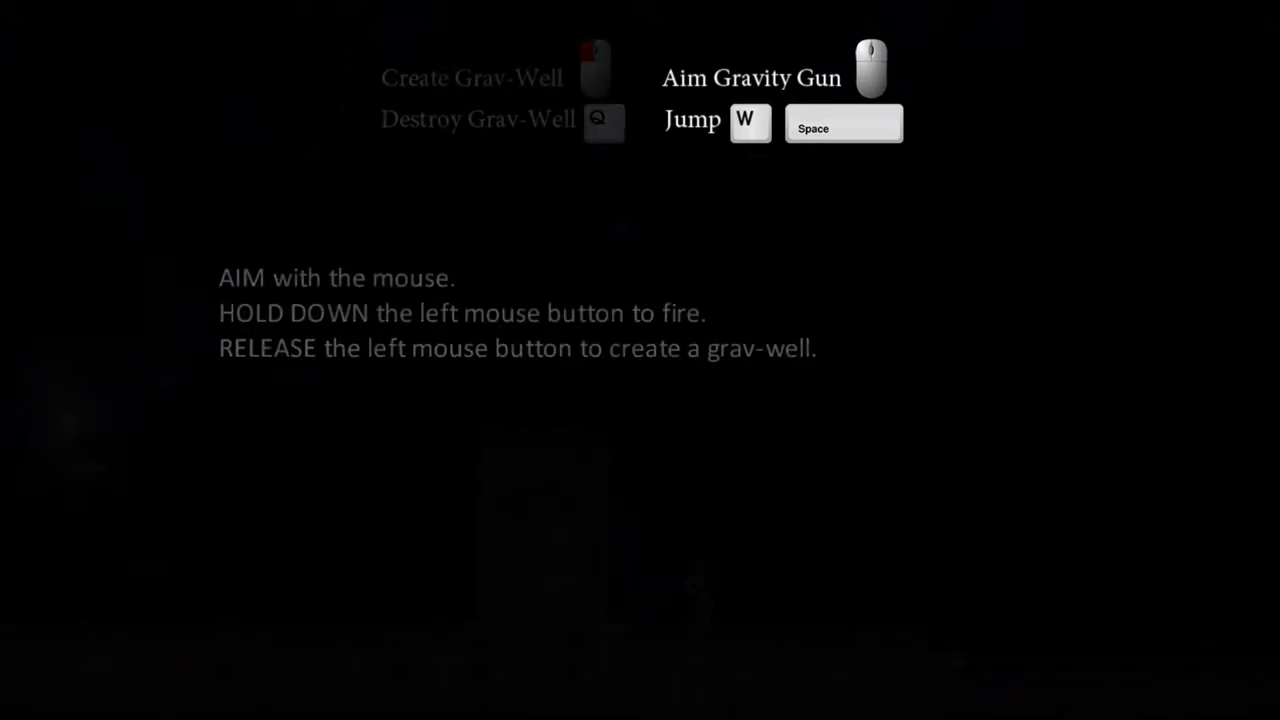
left_click(995, 341)
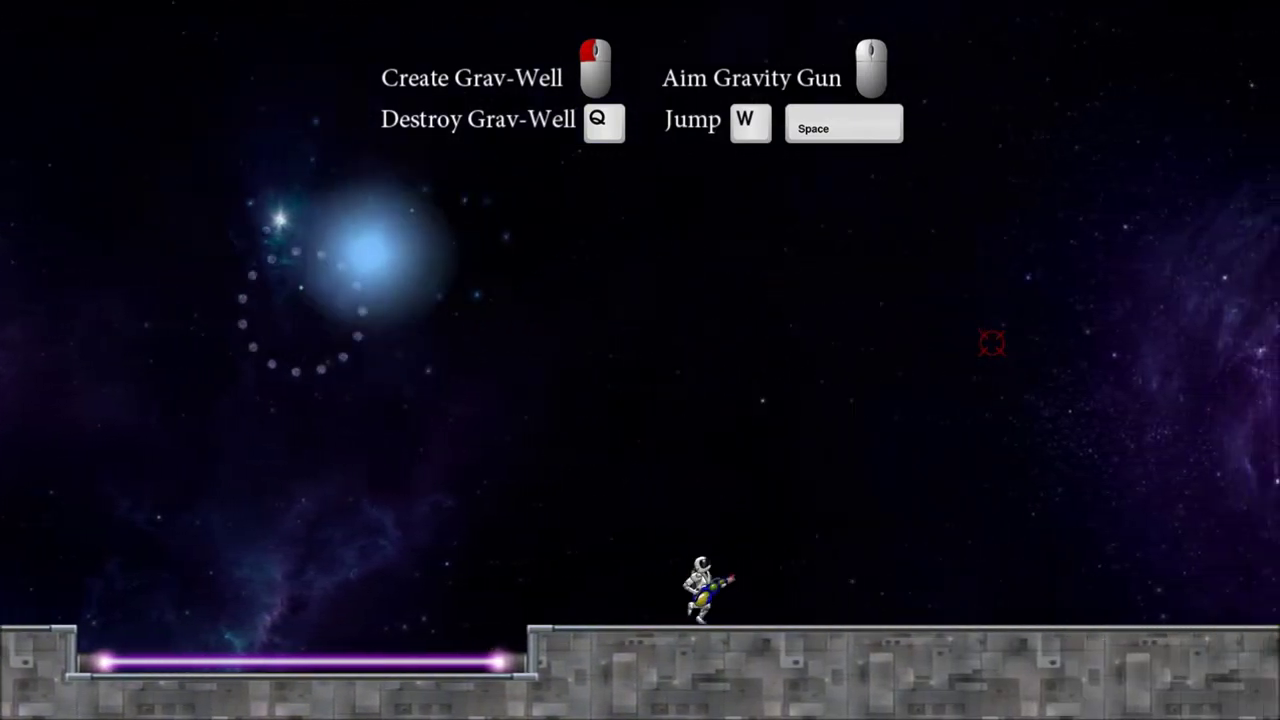
Fire anti-wells at the target spot and near the tall wall, then jump toward them
right_click(917, 420)
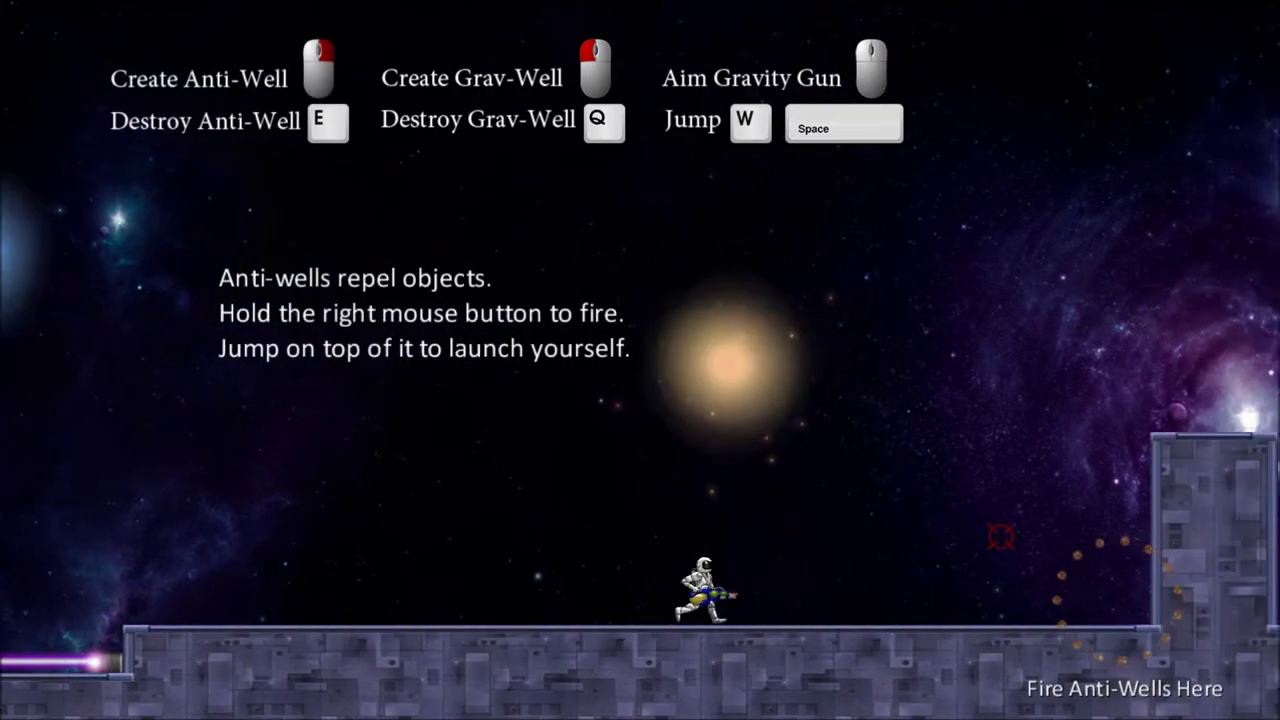
right_click(1003, 600)
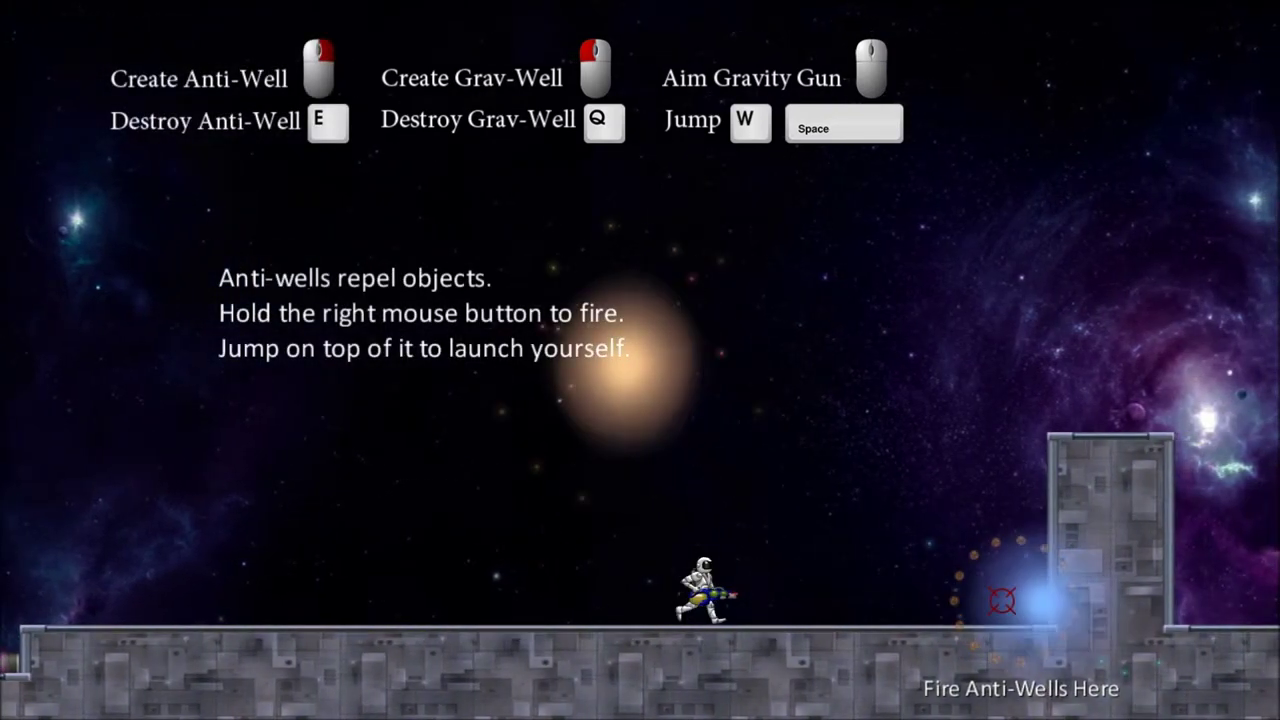
key("d")
key("w")
key("d")
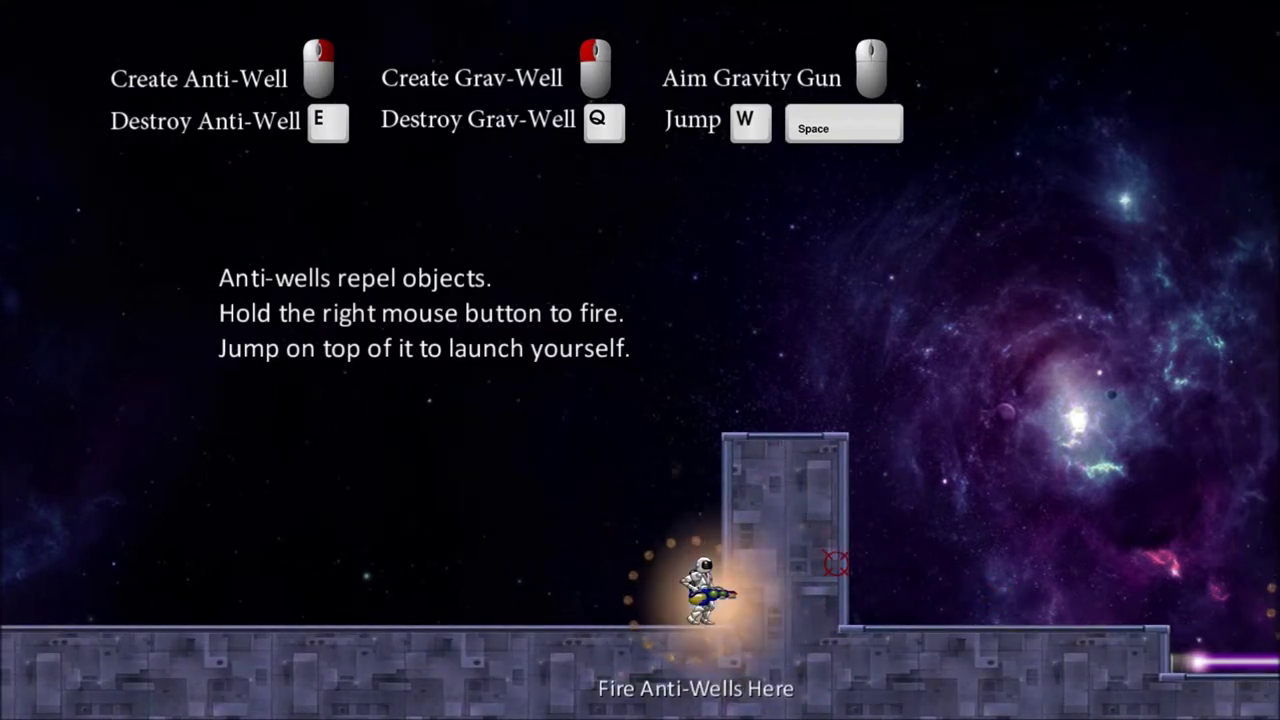
key("w")
key("a")
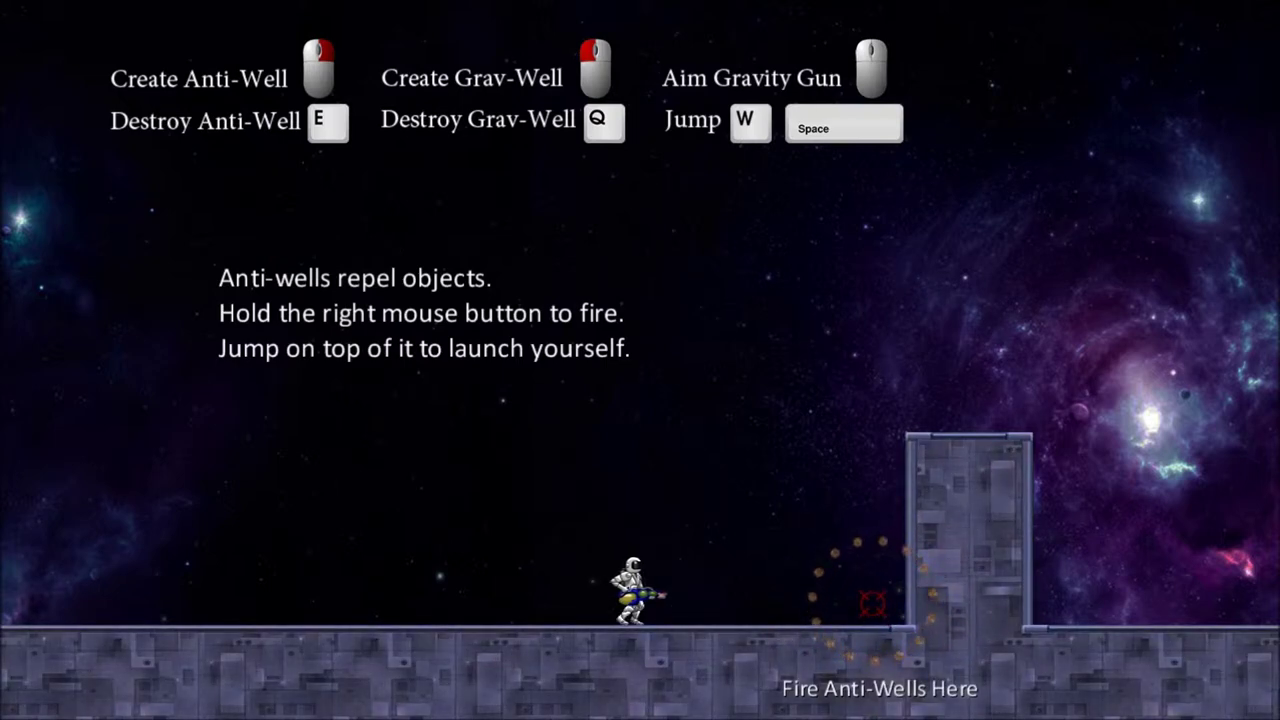
Rocket-jump onto the tall block, die once, retry, and cross the laser pit
key("d")
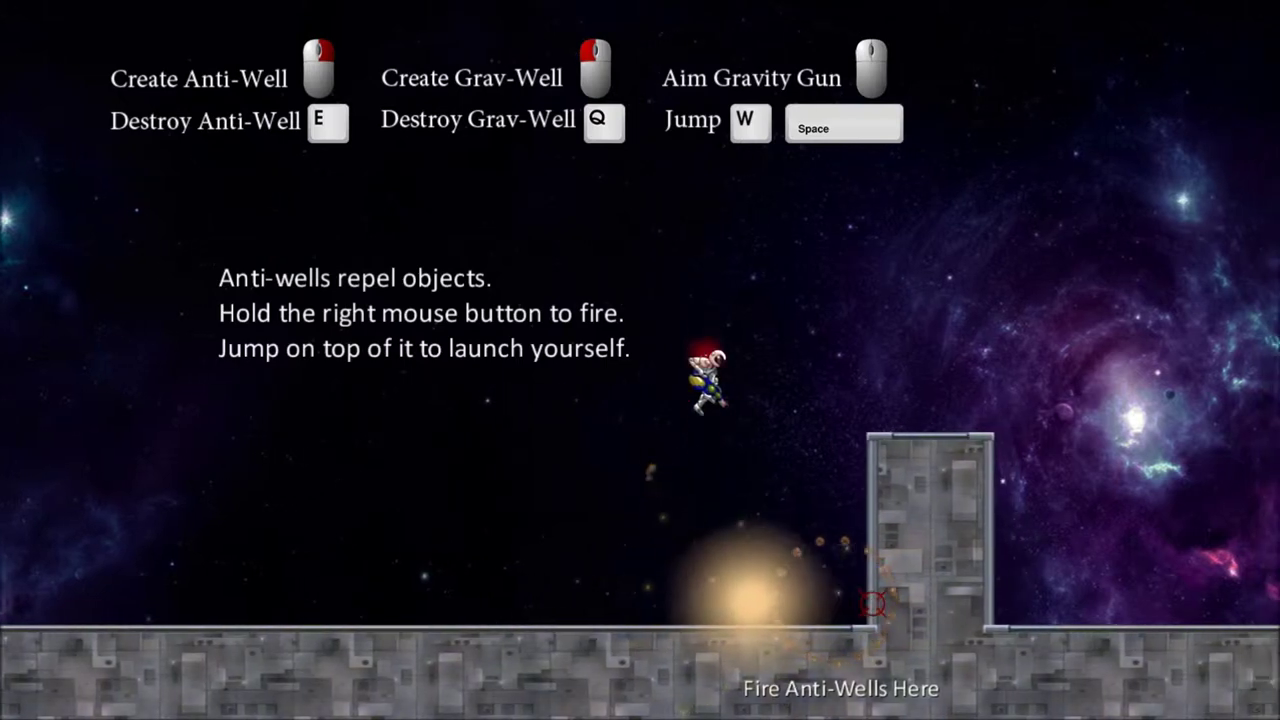
key("w")
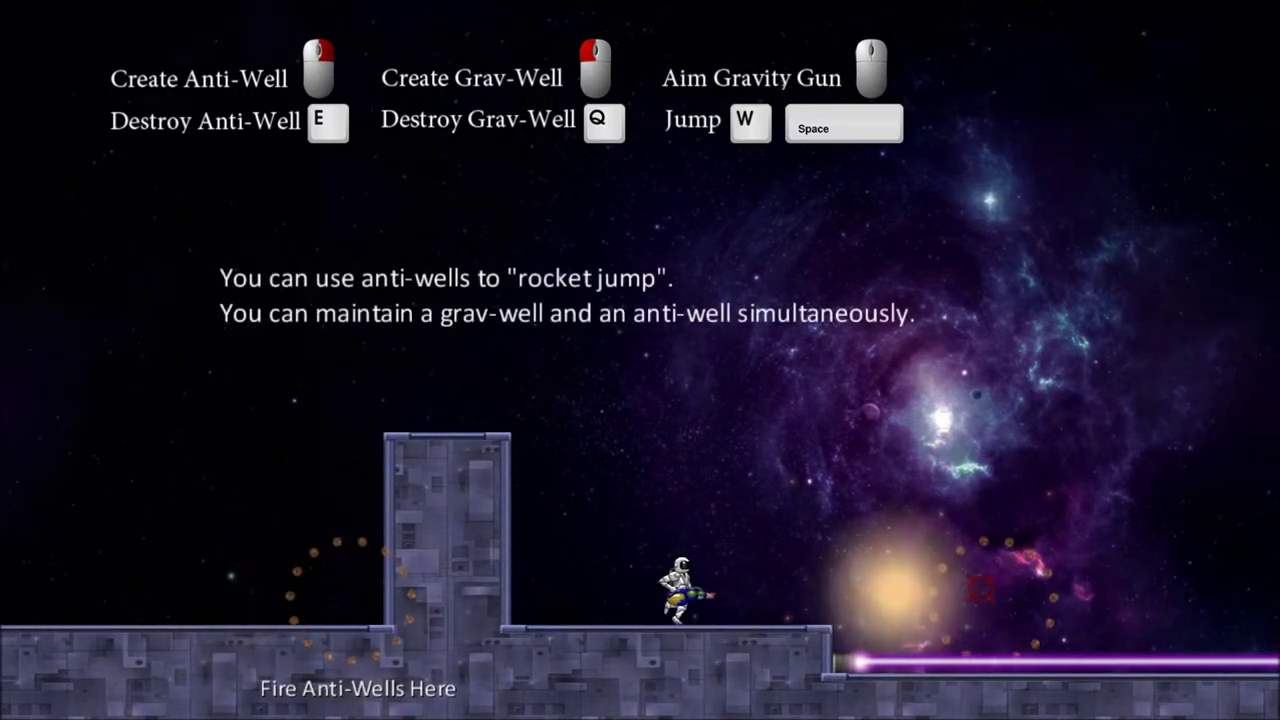
key("d")
key("w")
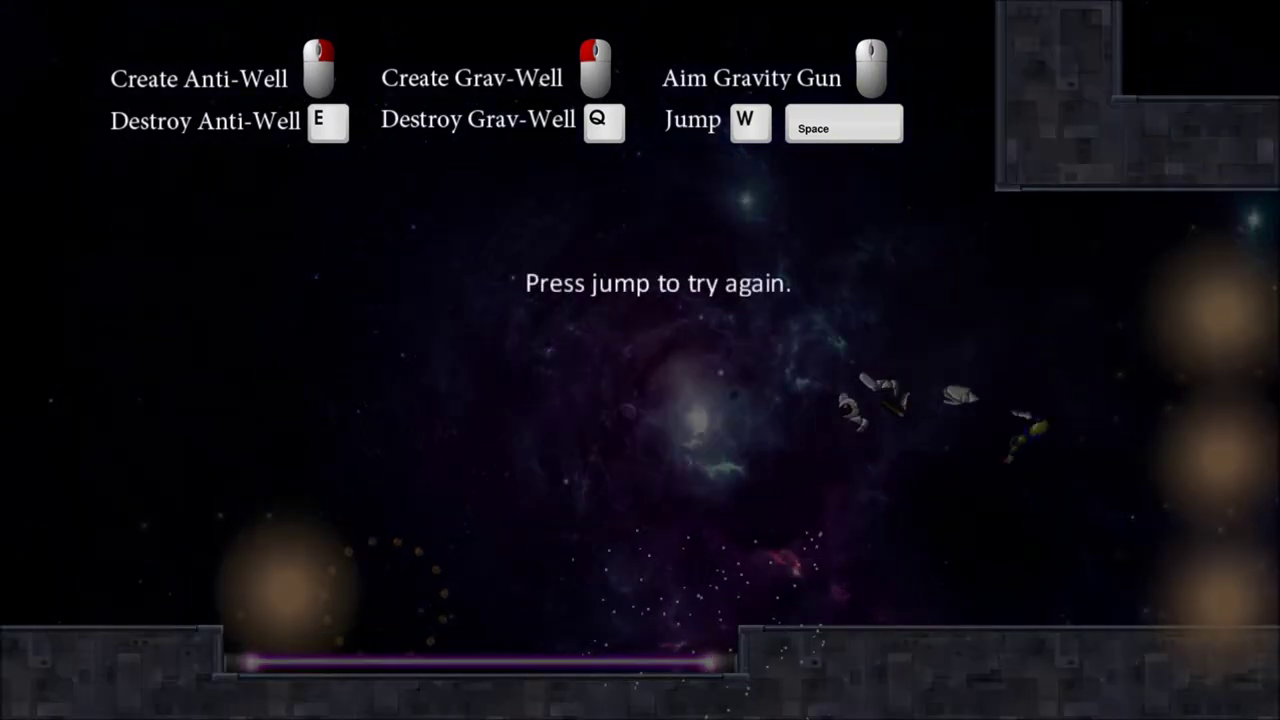
key("w")
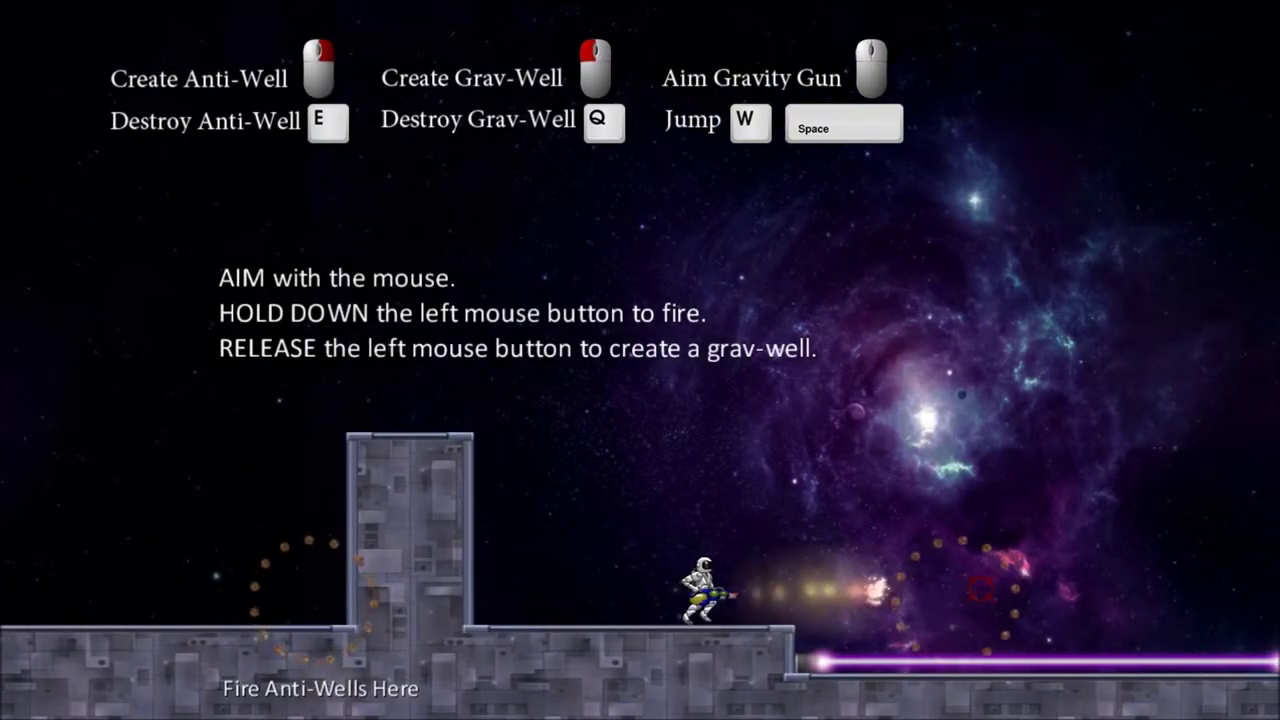
key("d")
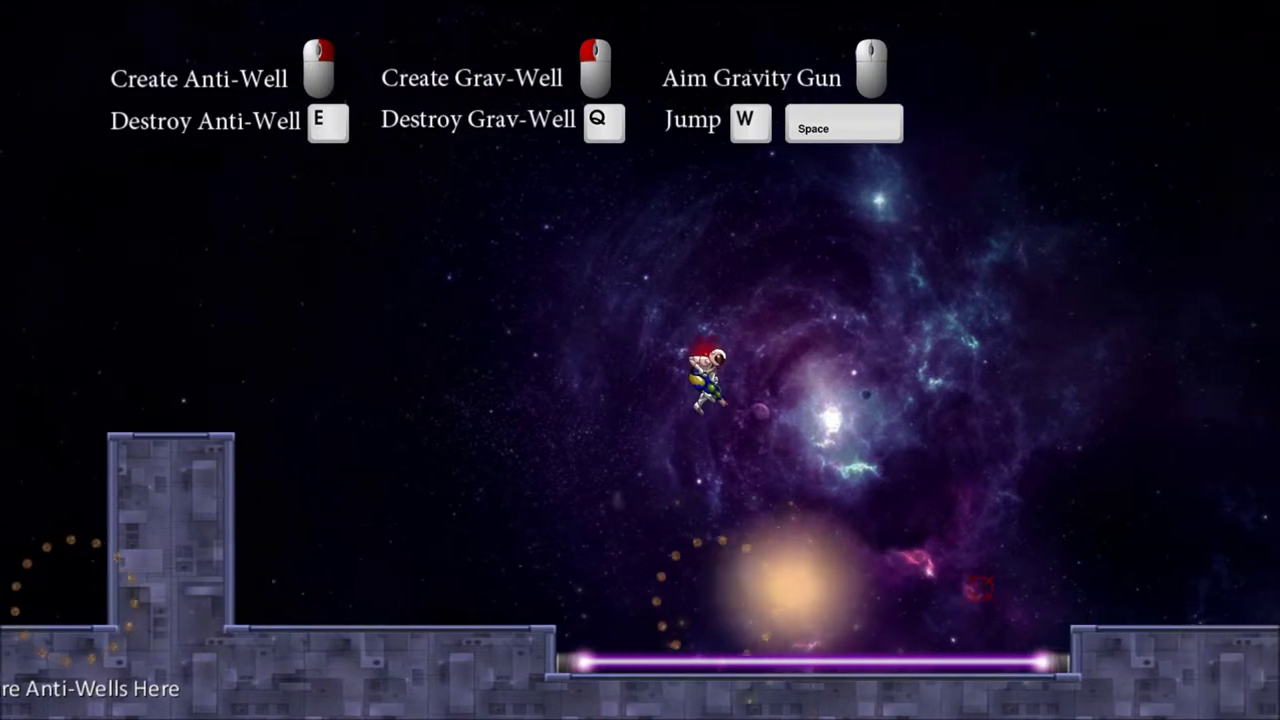
key("d")
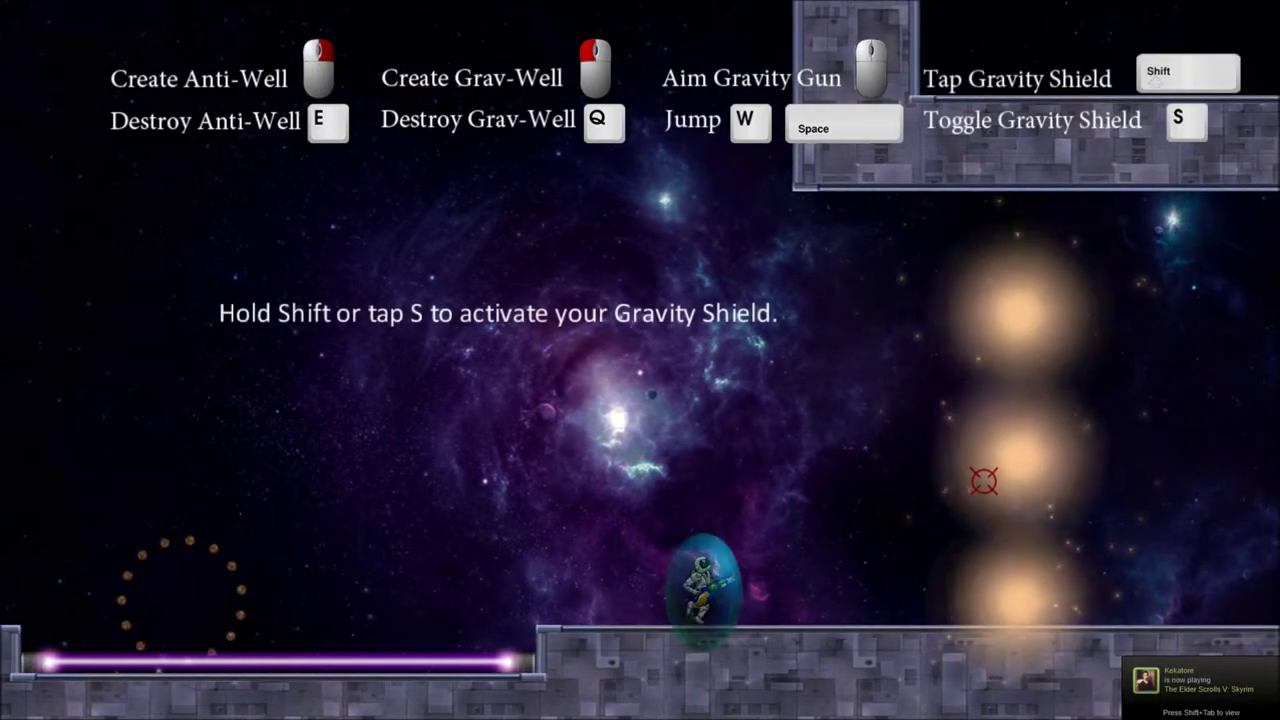
Walk right through the light columns with the shield on and exit through the door
key("d")
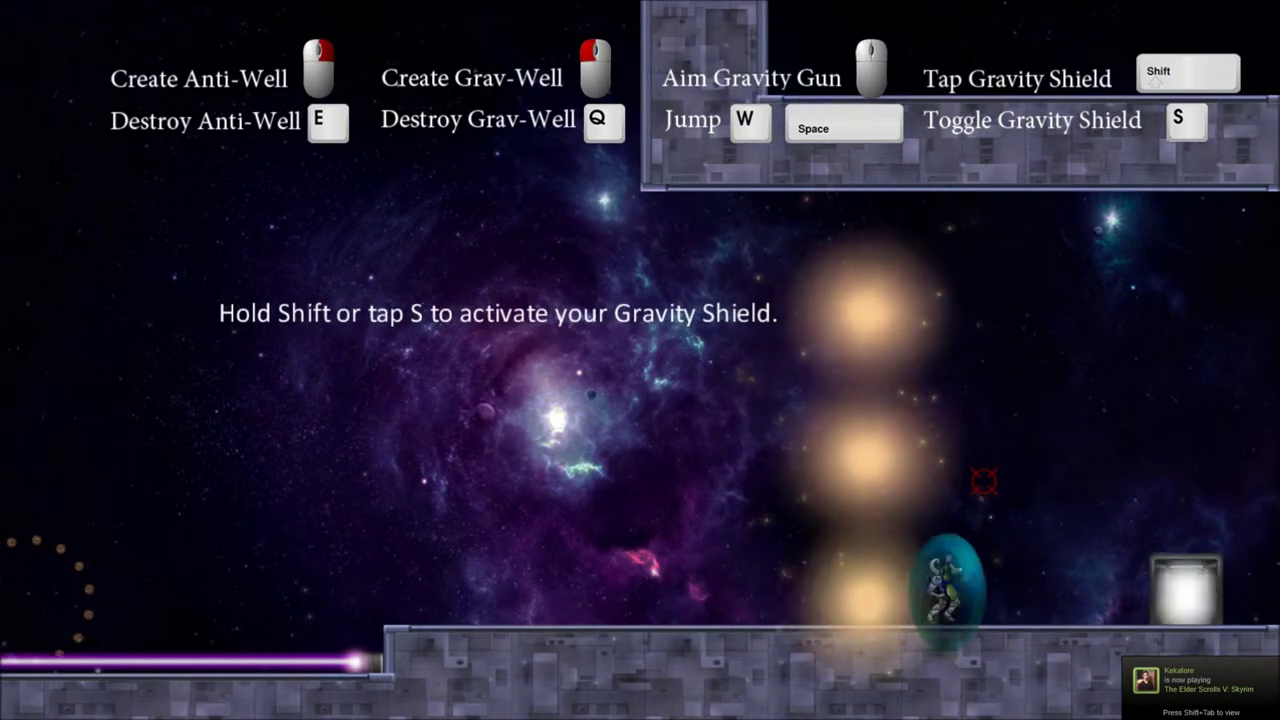
key("d")
key("d")
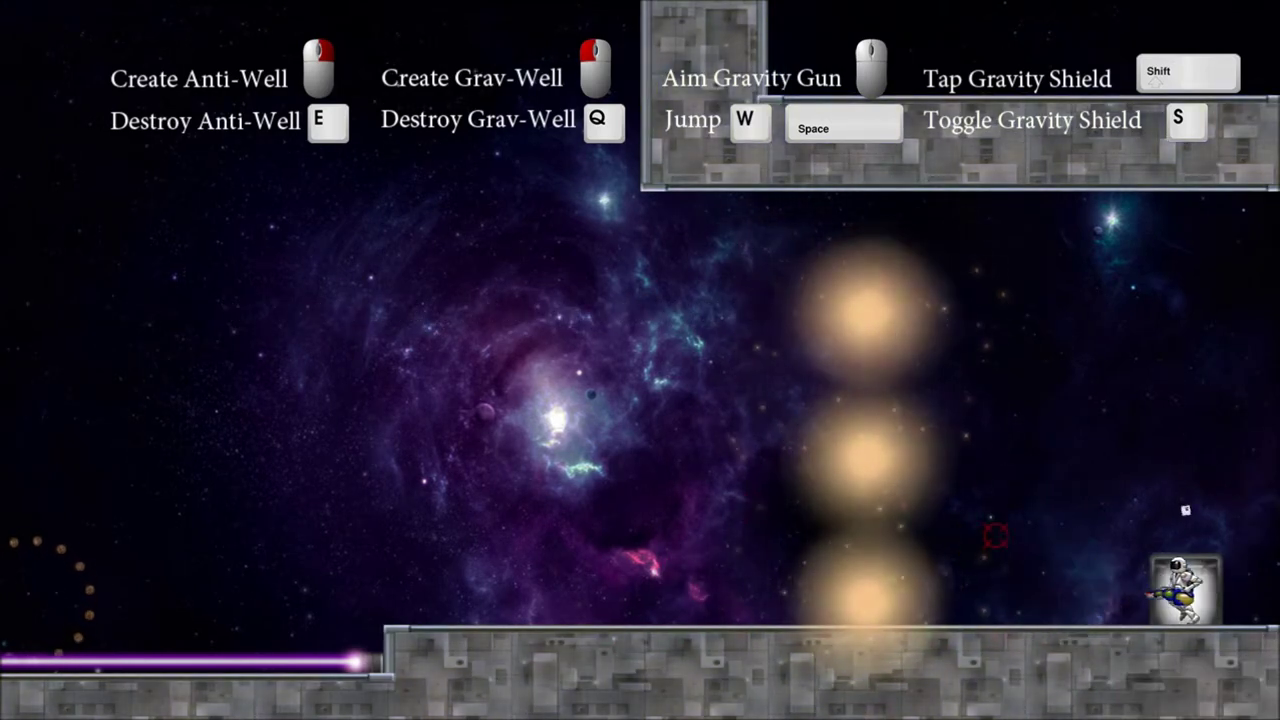
key("w")
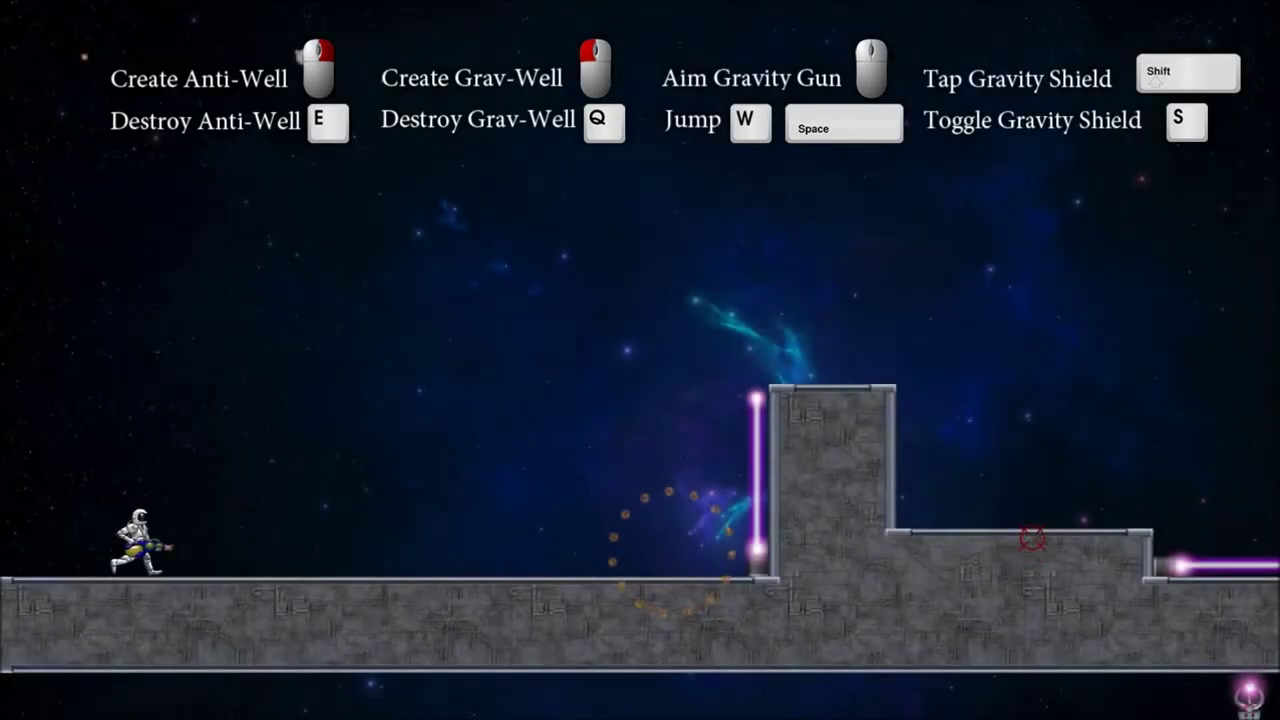
Fire wells at the floor and the floating enemies, jump toward them, die, and respawn
left_click(685, 568)
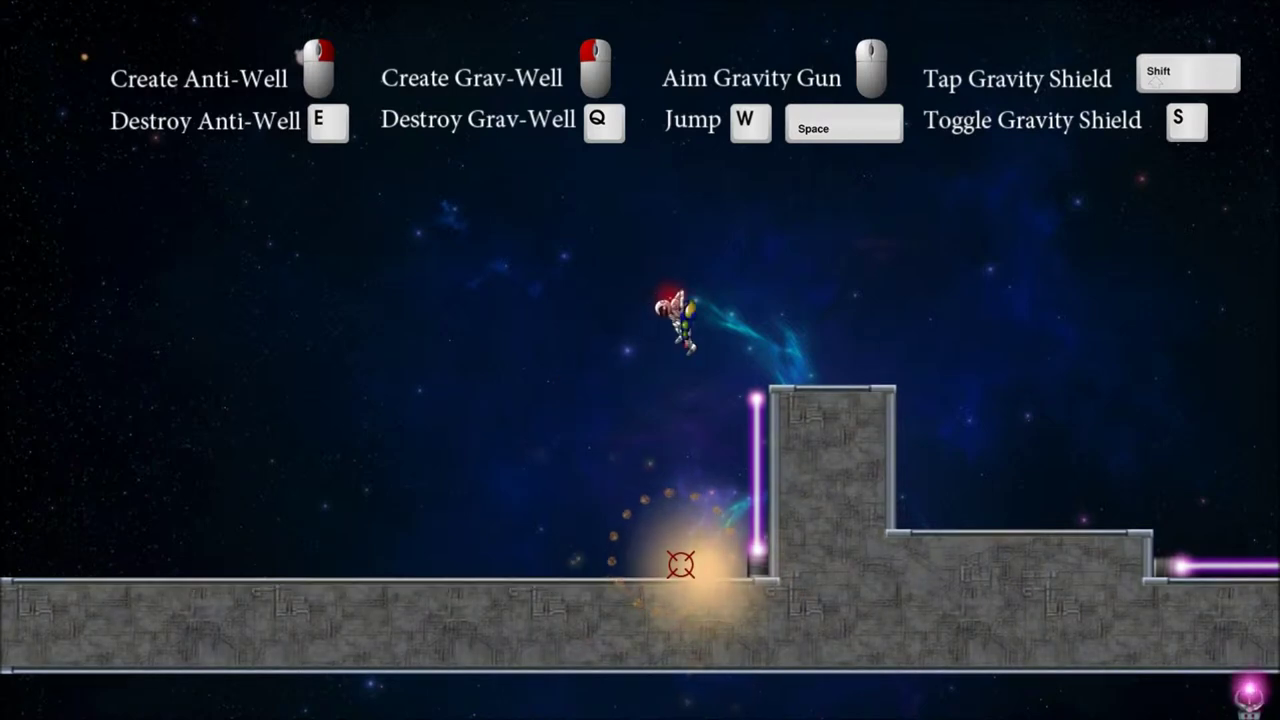
key("d")
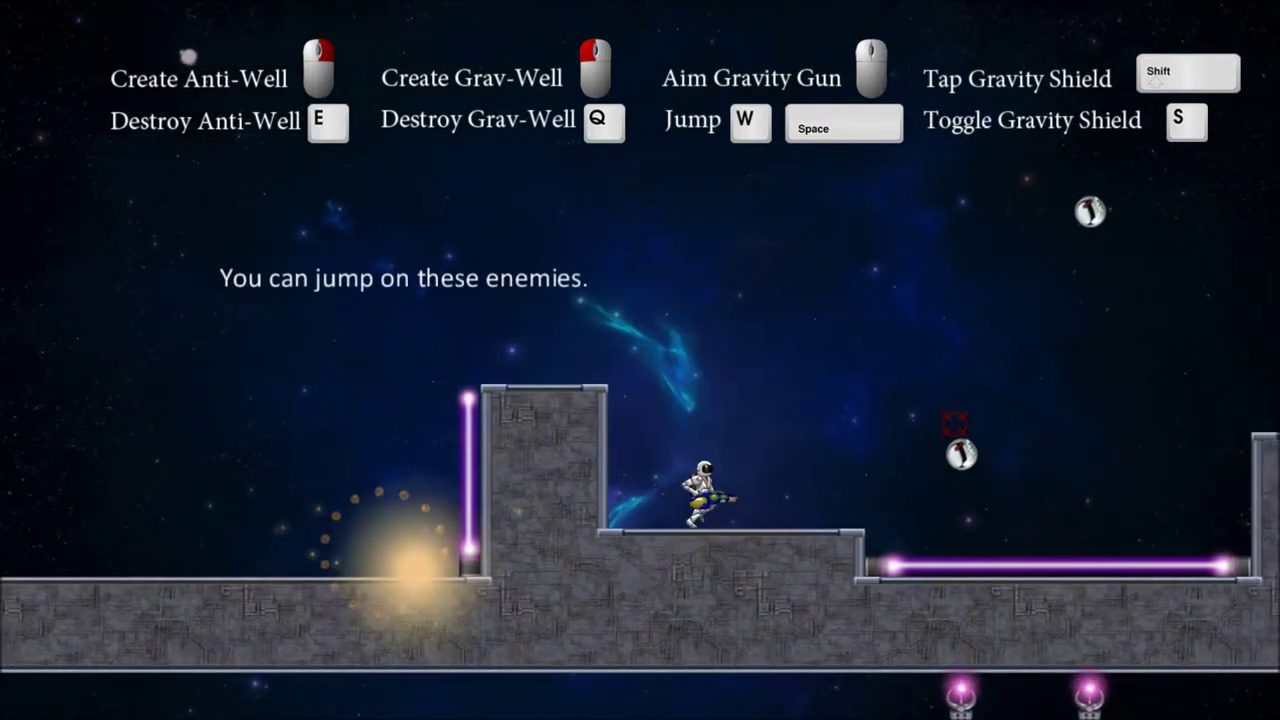
key("d")
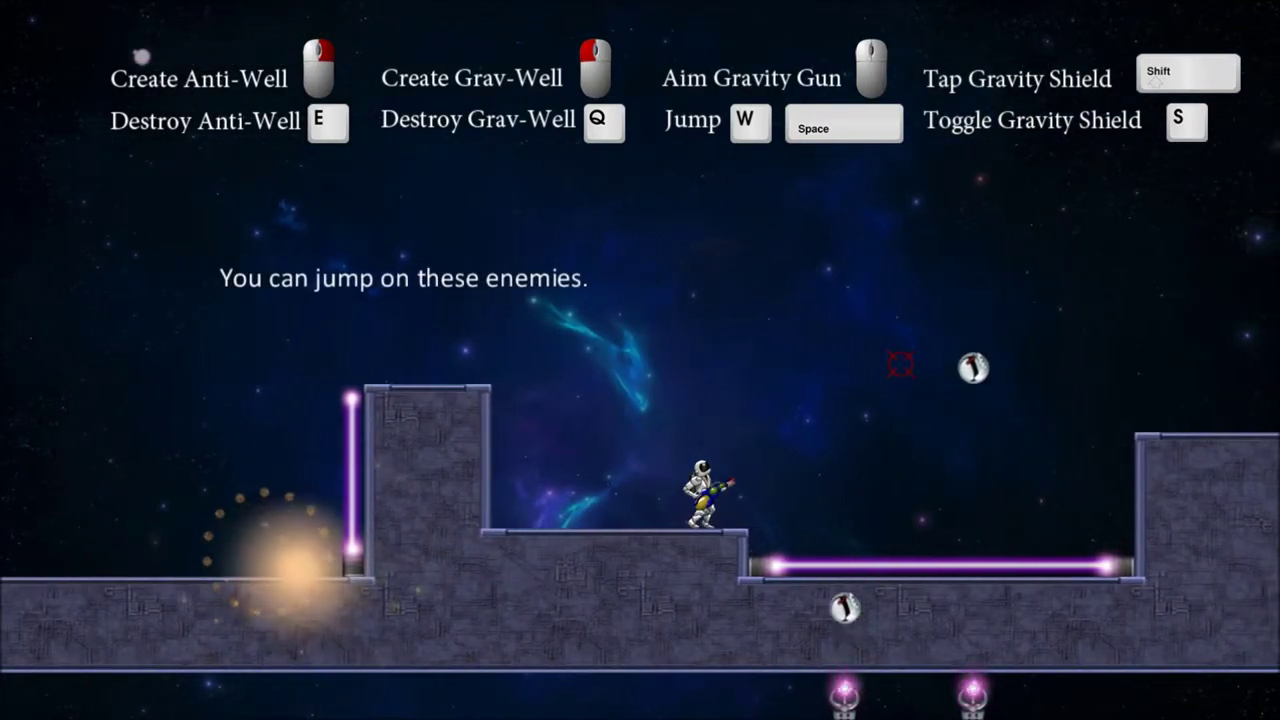
left_click(850, 456)
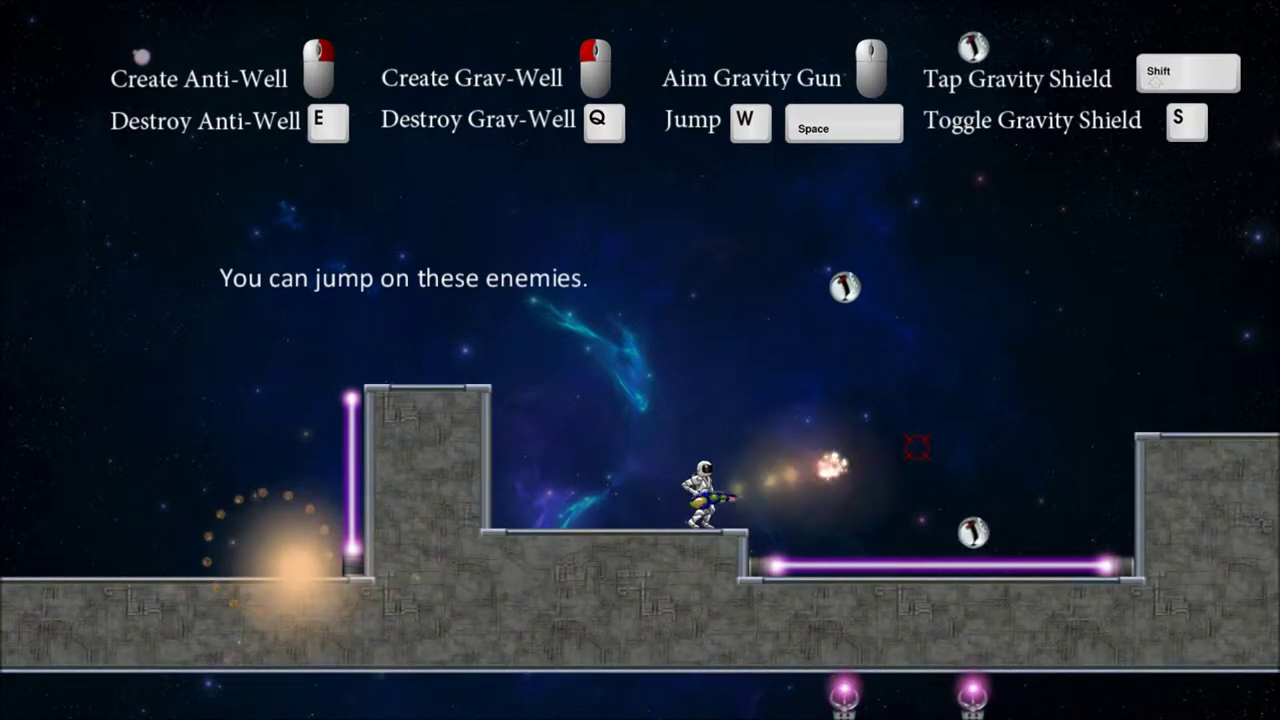
key("w")
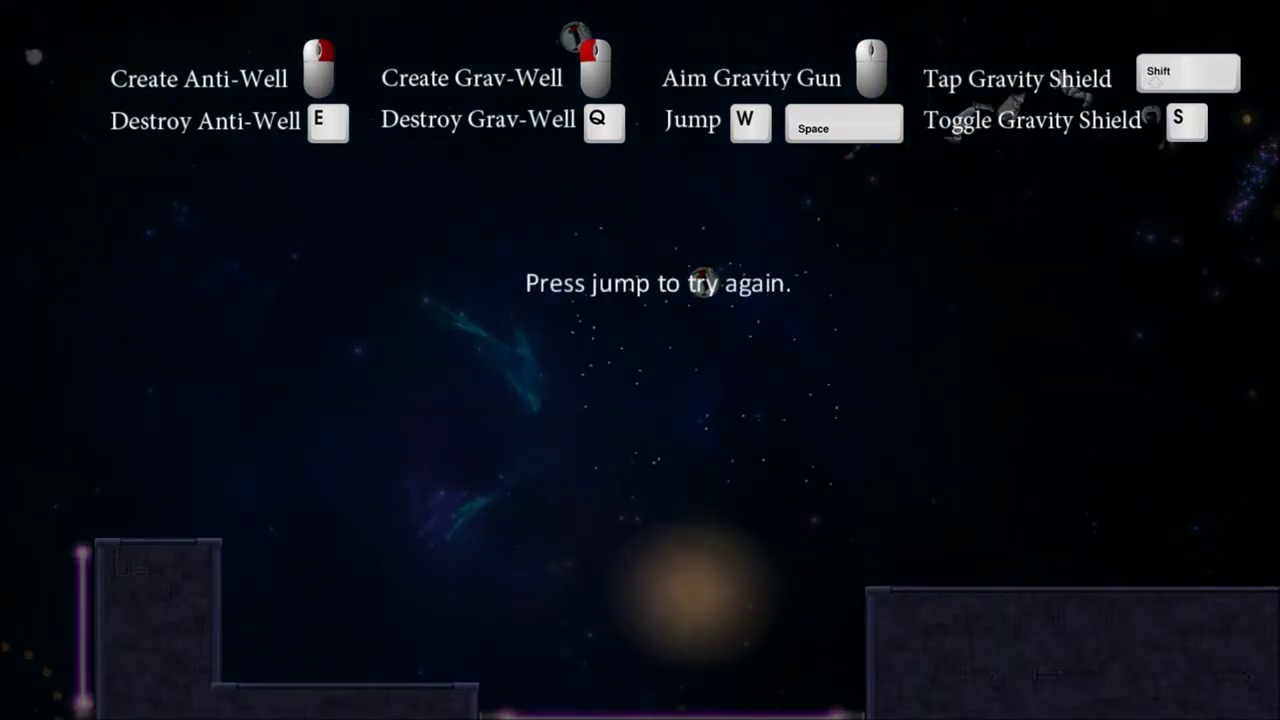
key("w")
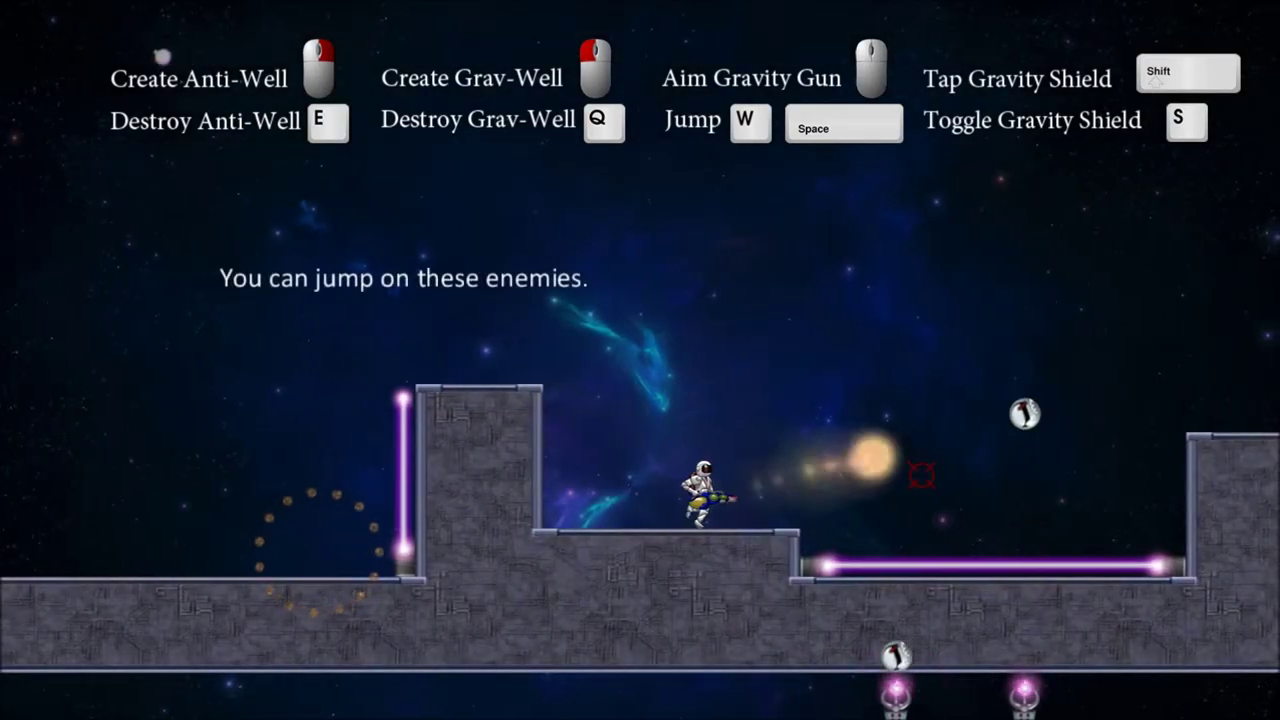
Rise over the glowing well to the raised platform, place a well among the gold enemies, and jump into the blue well
key("d")
key("w")
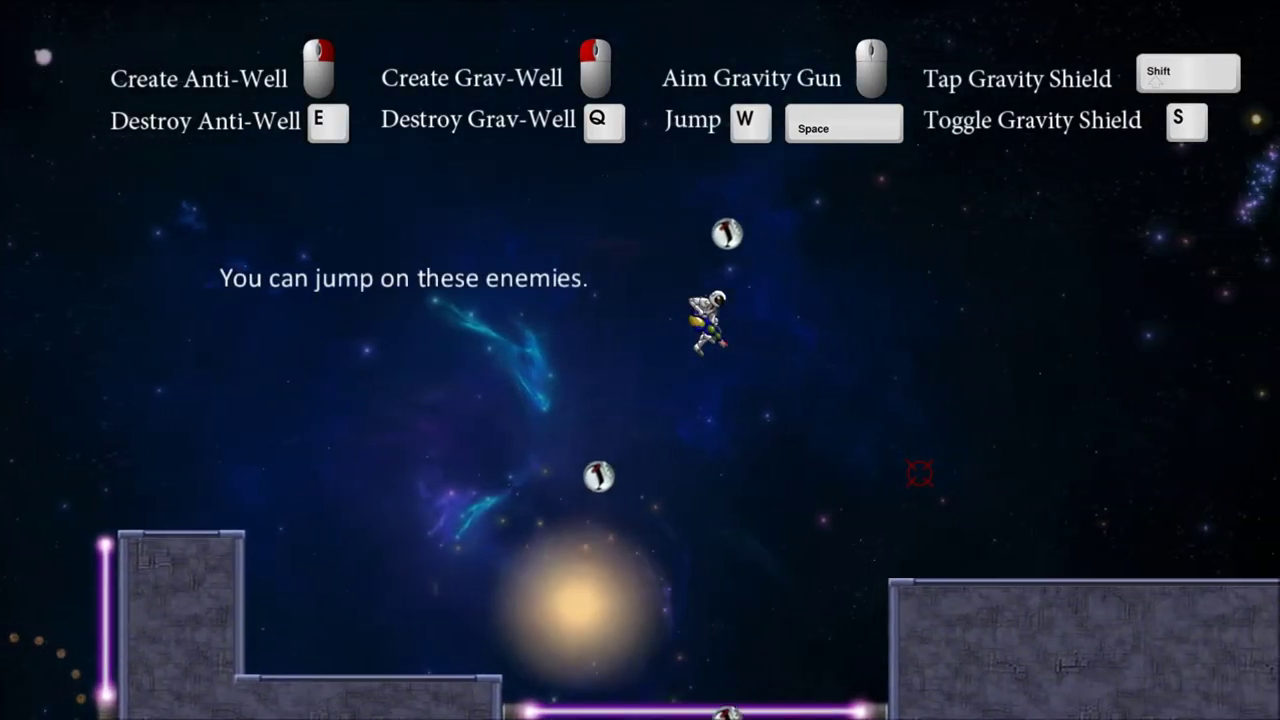
key("d")
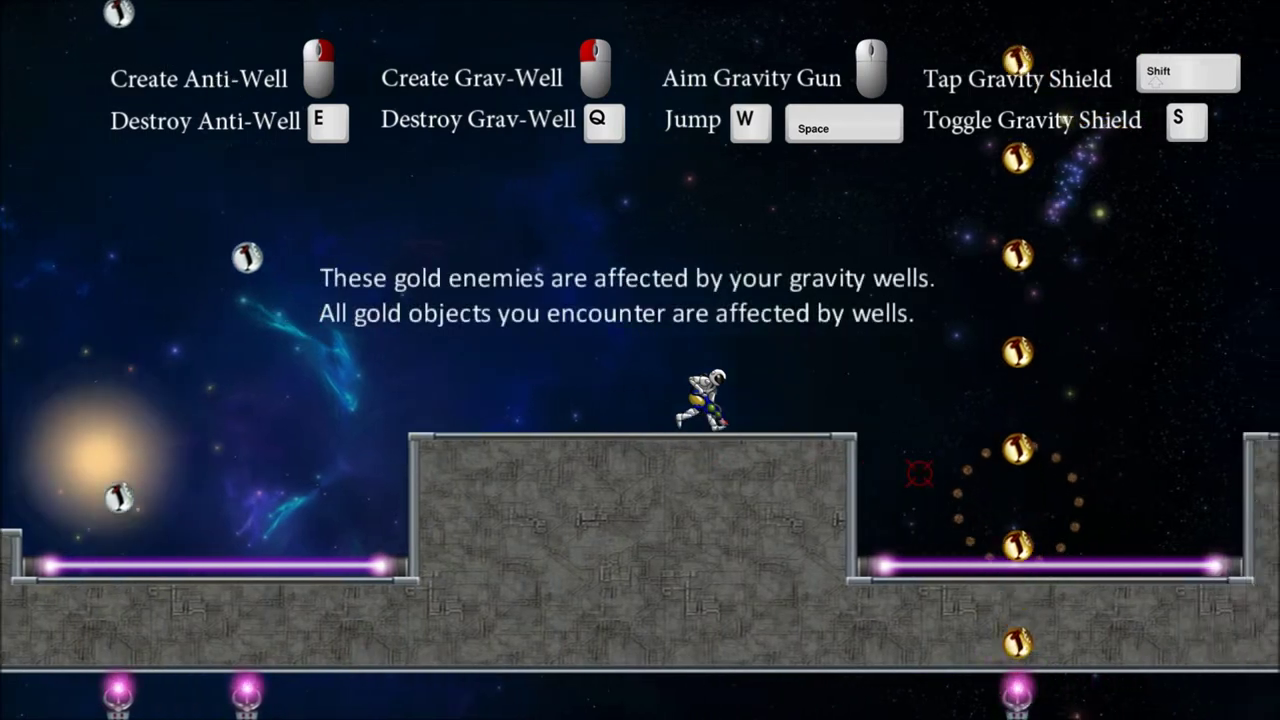
left_click(880, 409)
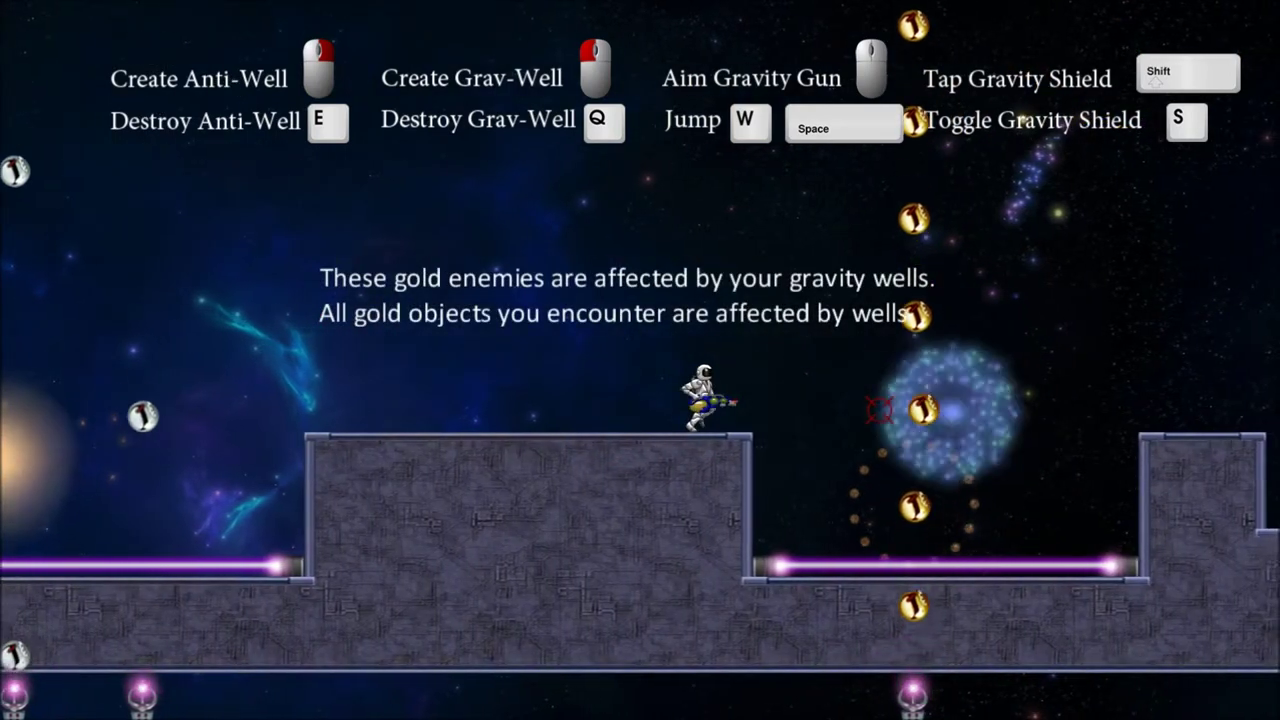
key("d")
key("w")
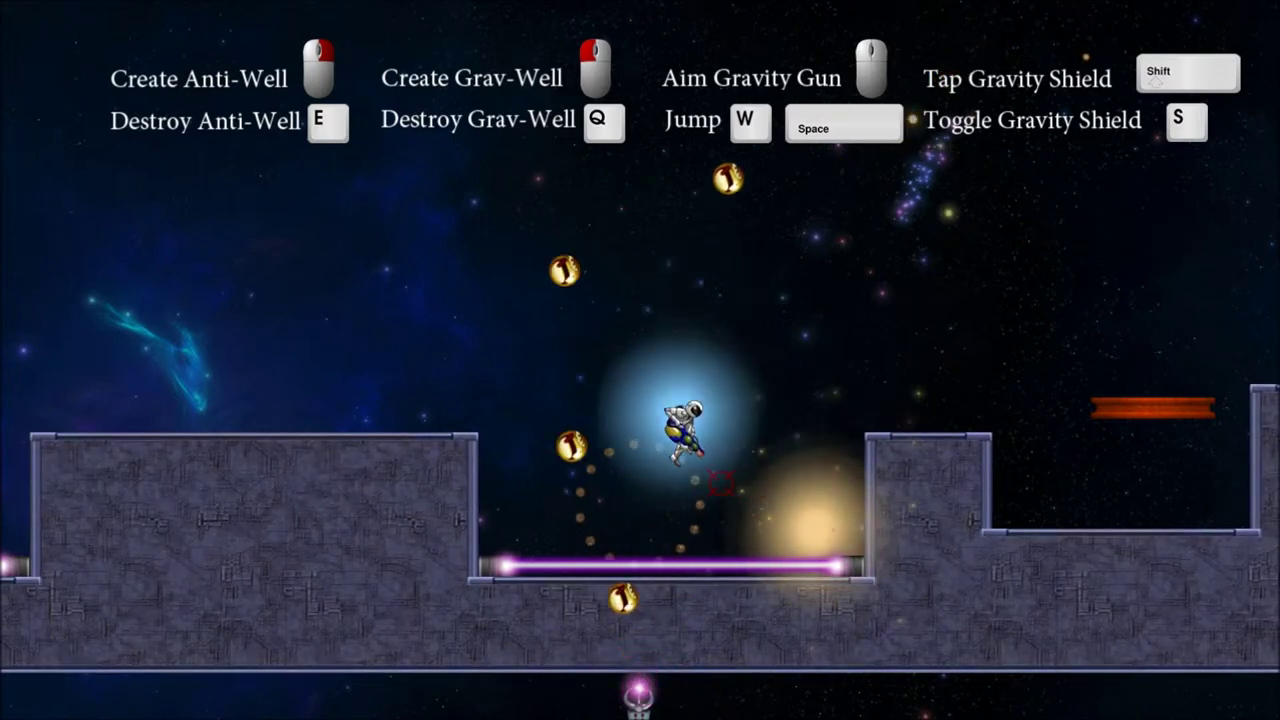
Leave the blue well with E, climb the pillars, and hop the orange platforms toward the exit
key("e")
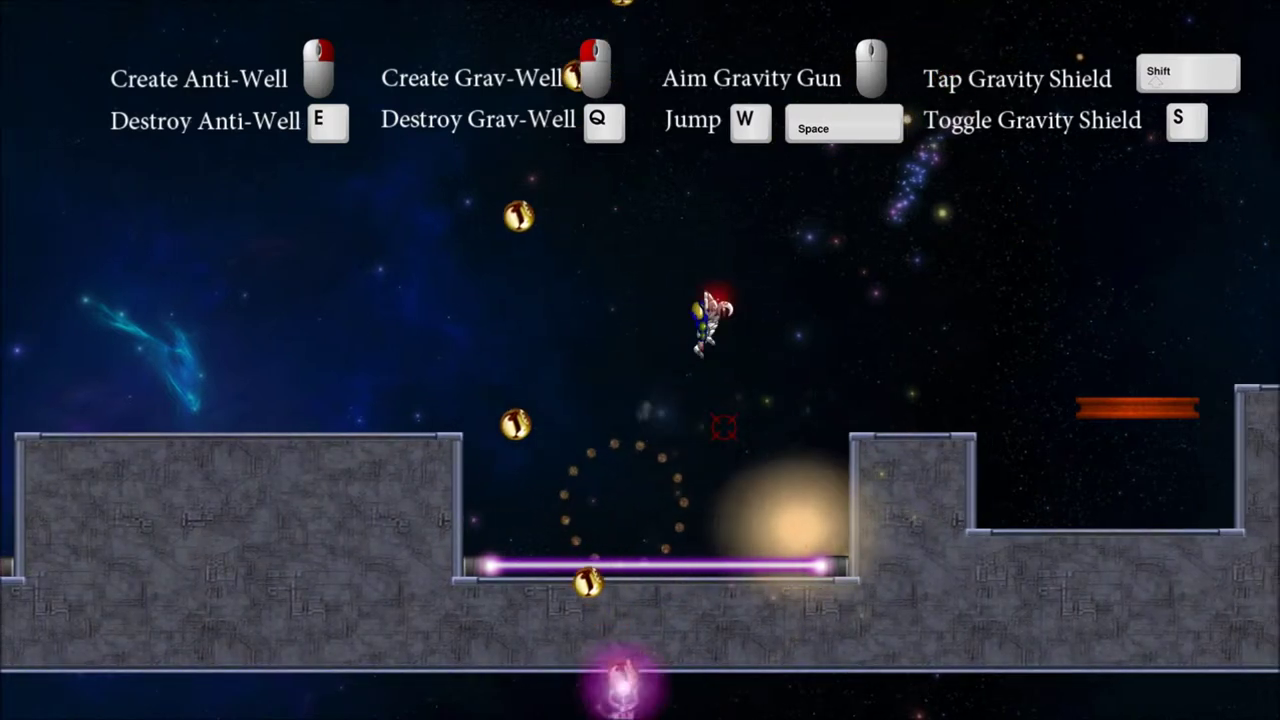
key("w")
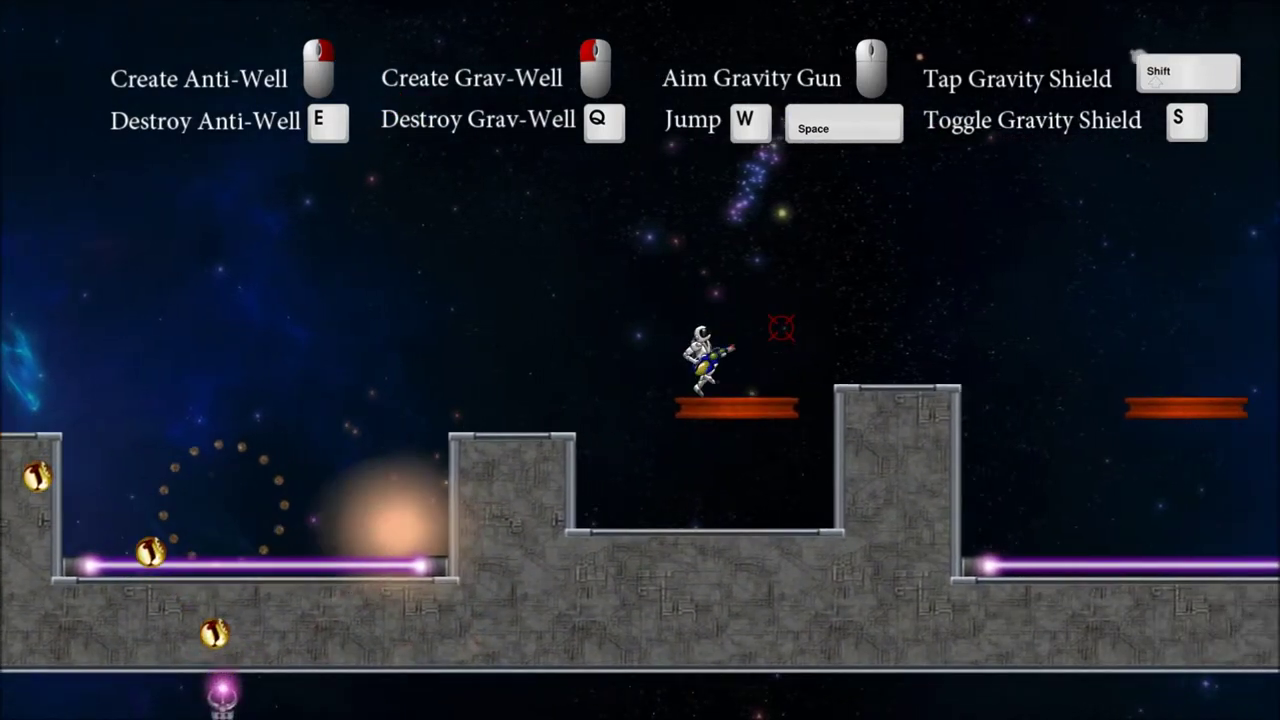
key("d")
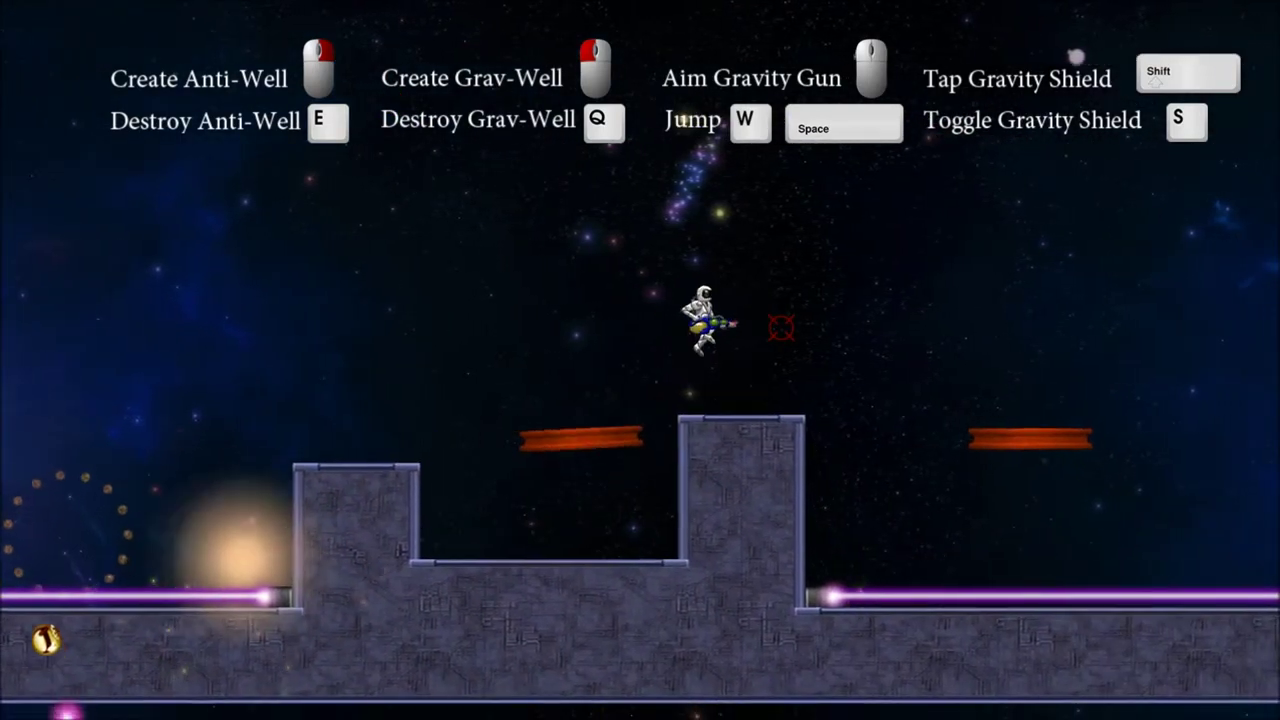
key("w")
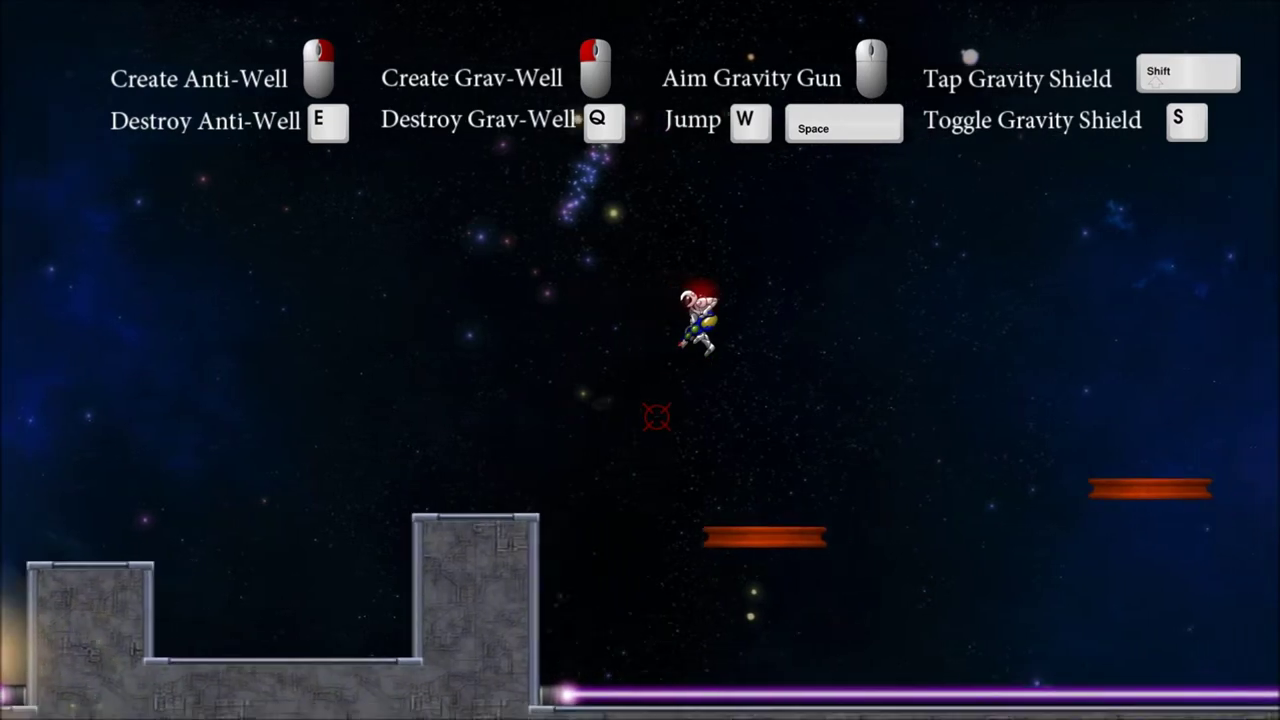
key("w")
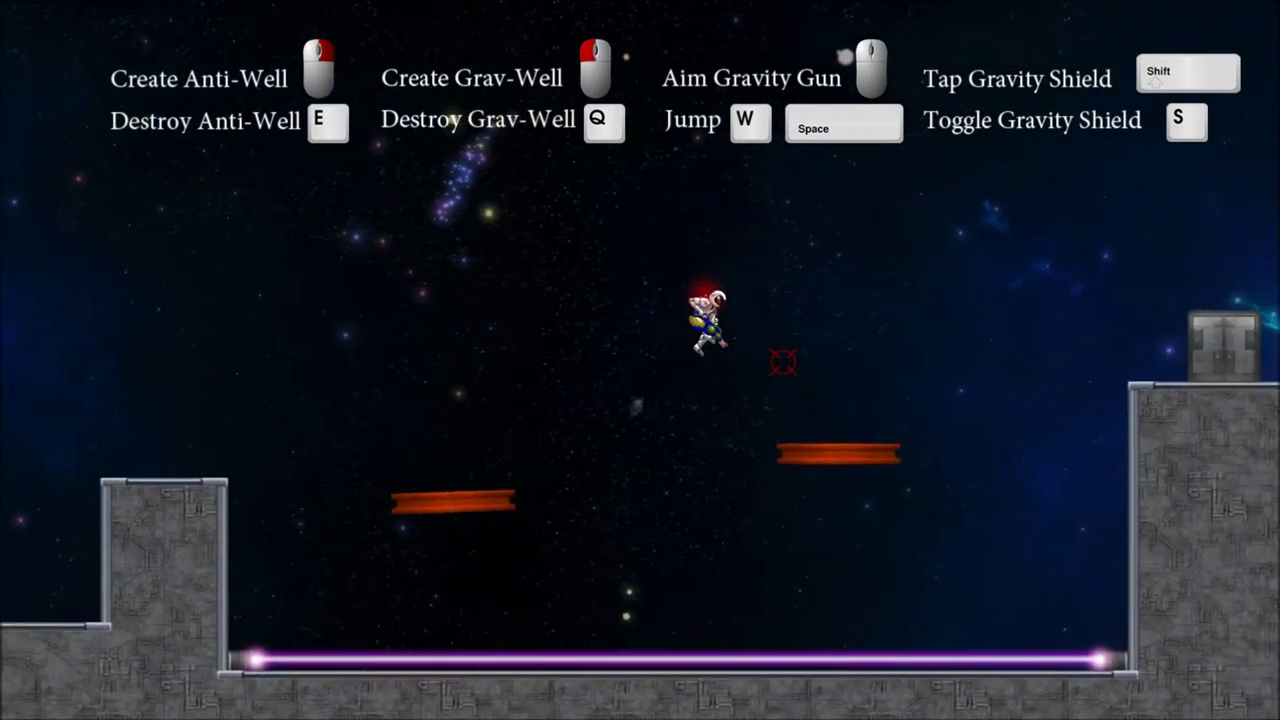
key("d")
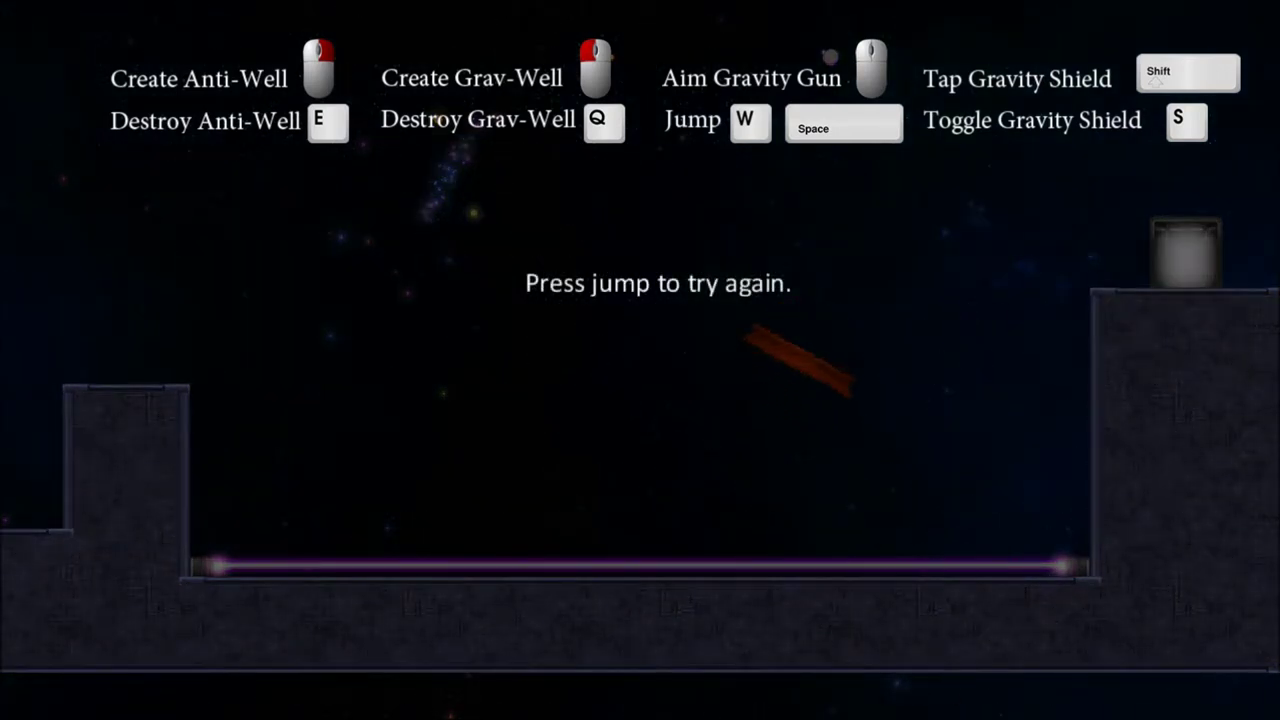
Respawn, cross the floating platform, and jump onto the high exit ledge
key("space")
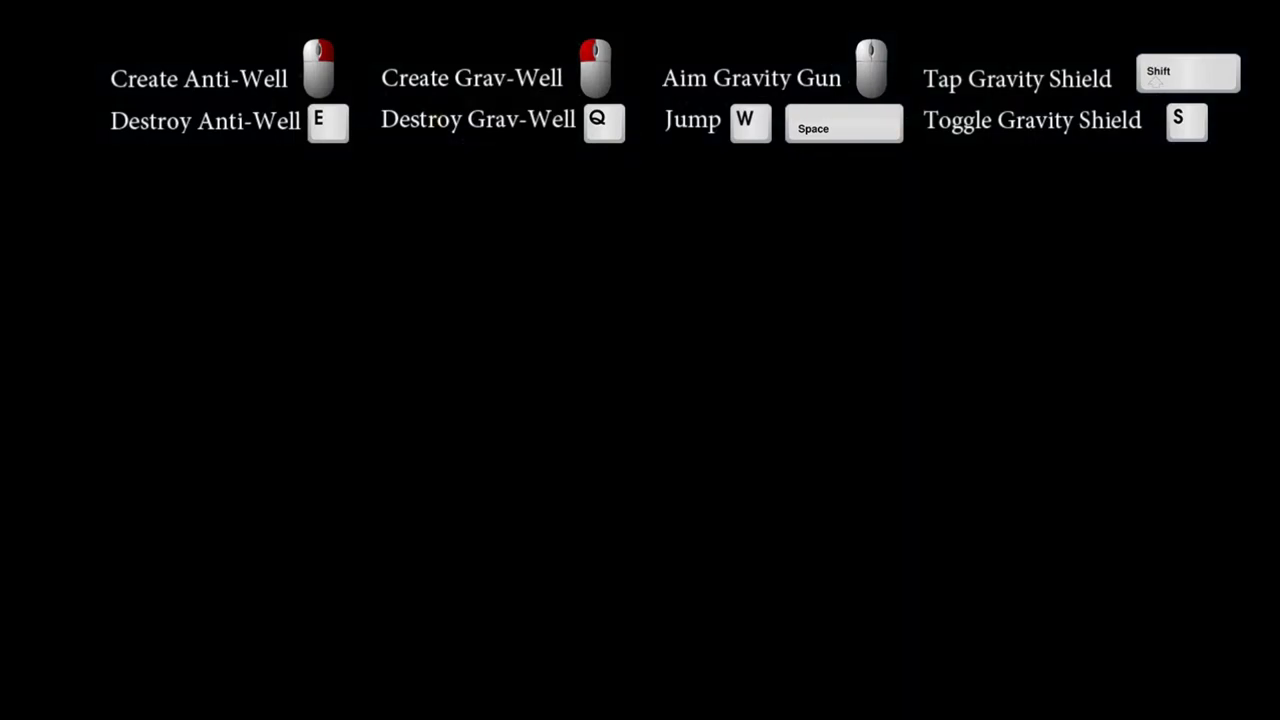
key("d")
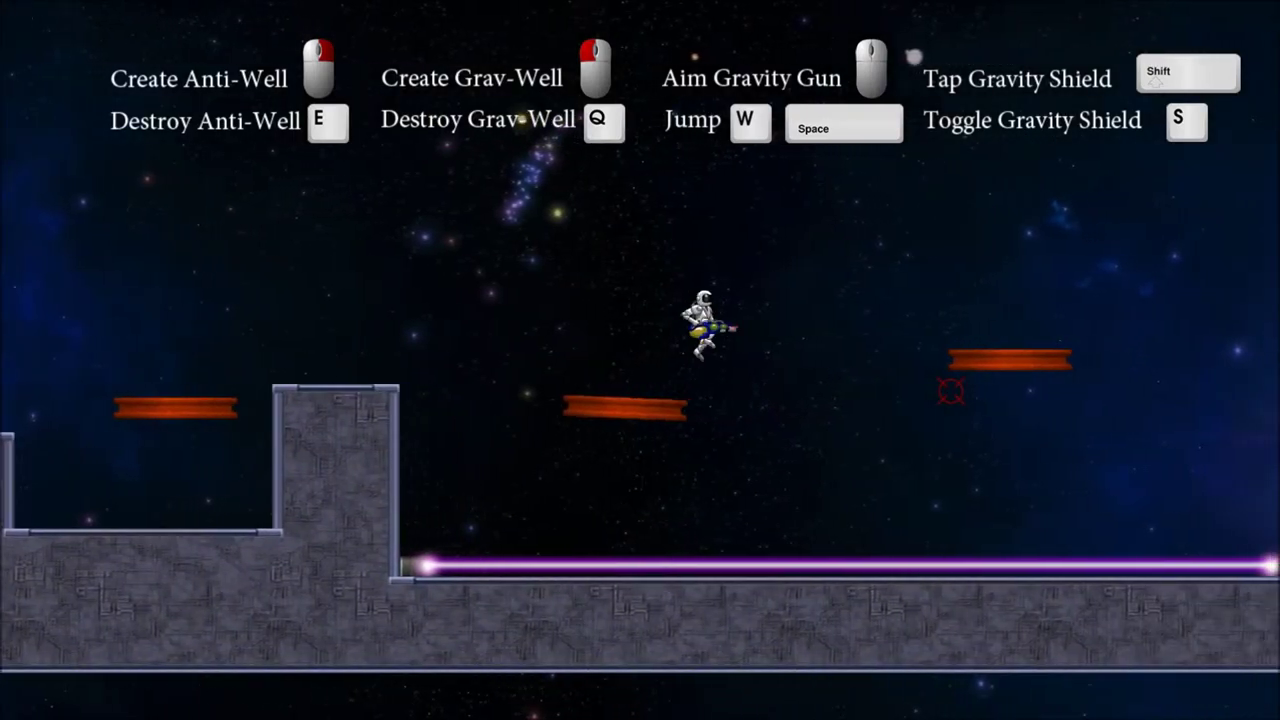
key("space")
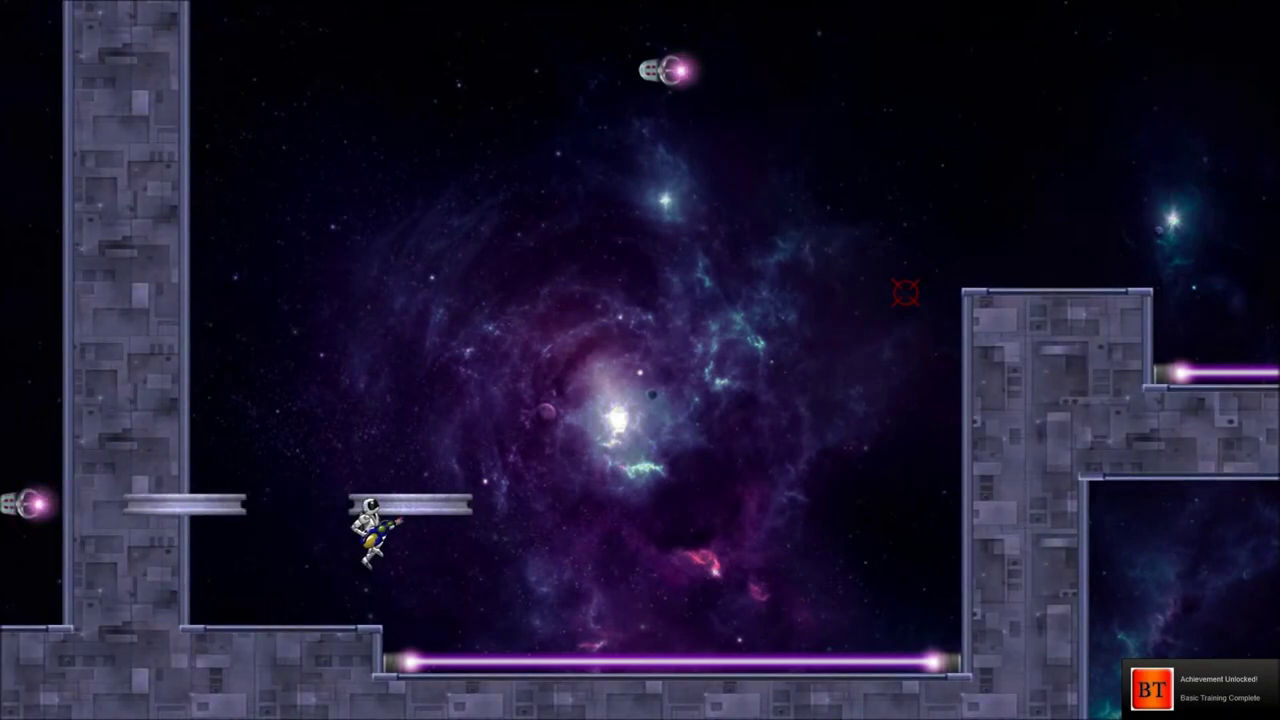
Run and jump across the laser-floor platforms, die once, then respawn and head right again
key("d")
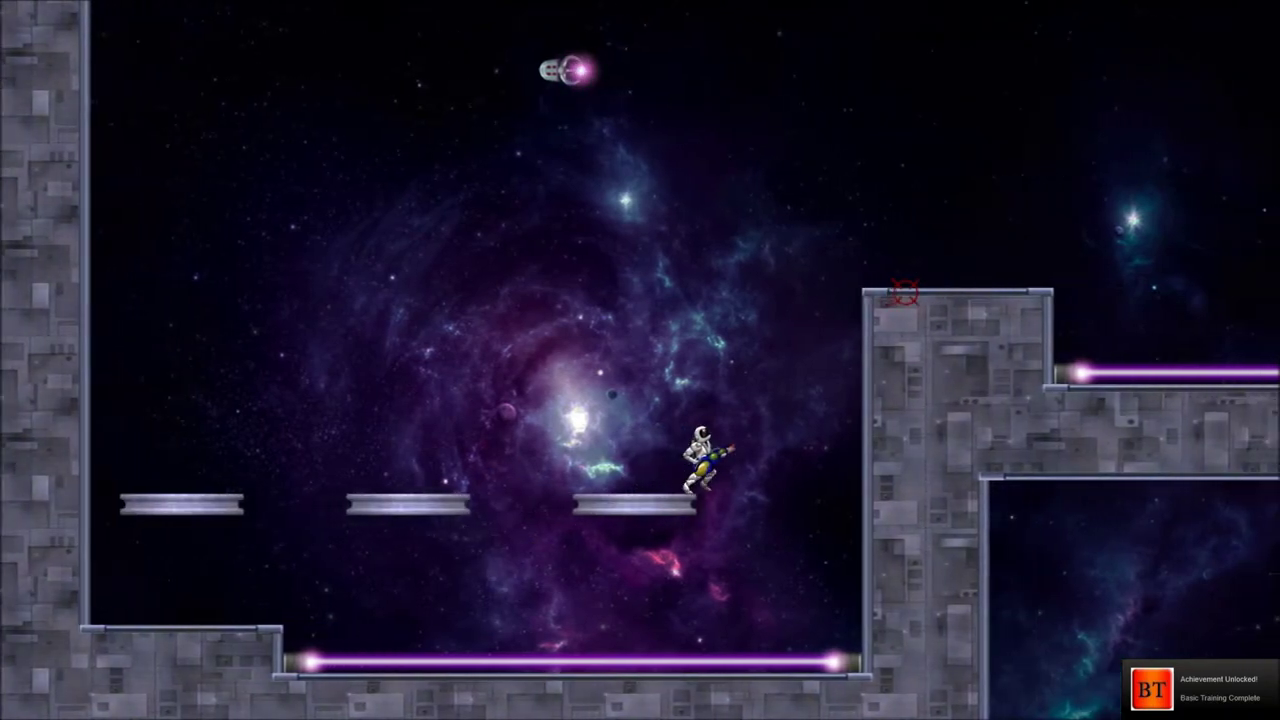
key("space")
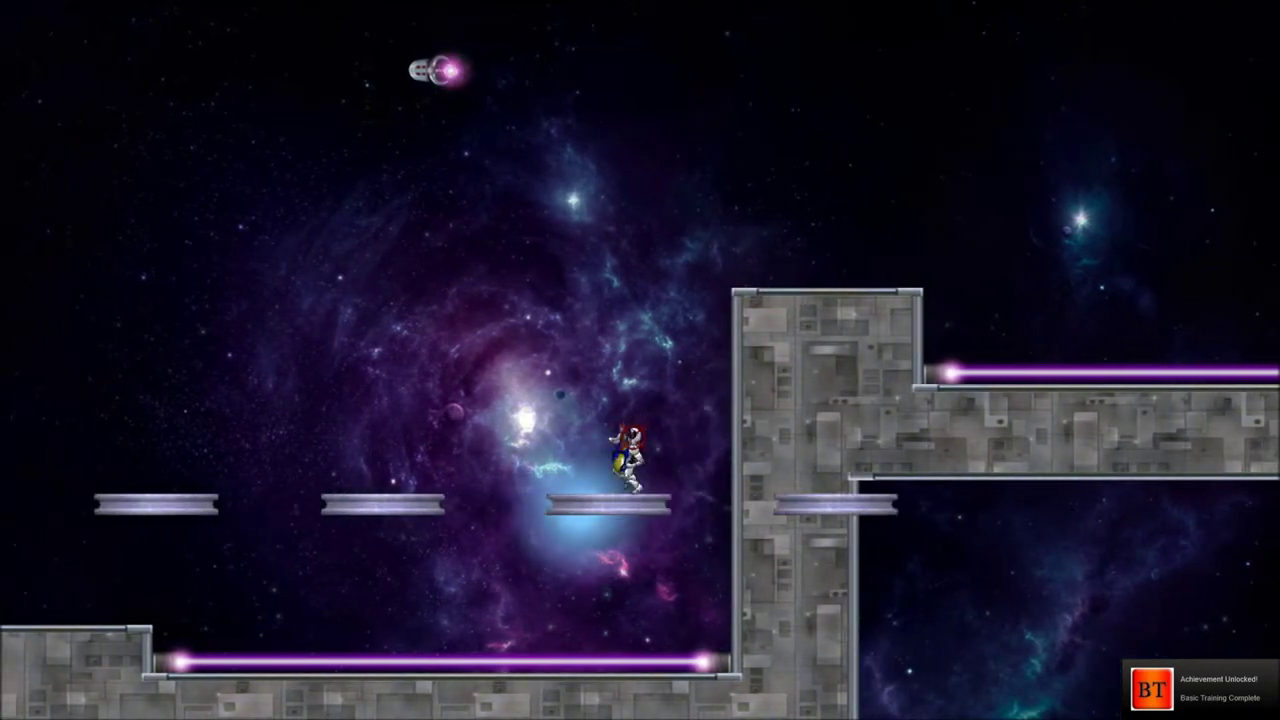
key("s")
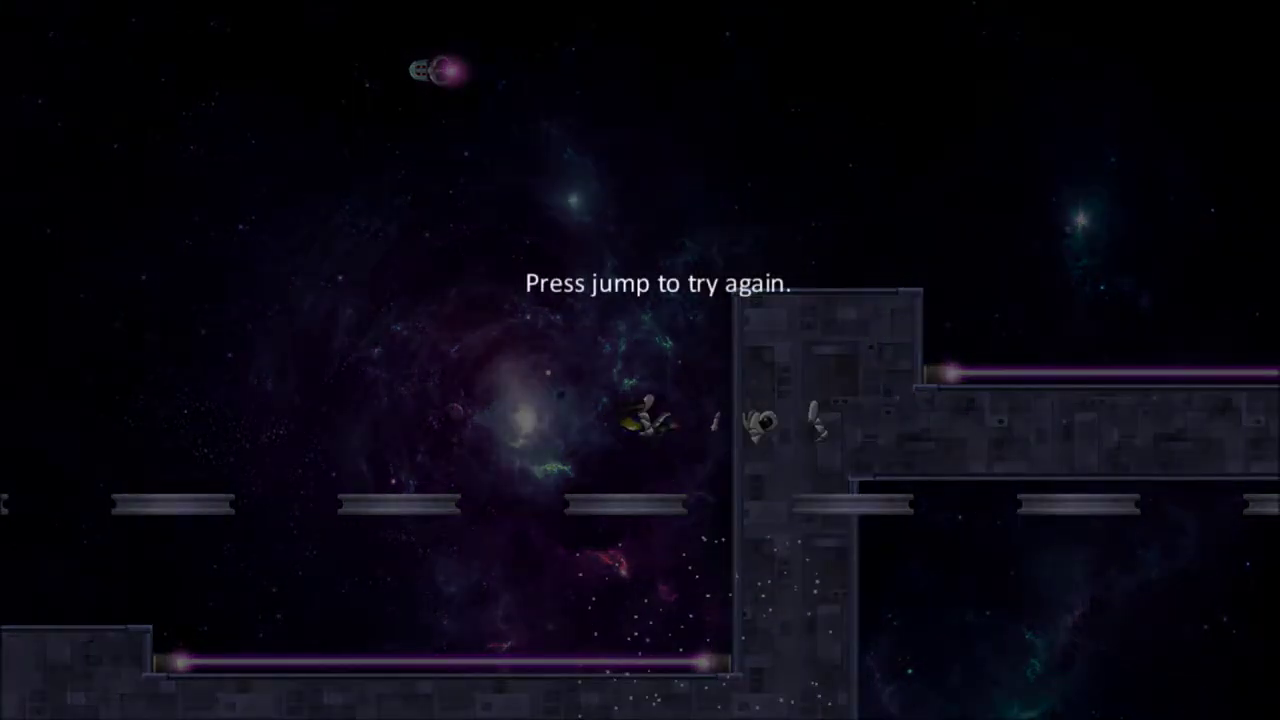
key("space")
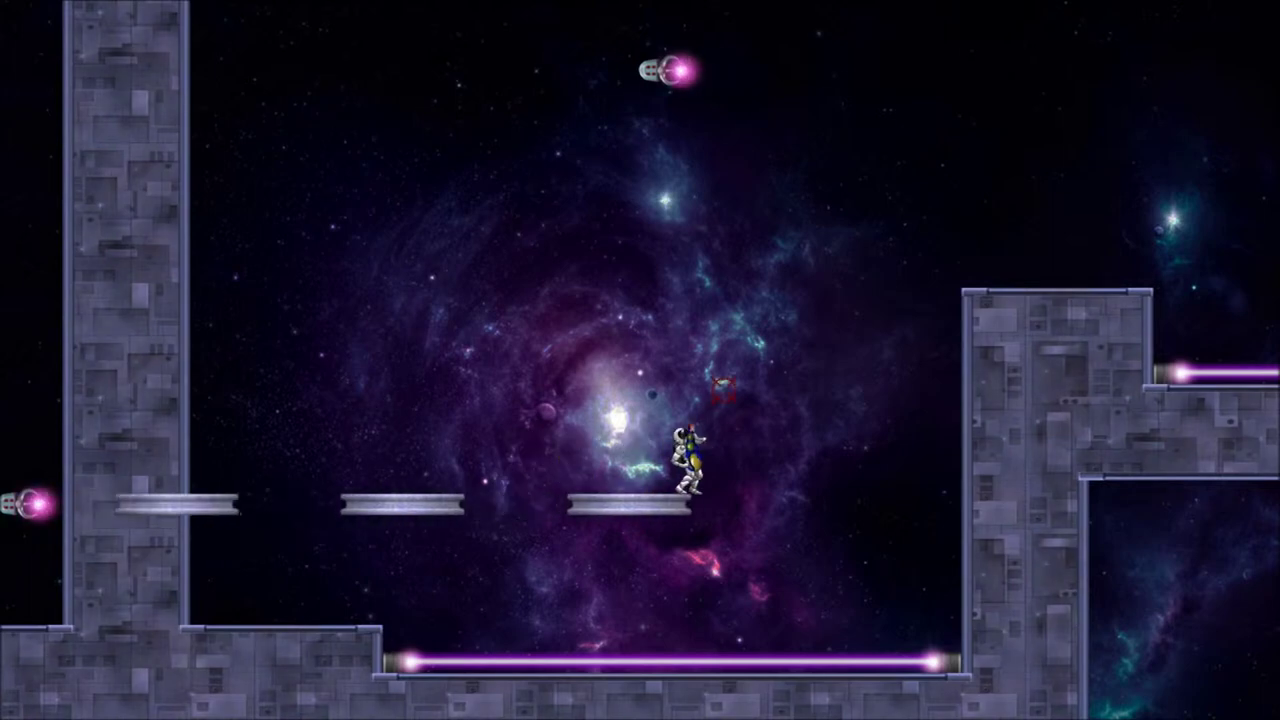
key("d")
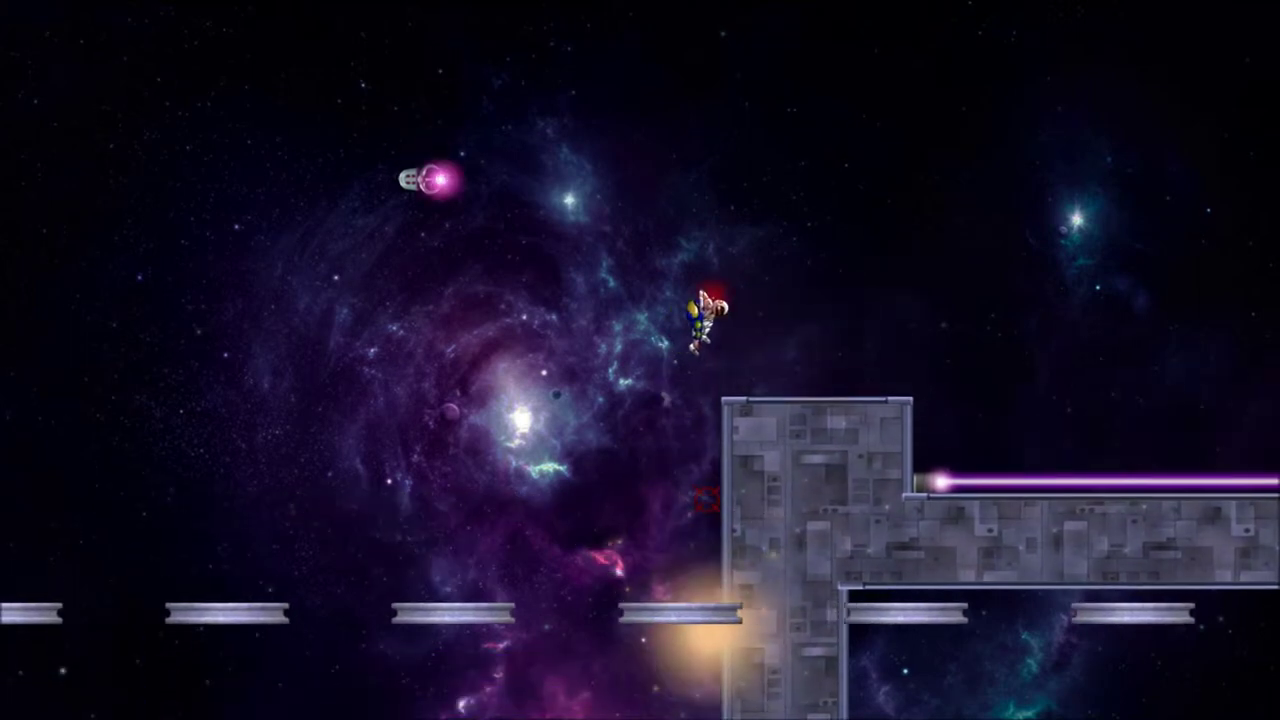
Hover and jump across the floating platforms onto the large metal block
key("d")
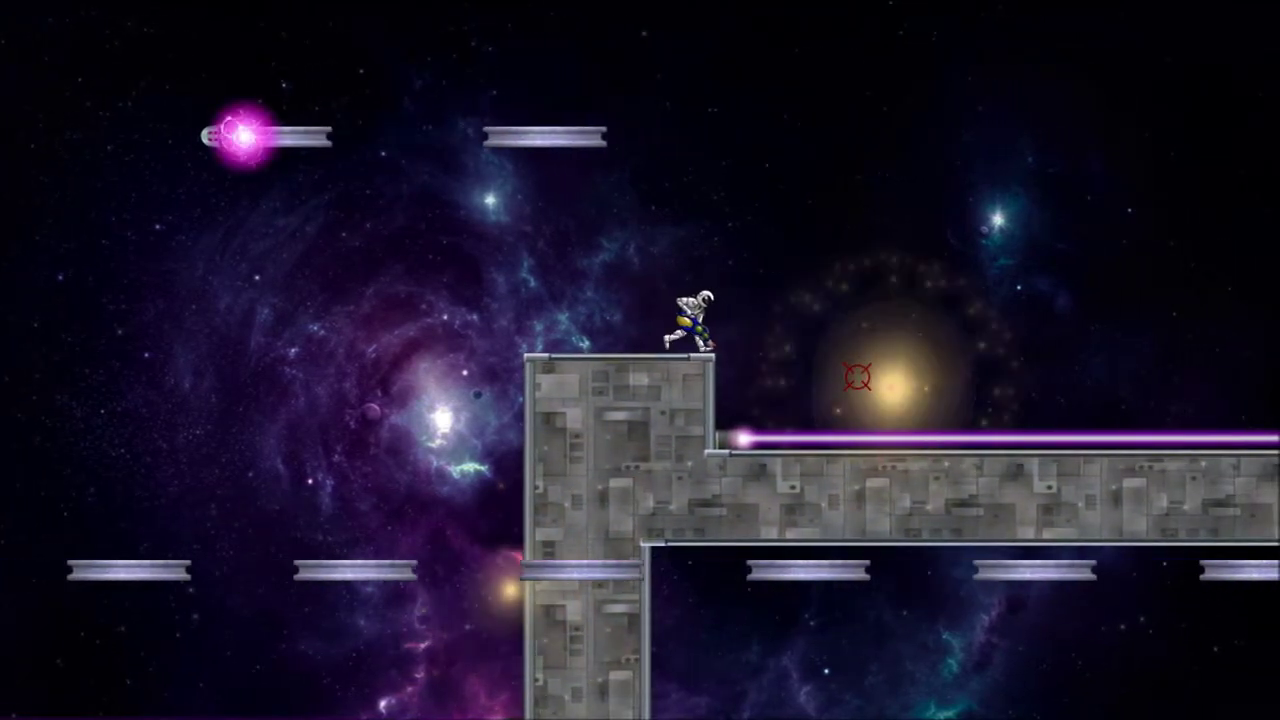
key("d")
key("w")
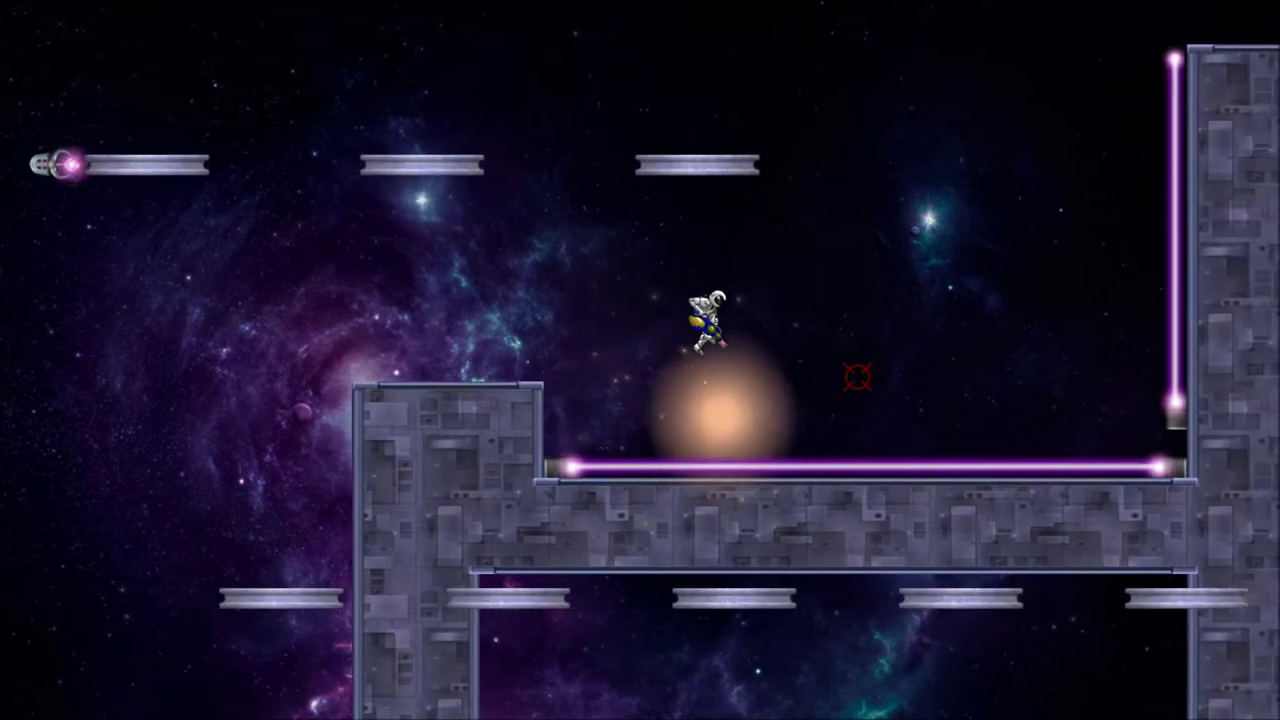
key("w")
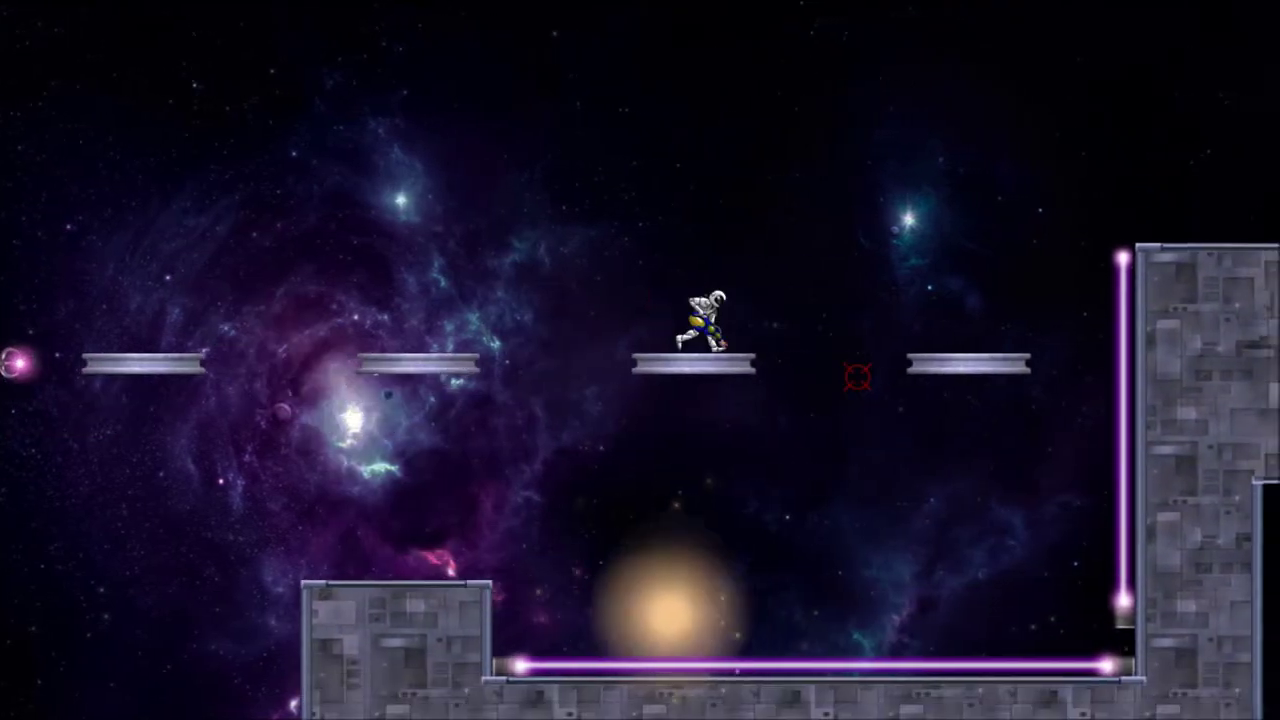
key("d")
key("w")
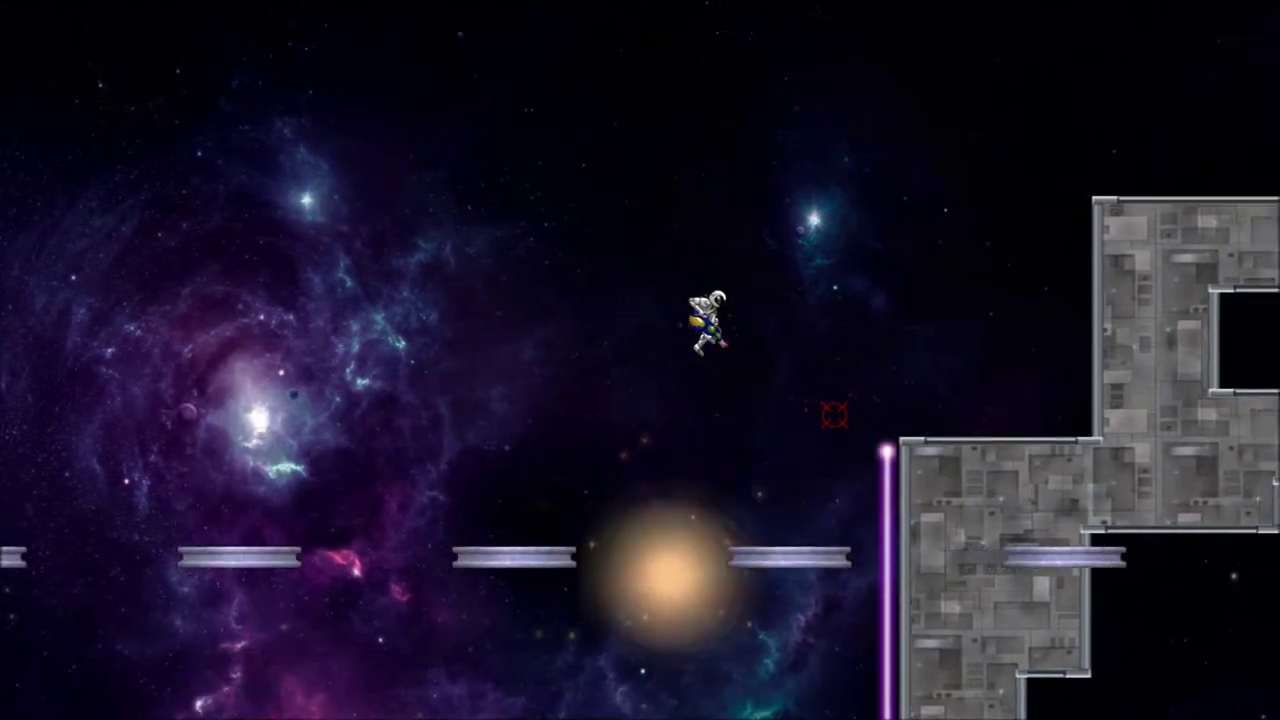
key("d")
key("w")
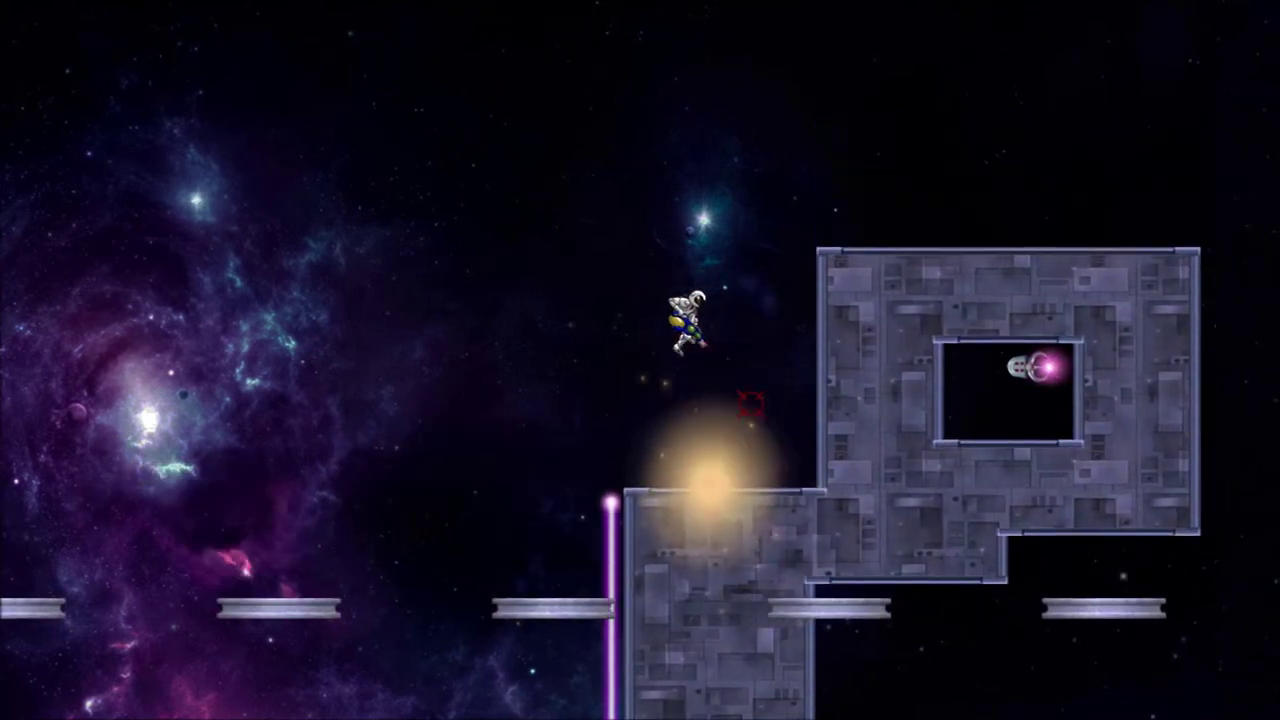
key("d")
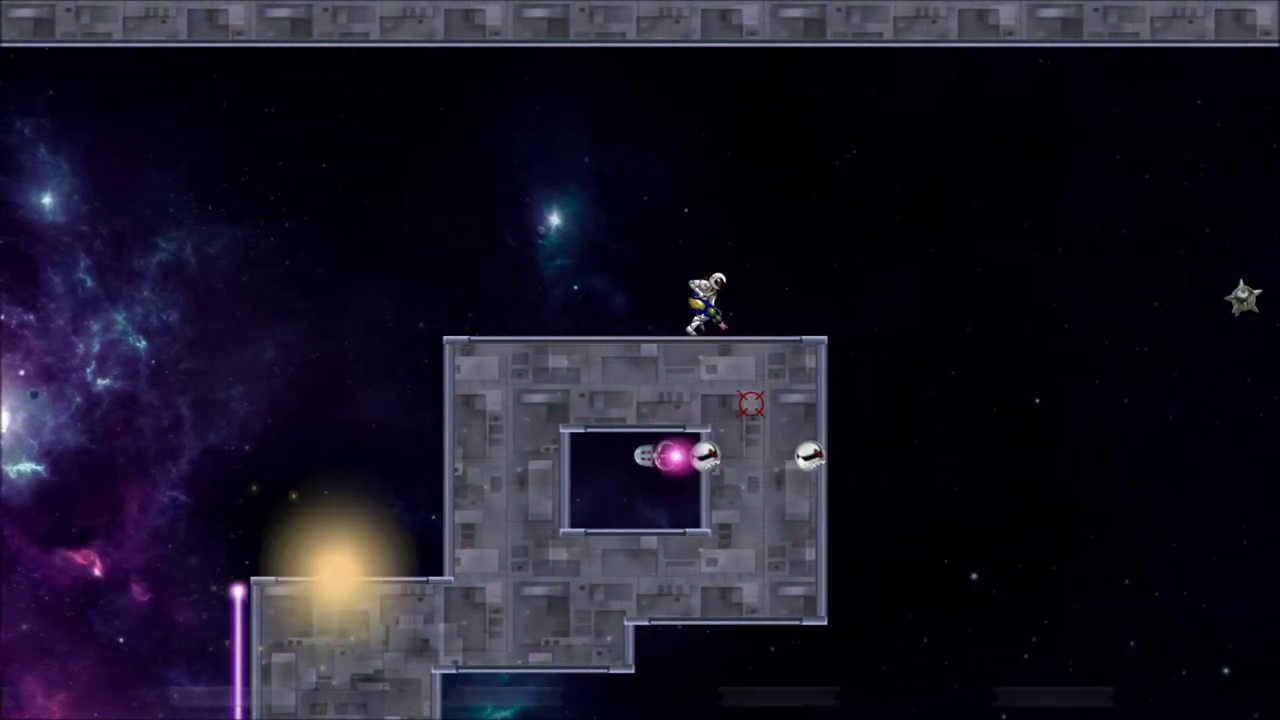
Leap off the metal block over the mines and jetpack upward into open space
key("d")
key("w")
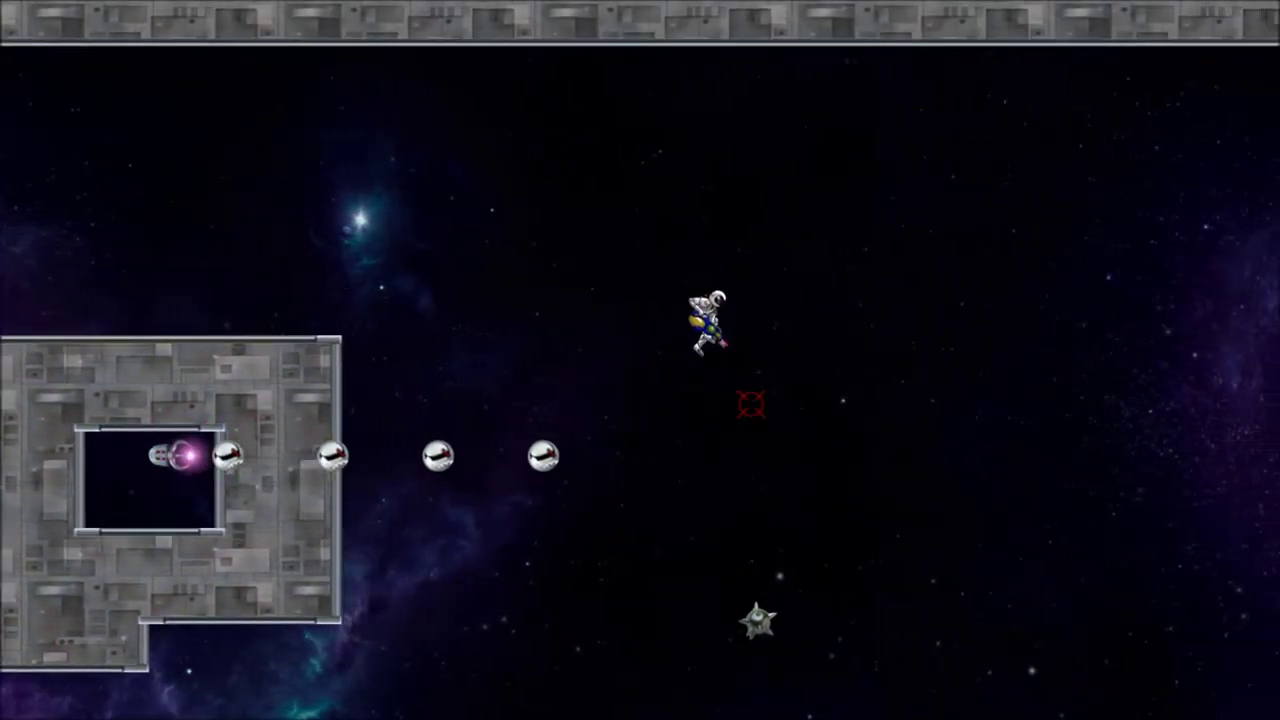
key("d")
key("w")
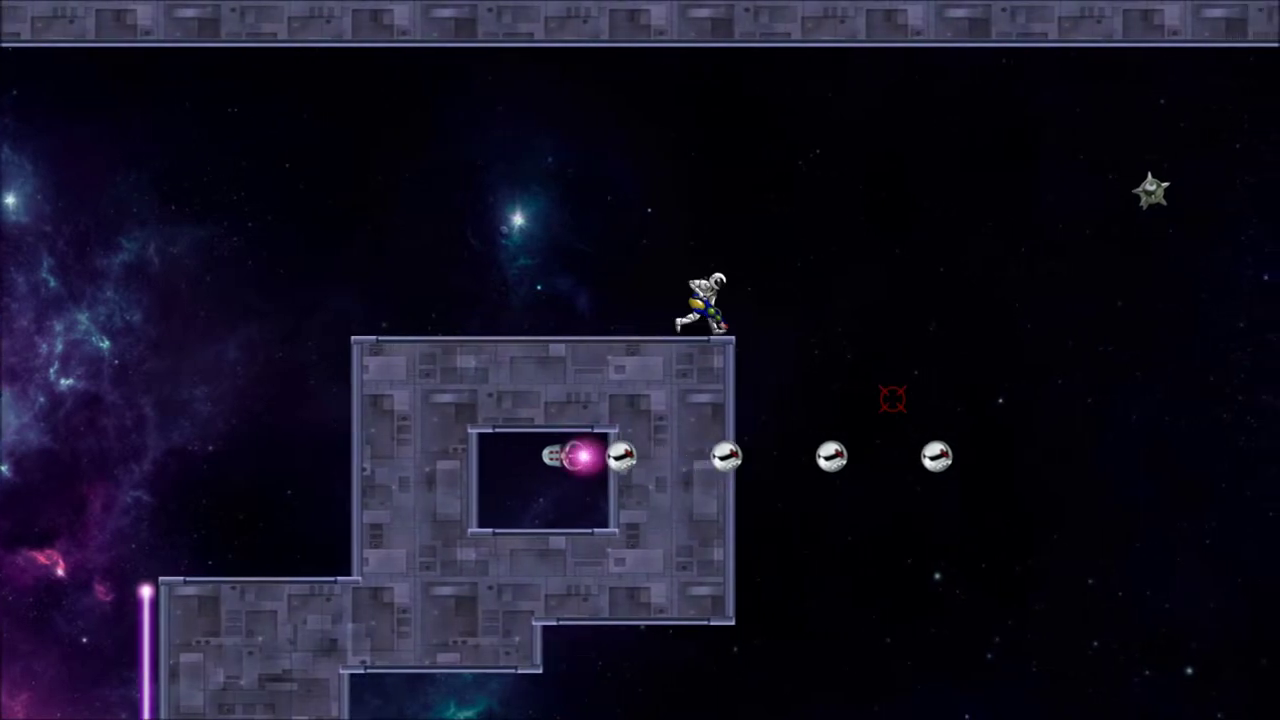
key("w")
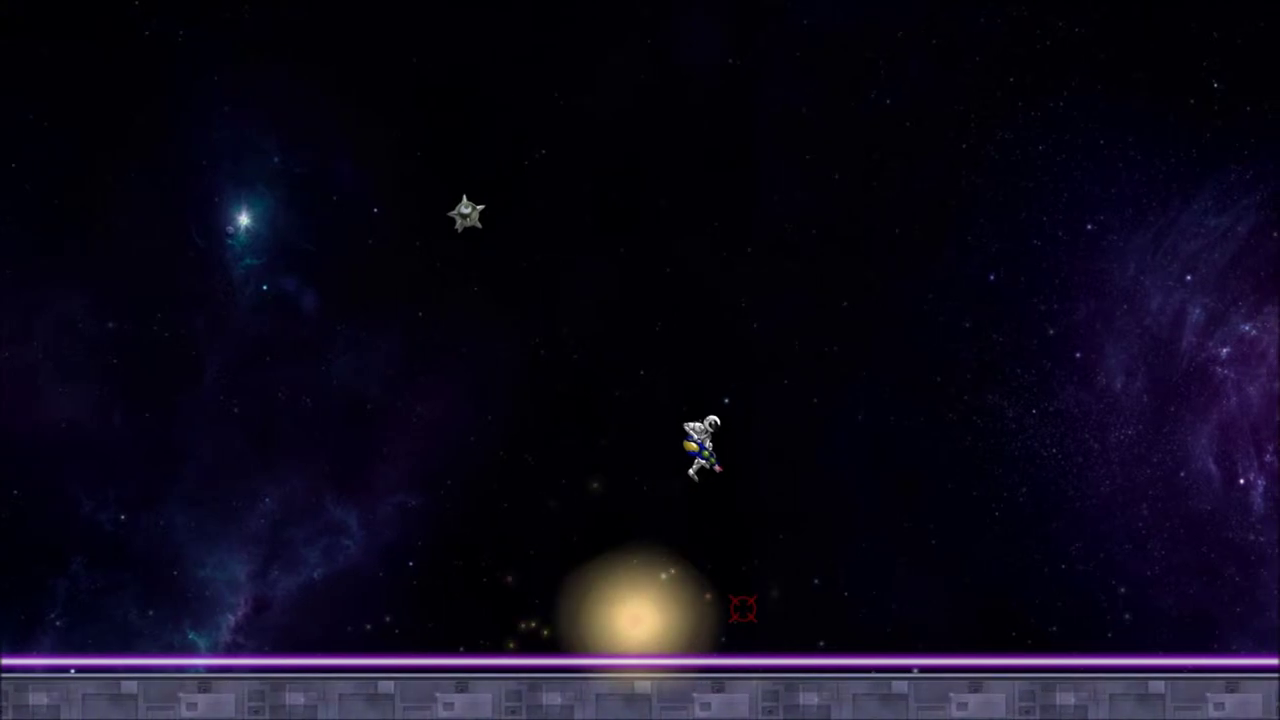
key("w")
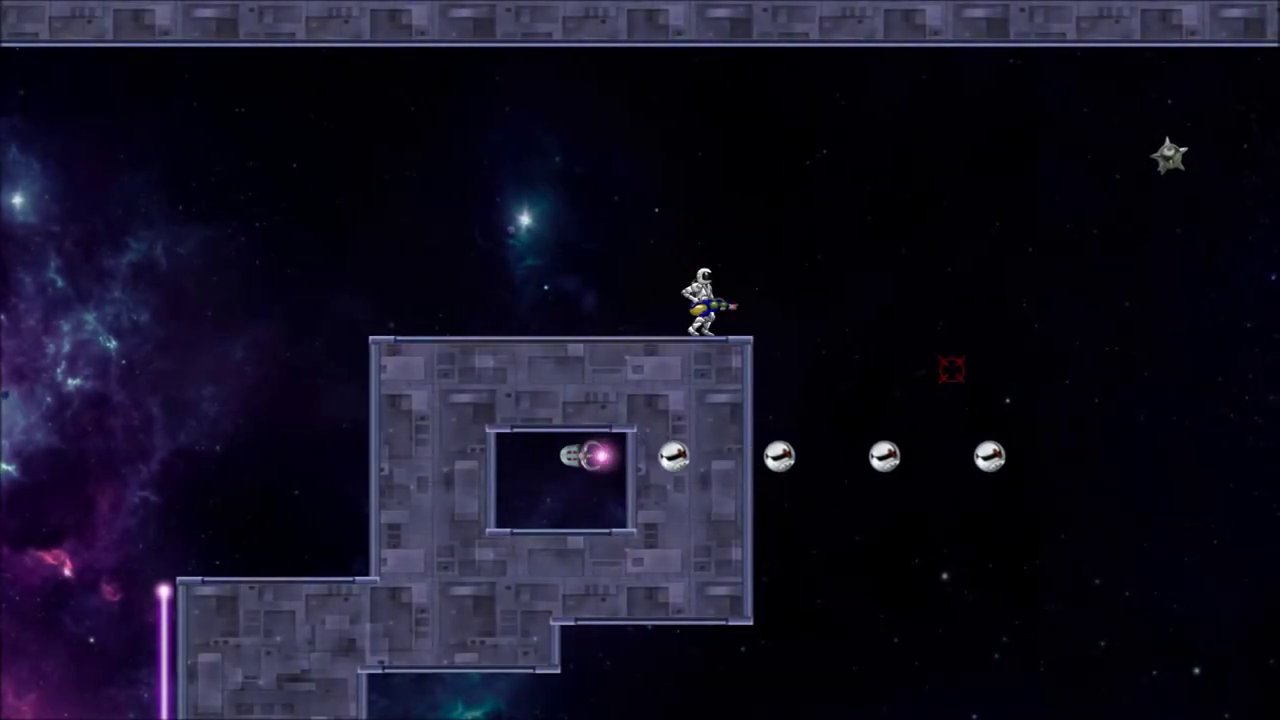
key("d")
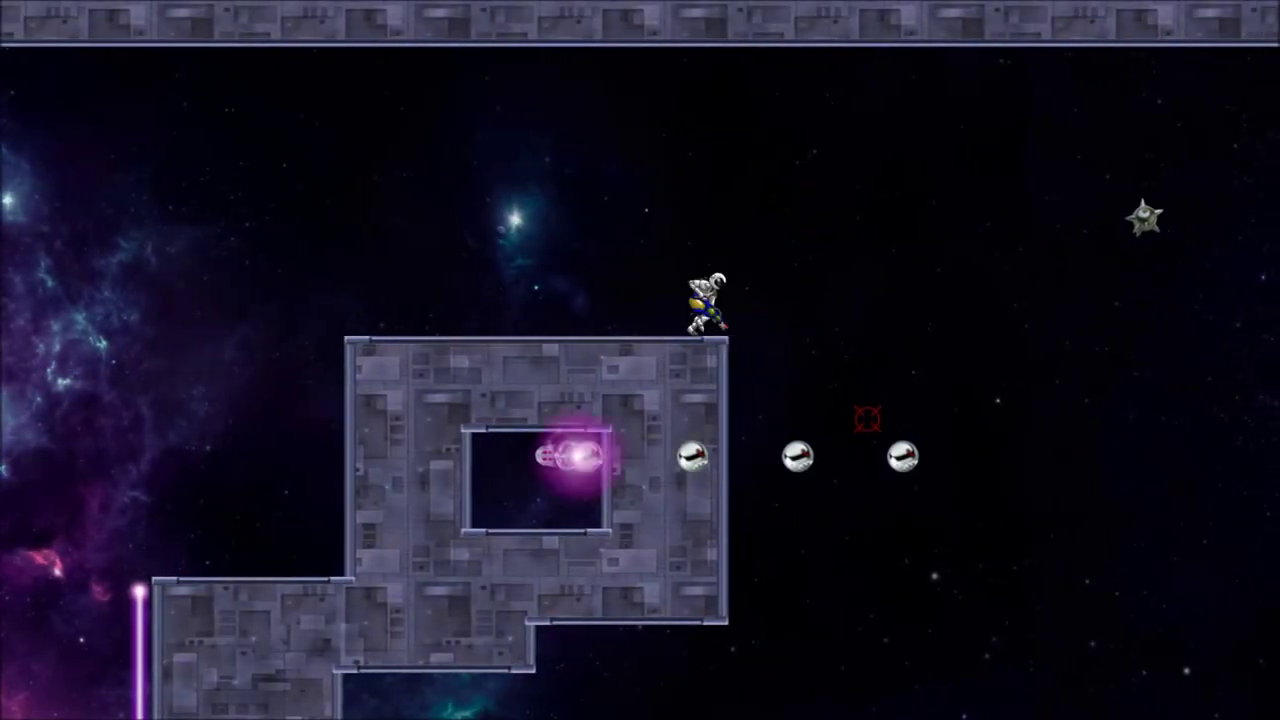
key("d")
Make two runs off the metal block toward the mines, respawning in between
key("space")
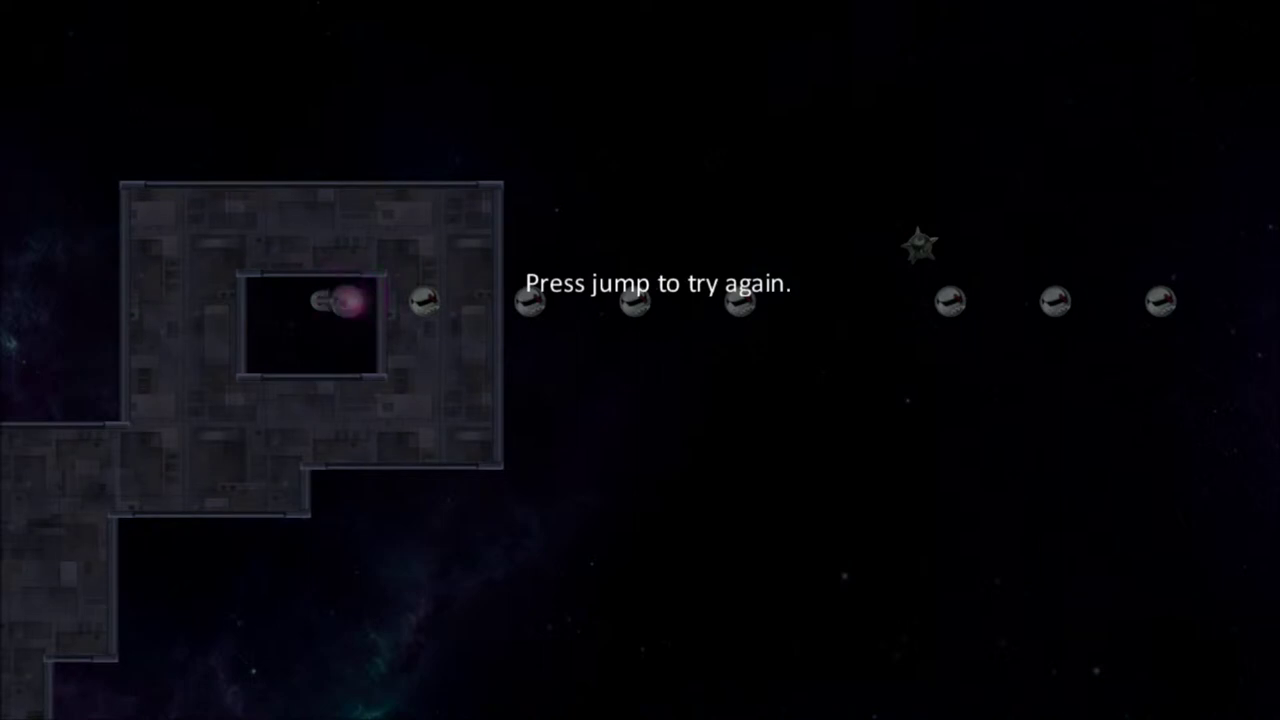
key("space")
key("d")
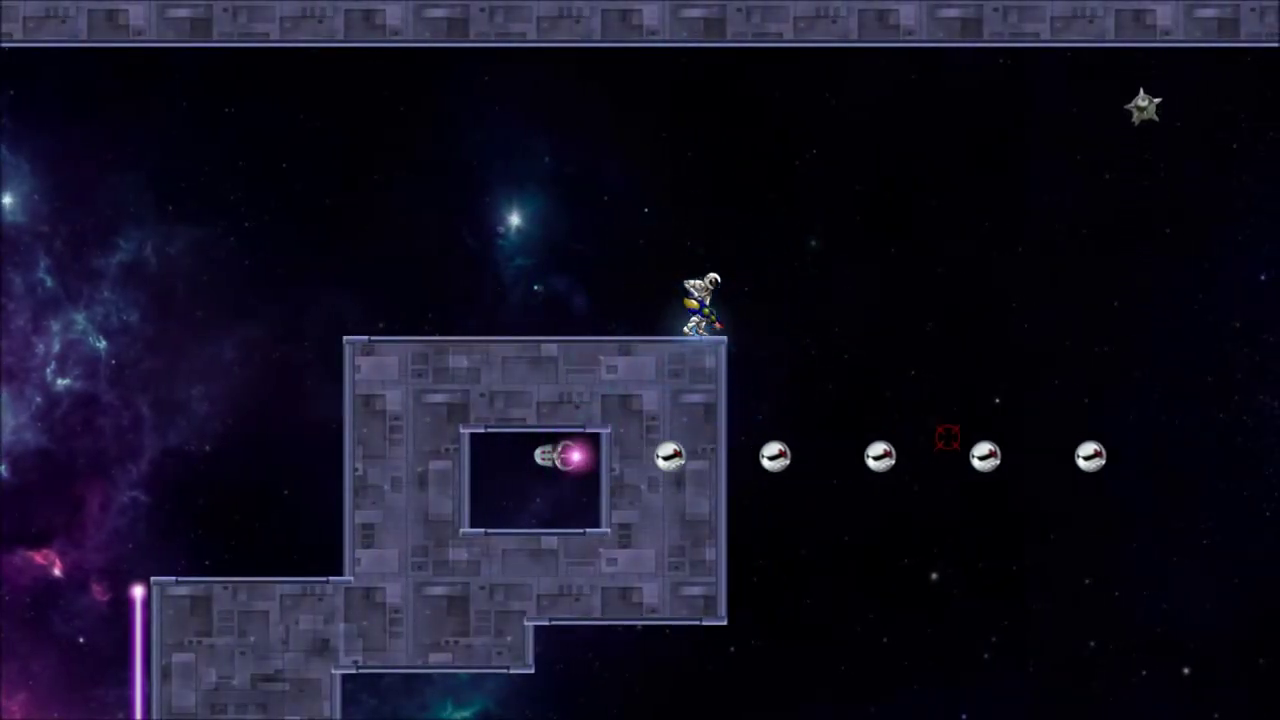
key("space")
key("d")
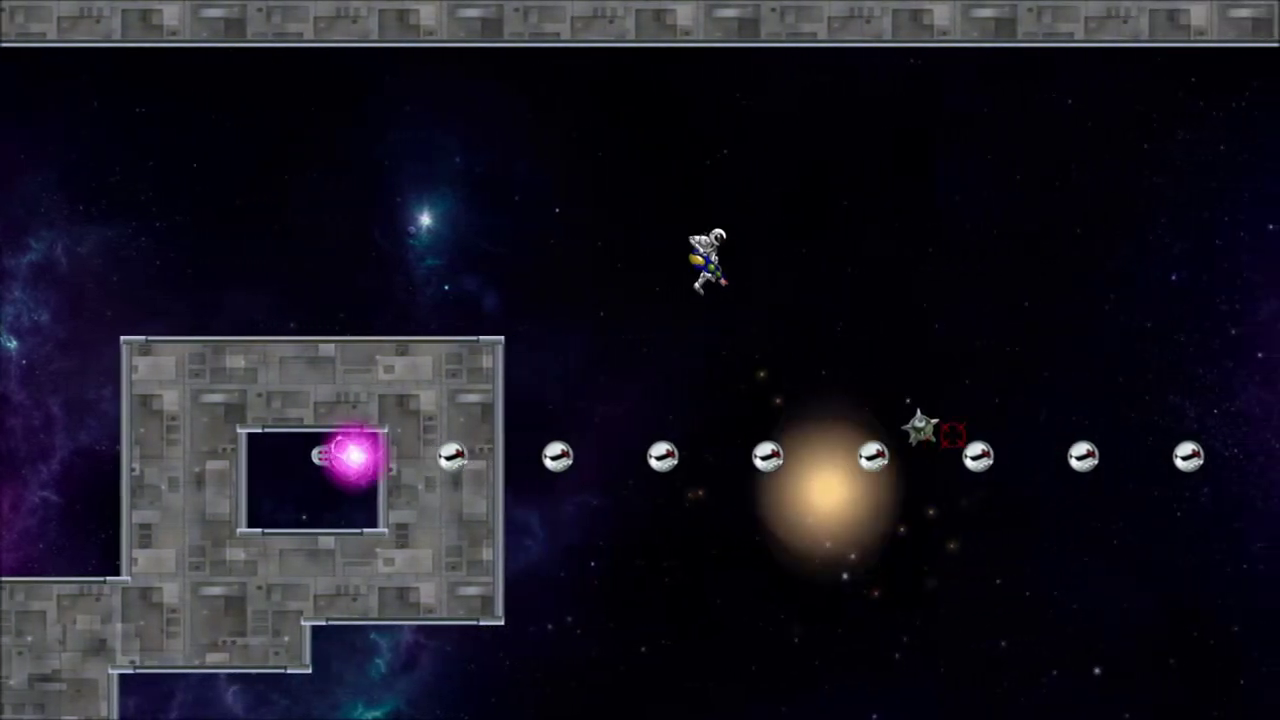
key("d")
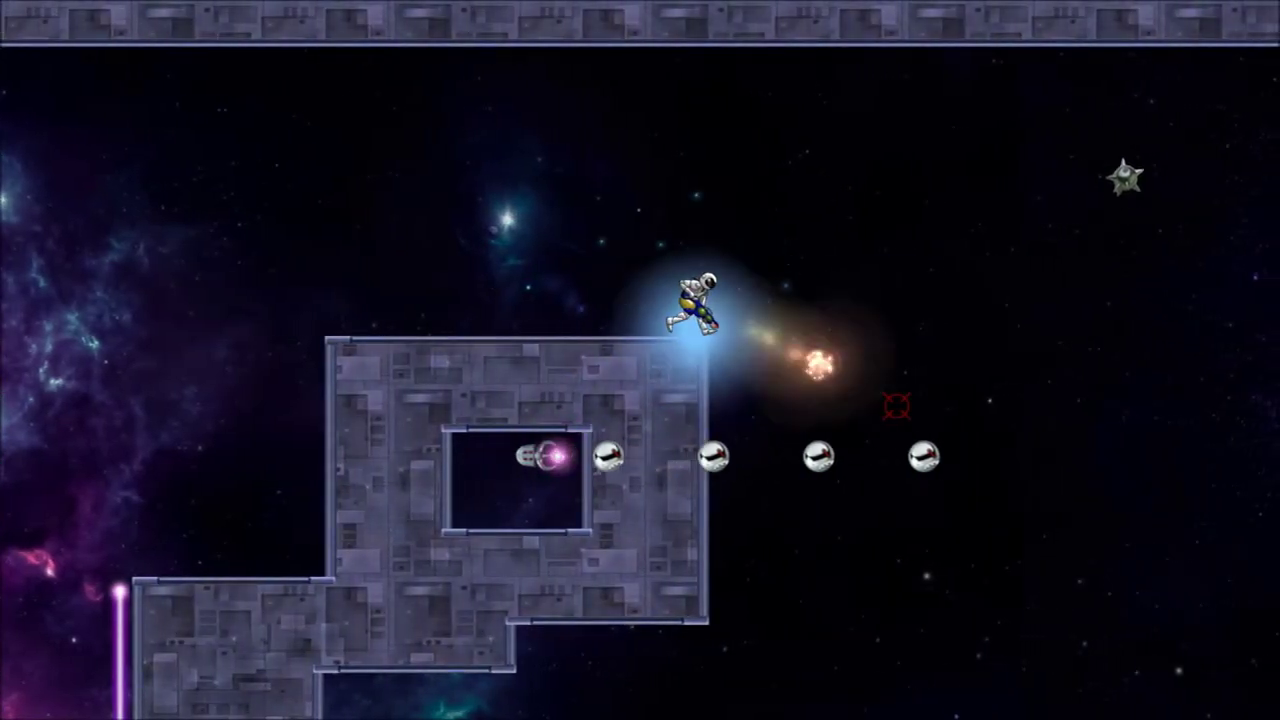
Jump into space, fire a shot at the floating mines, and restart after dying
key("space")
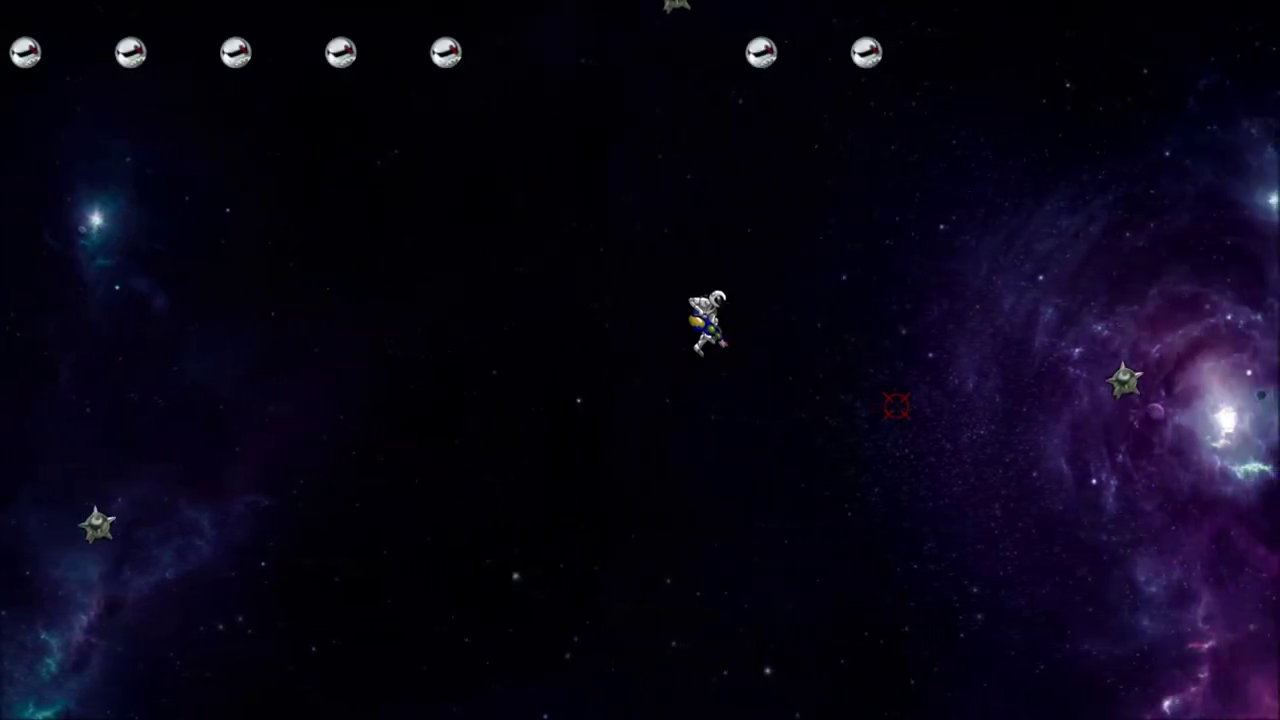
left_click(802, 527)
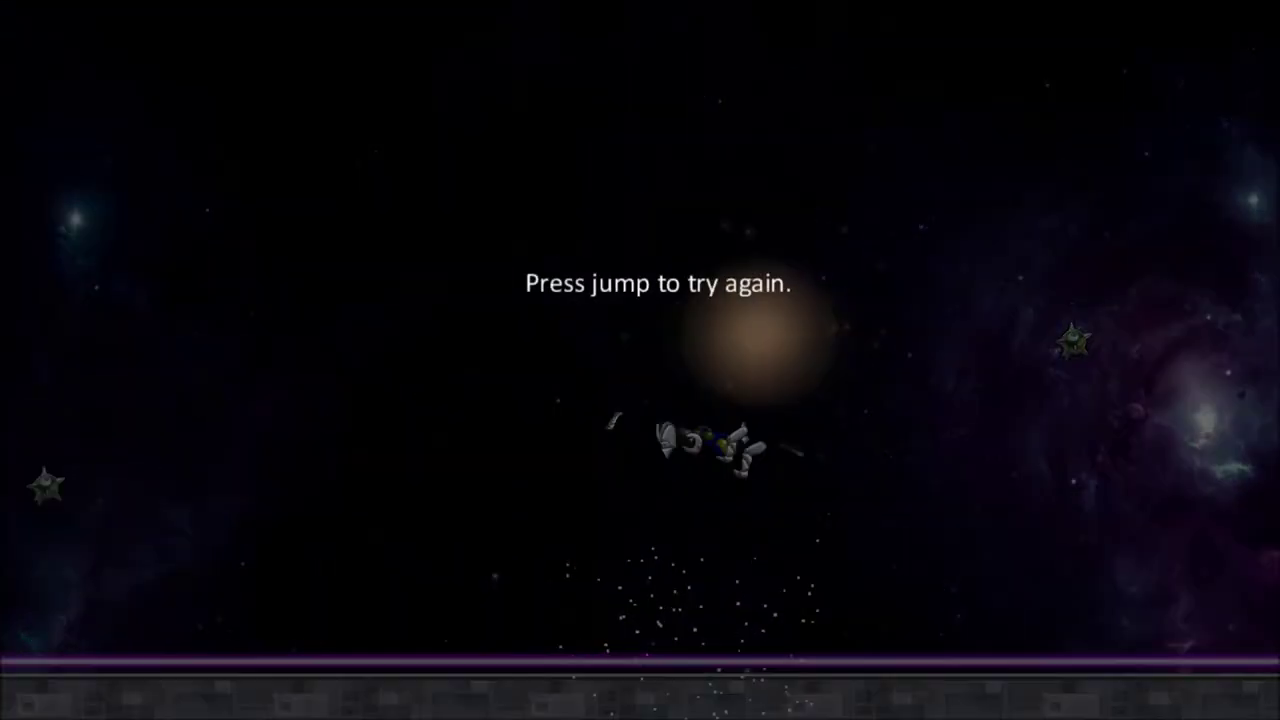
key("space")
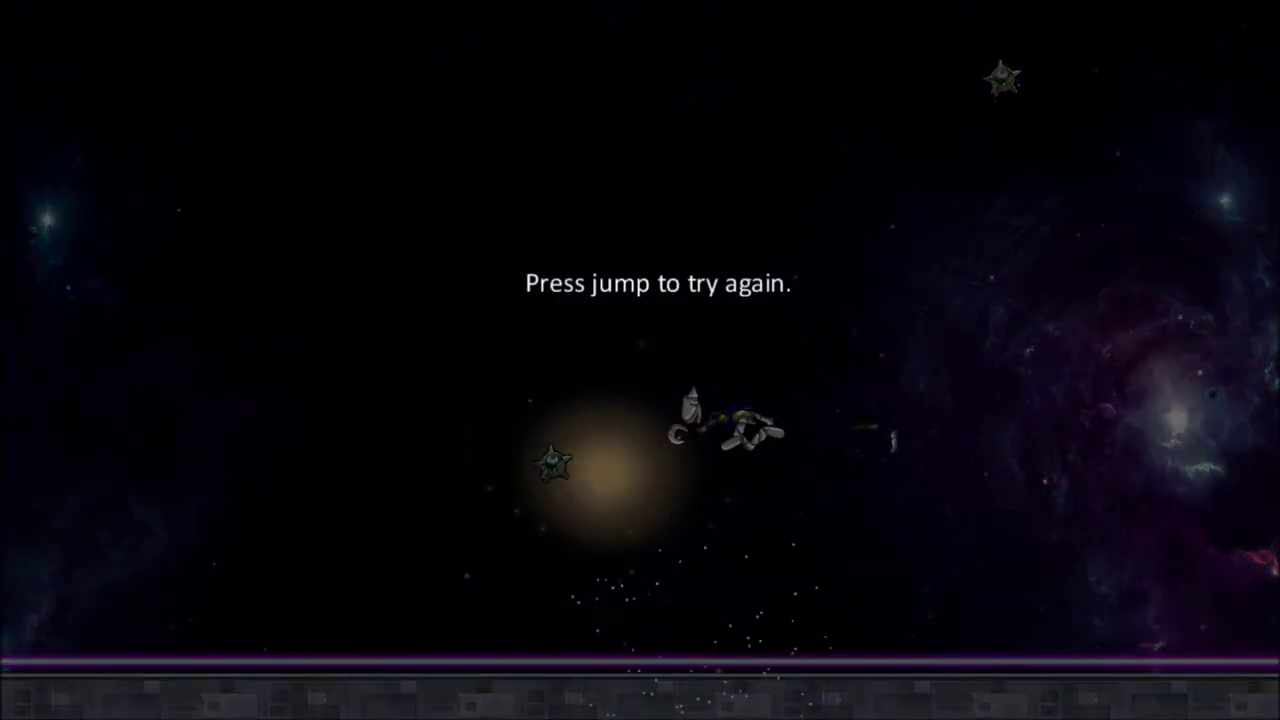
key("space")
key("space")
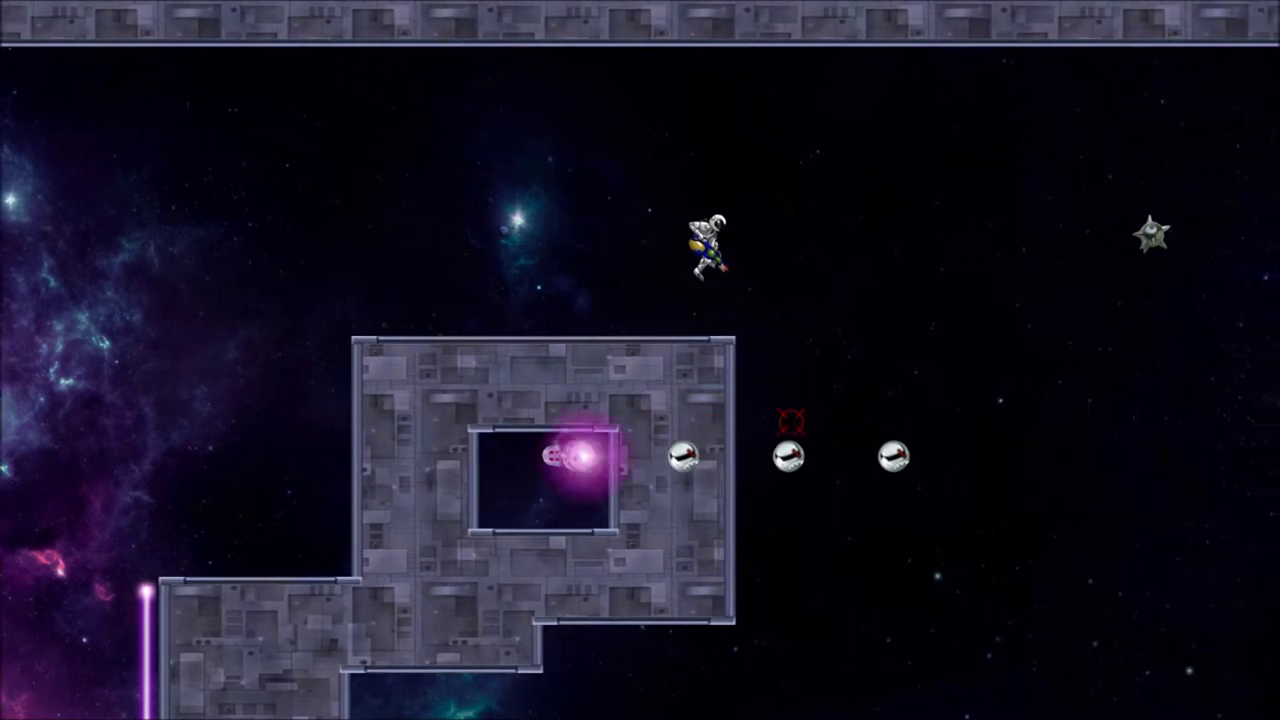
key("space")
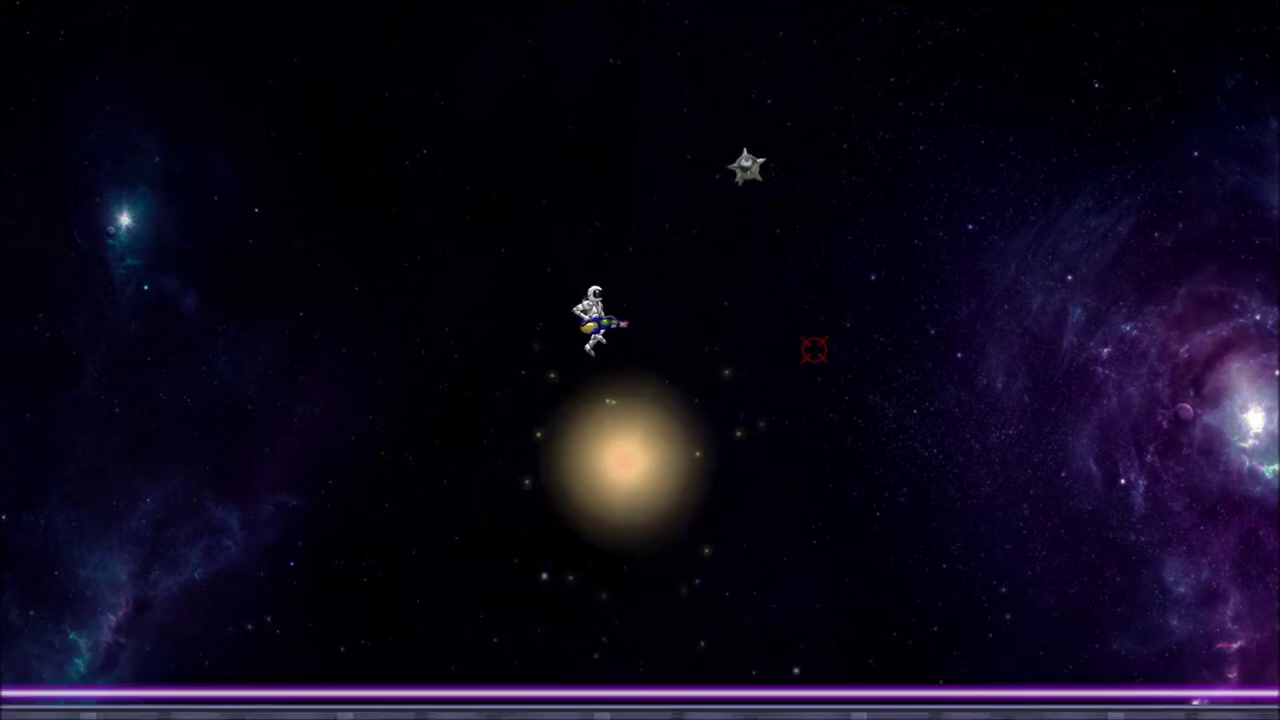
Jump off the metal block, steer right past the mines, and drop toward the floor
key("d")
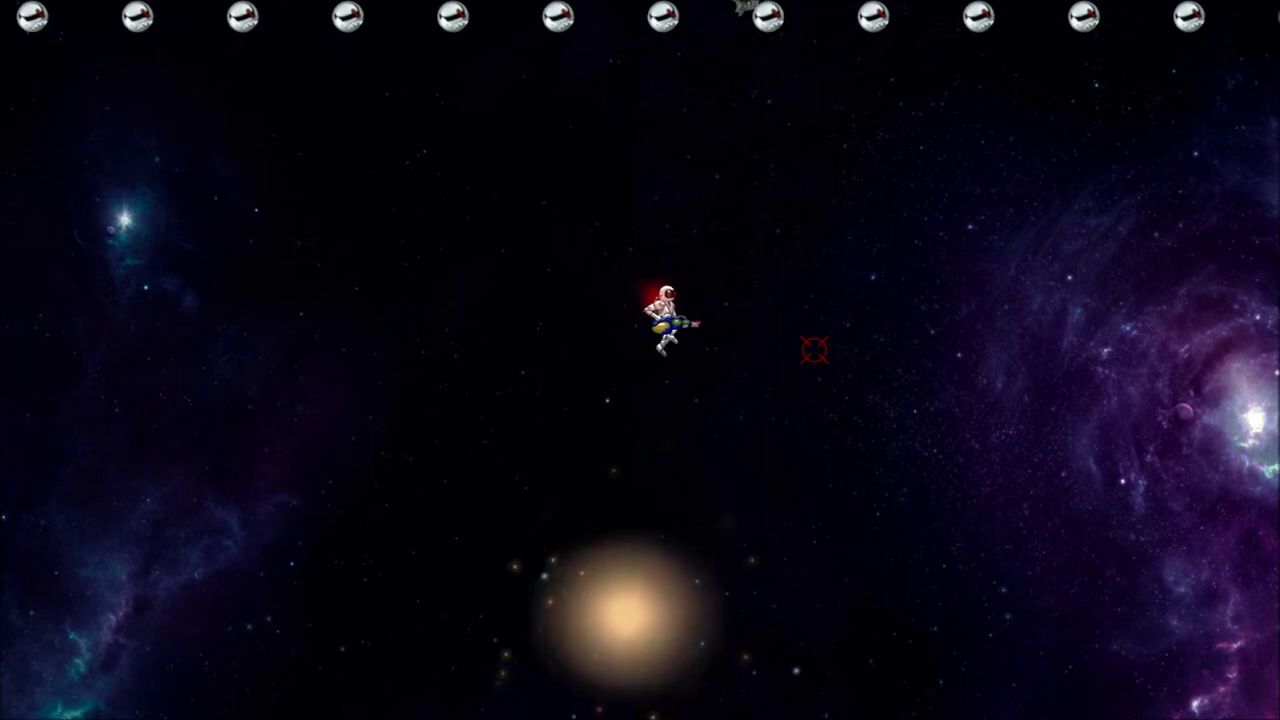
key("d")
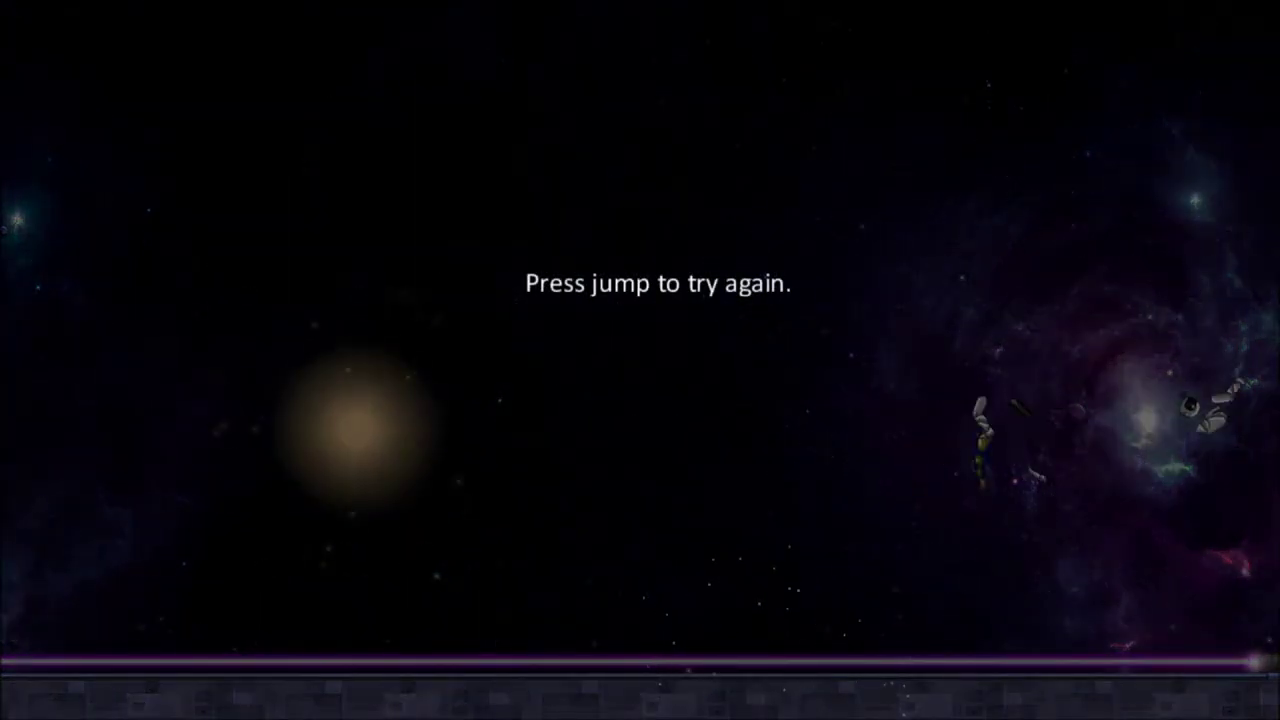
Respawn and jump off the edge of the metal block toward the mines
key("space")
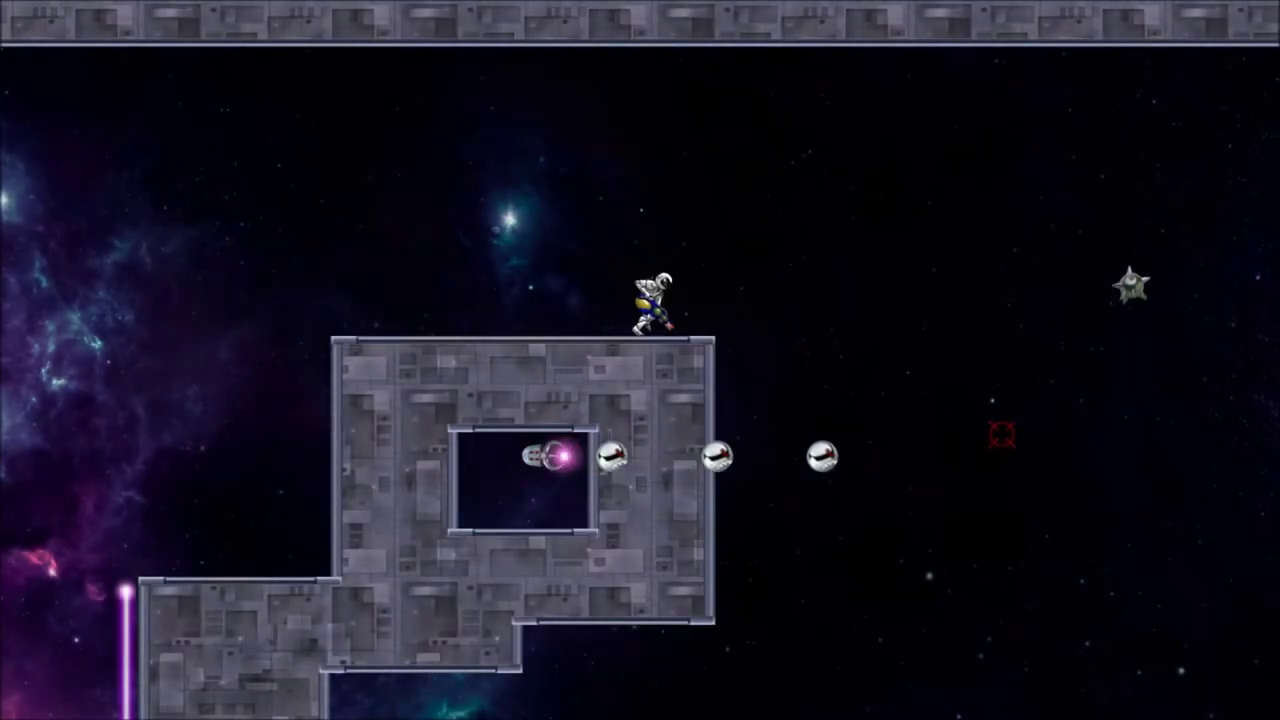
key("d")
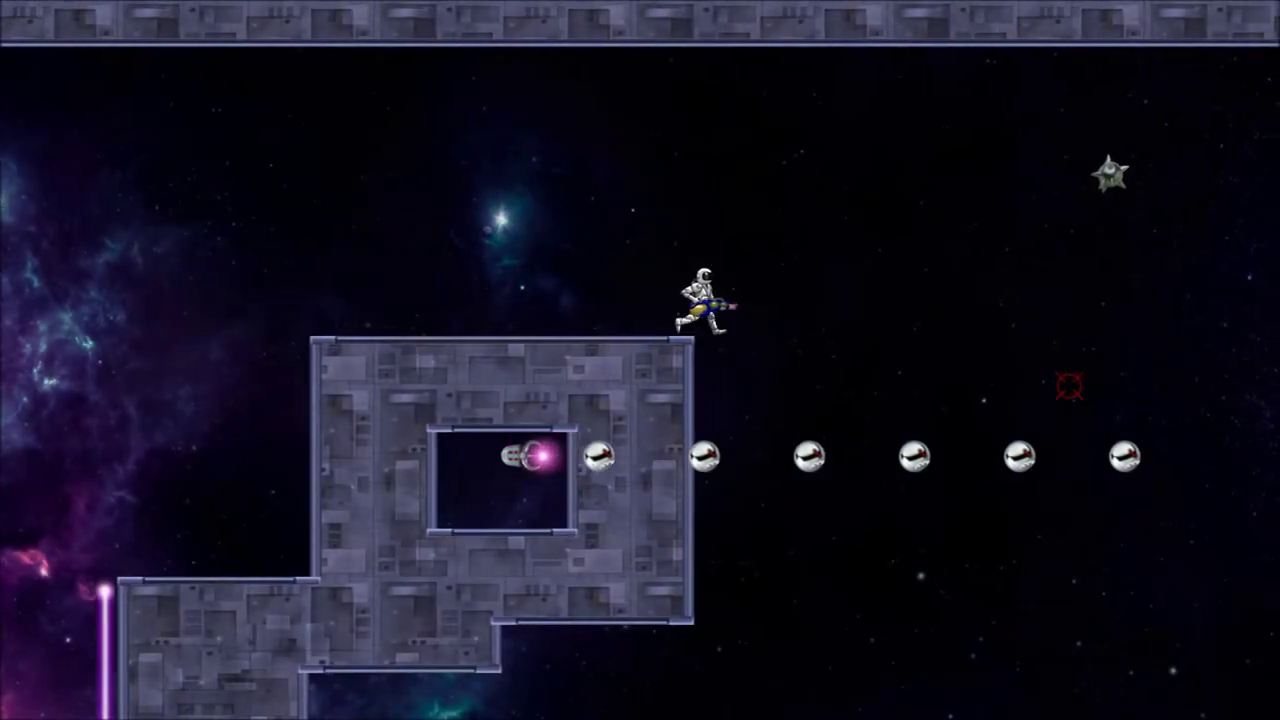
key("space")
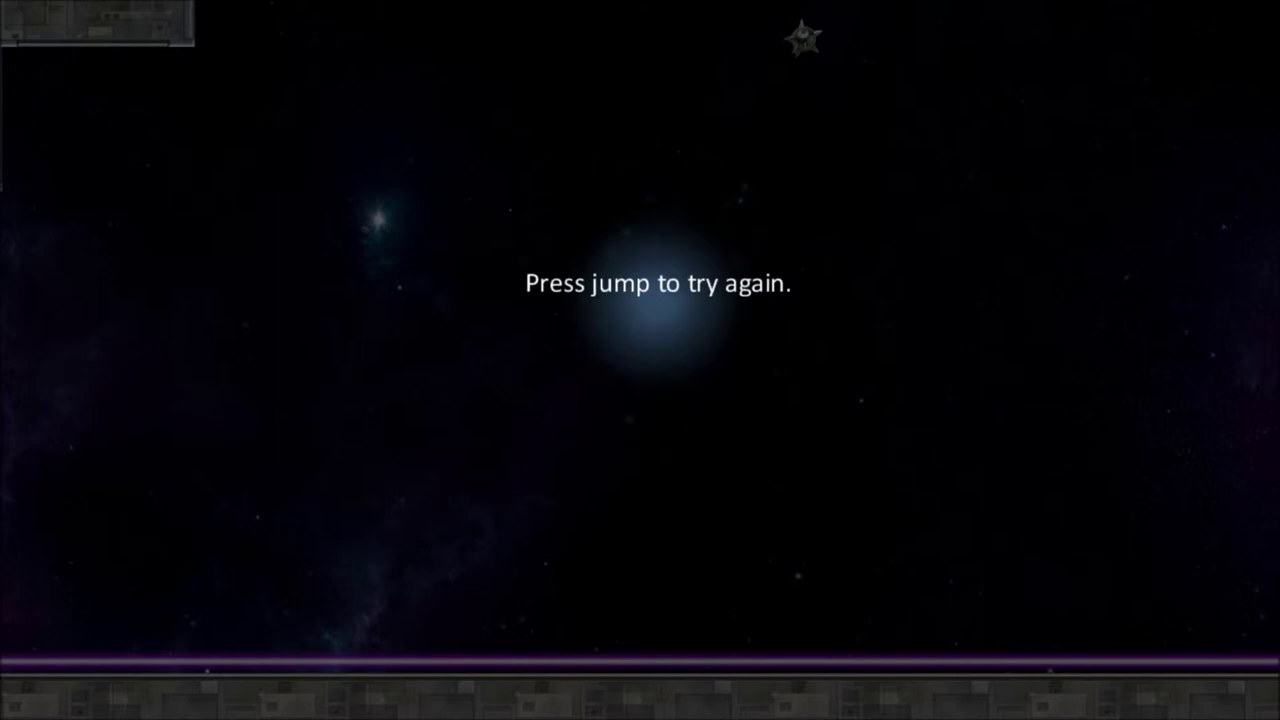
Retry, jetting up and right across the gap until killed, then respawn
key("space")
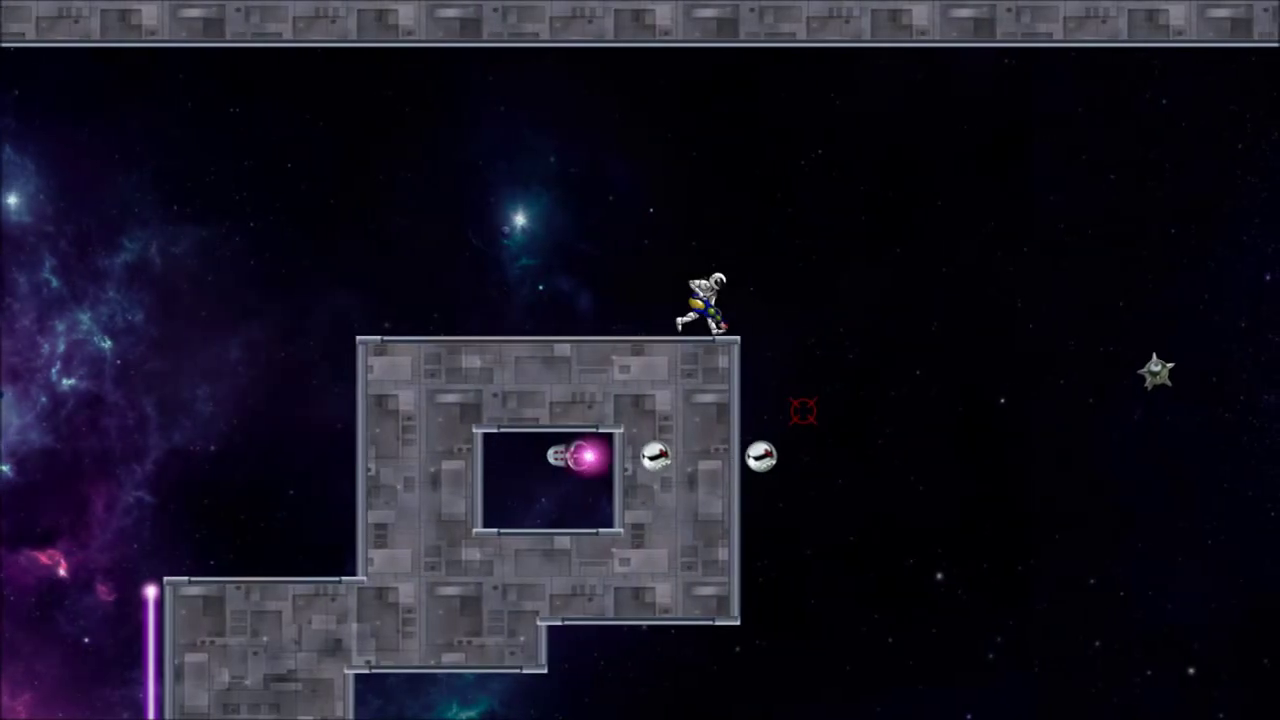
key("Right")
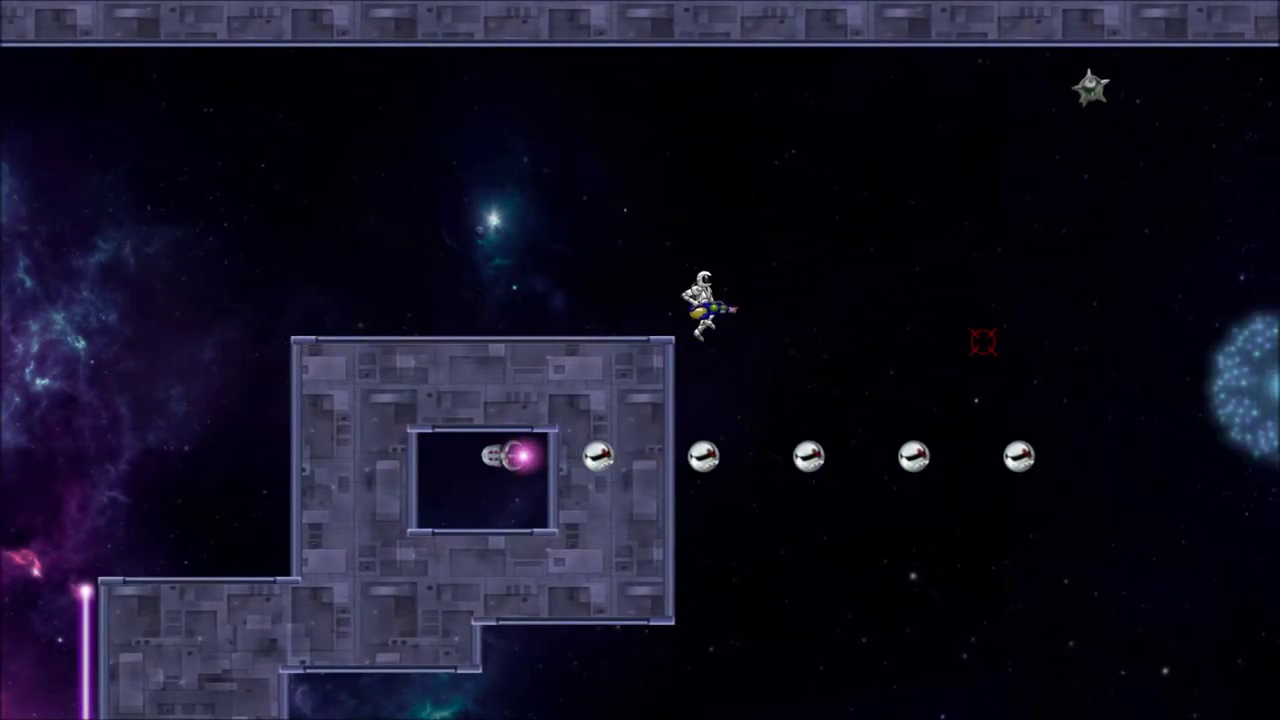
key("space")
key("Right")
key("space")
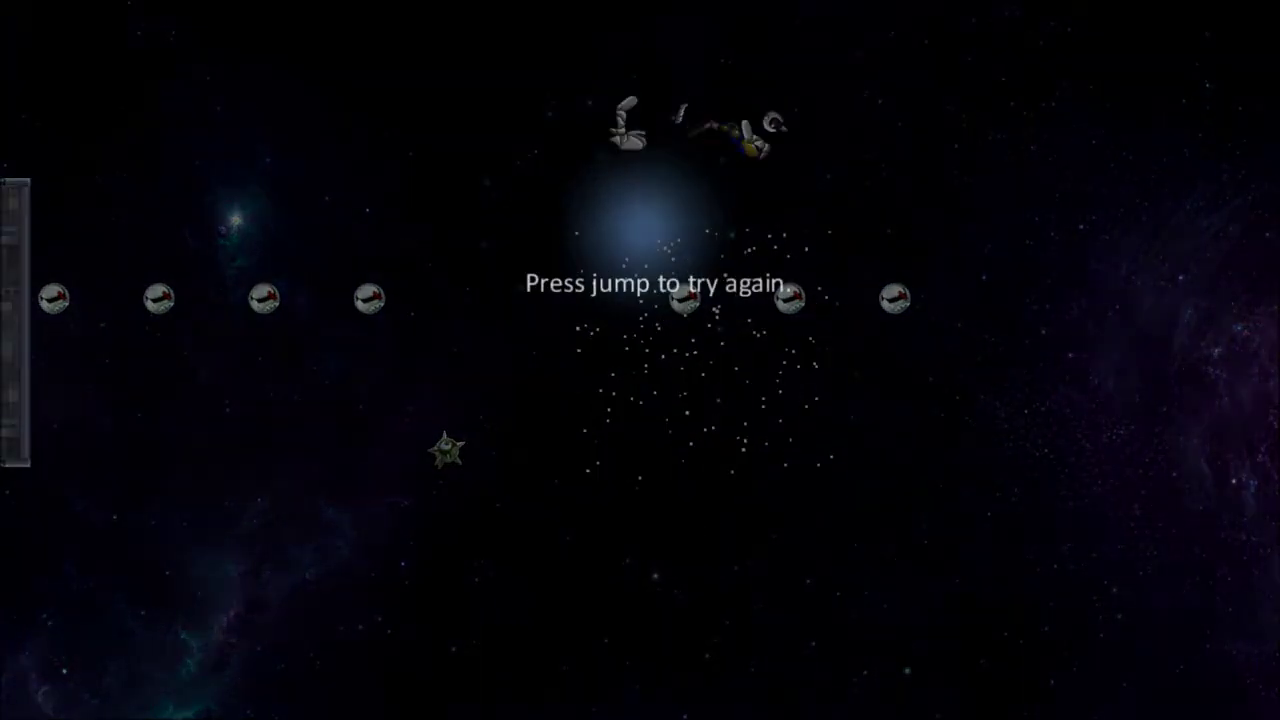
key("space")
Walk right to the block edge and drop toward the row of mines
key("Right")
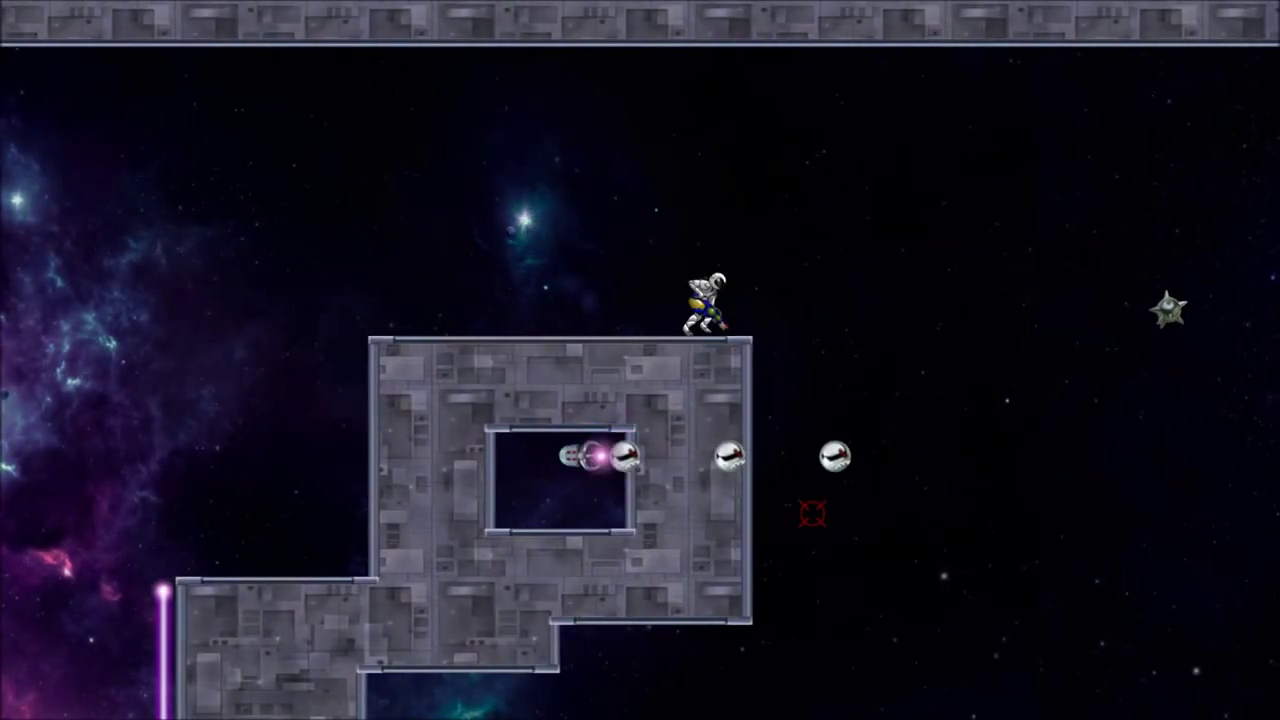
key("Right")
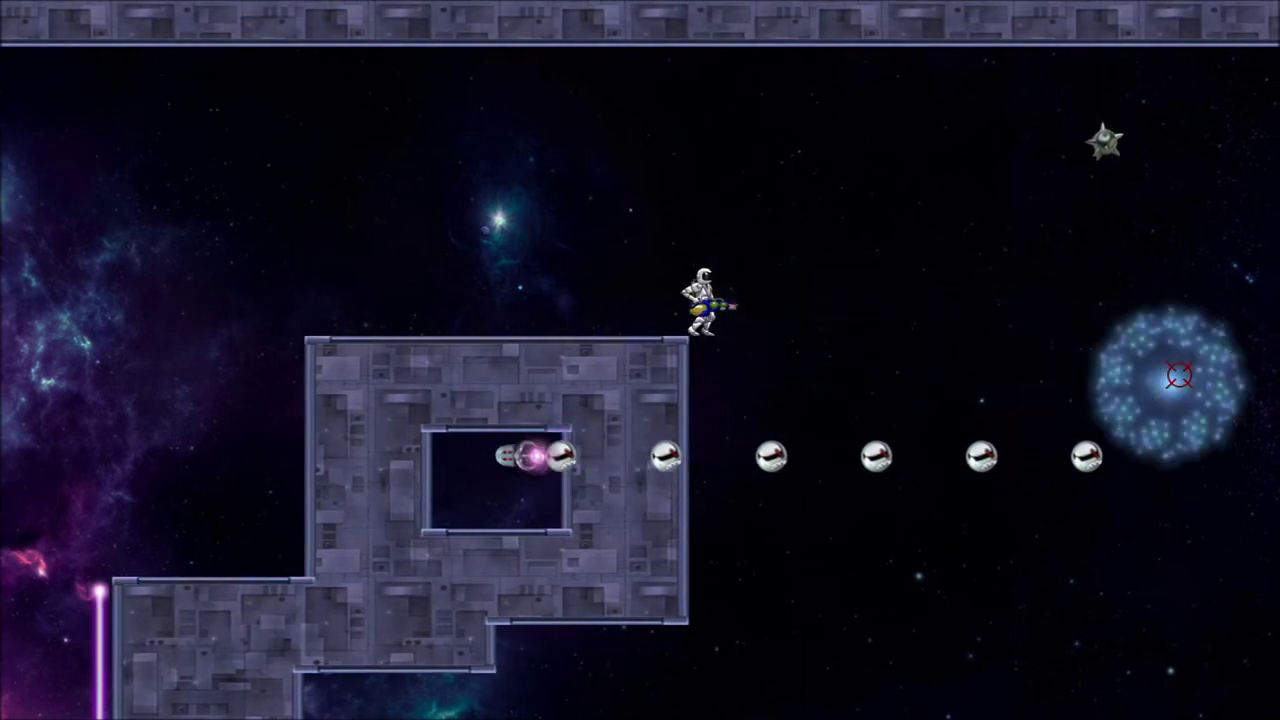
key("Right")
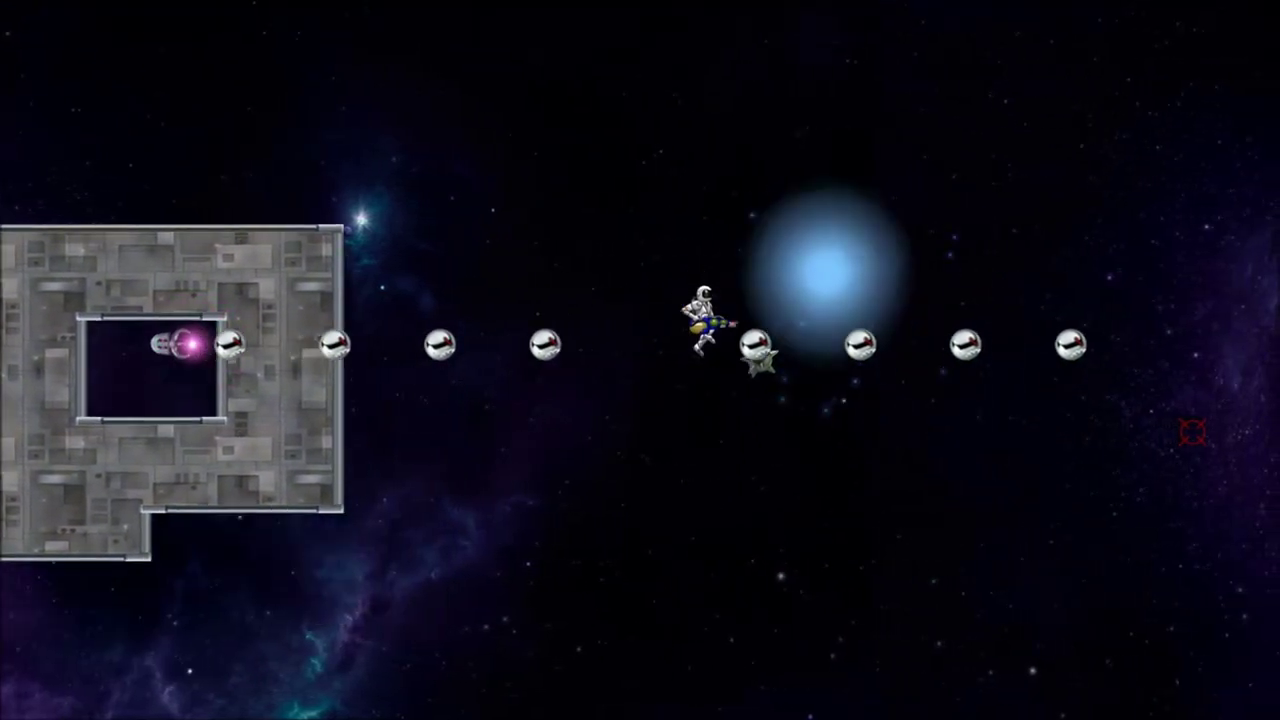
Respawn twice, leaping right and drifting down while firing at the mines until killed
key("space")
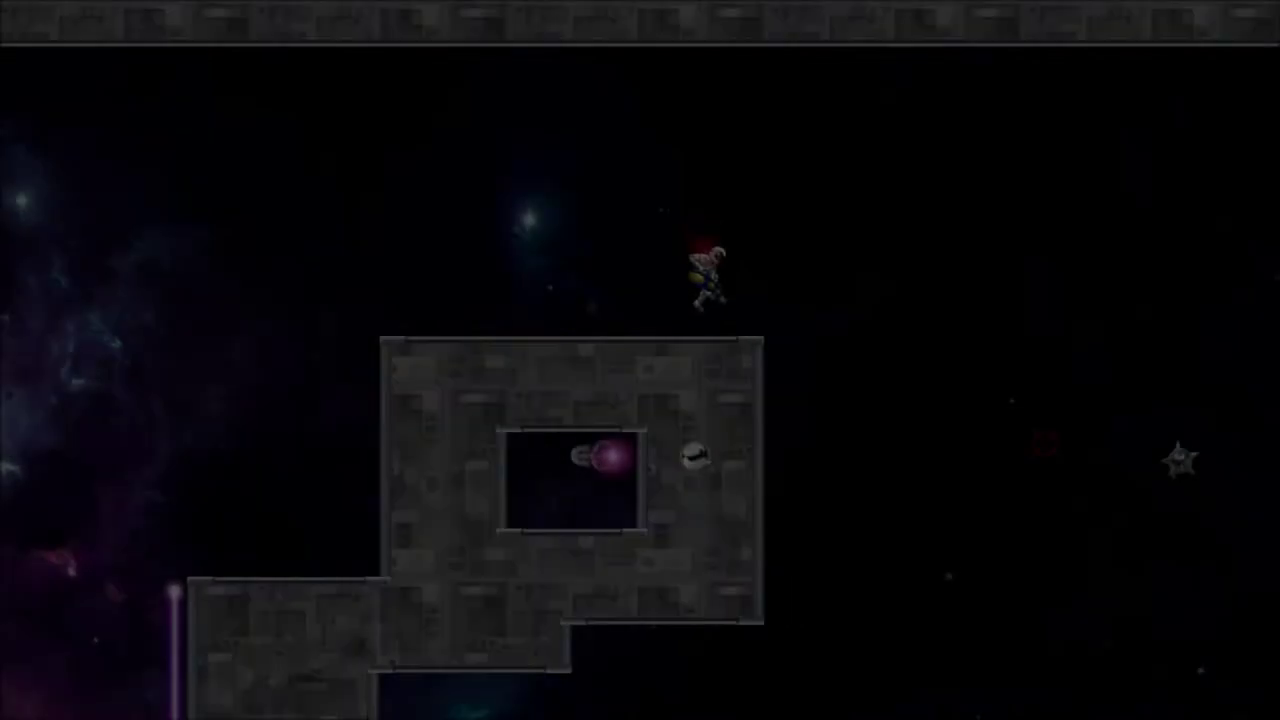
key("Right")
key("Right")
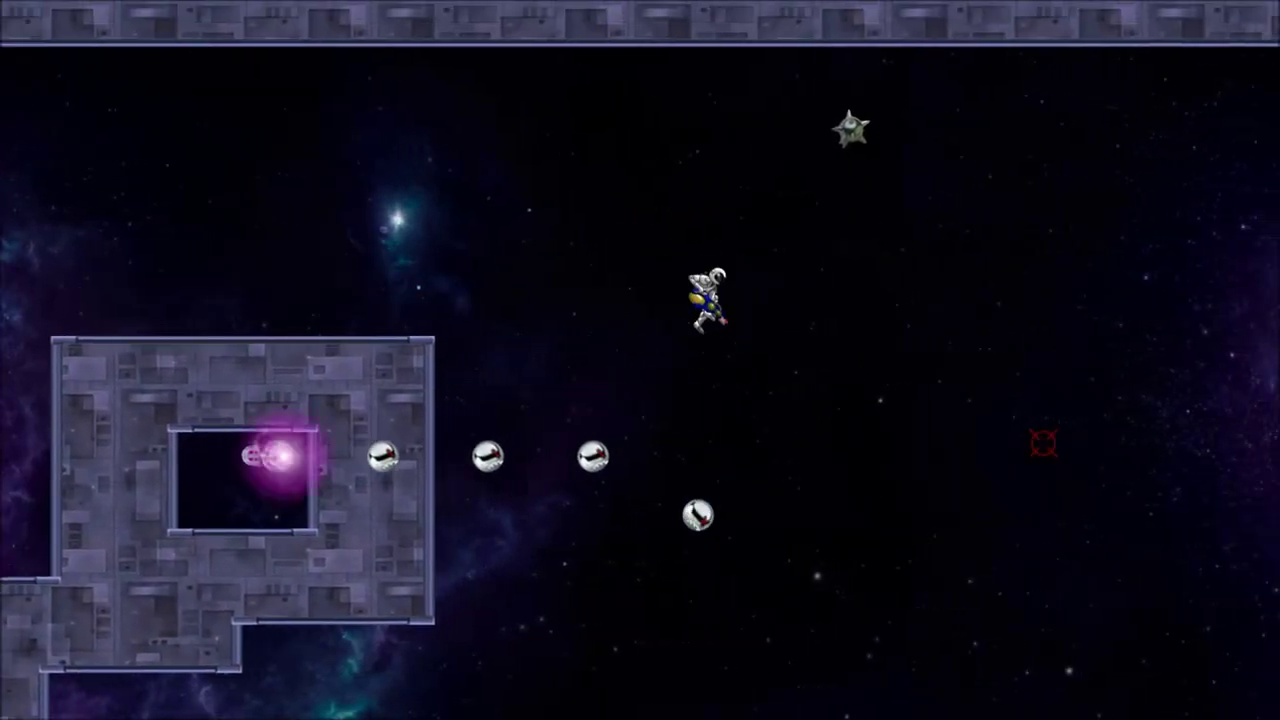
key("Right")
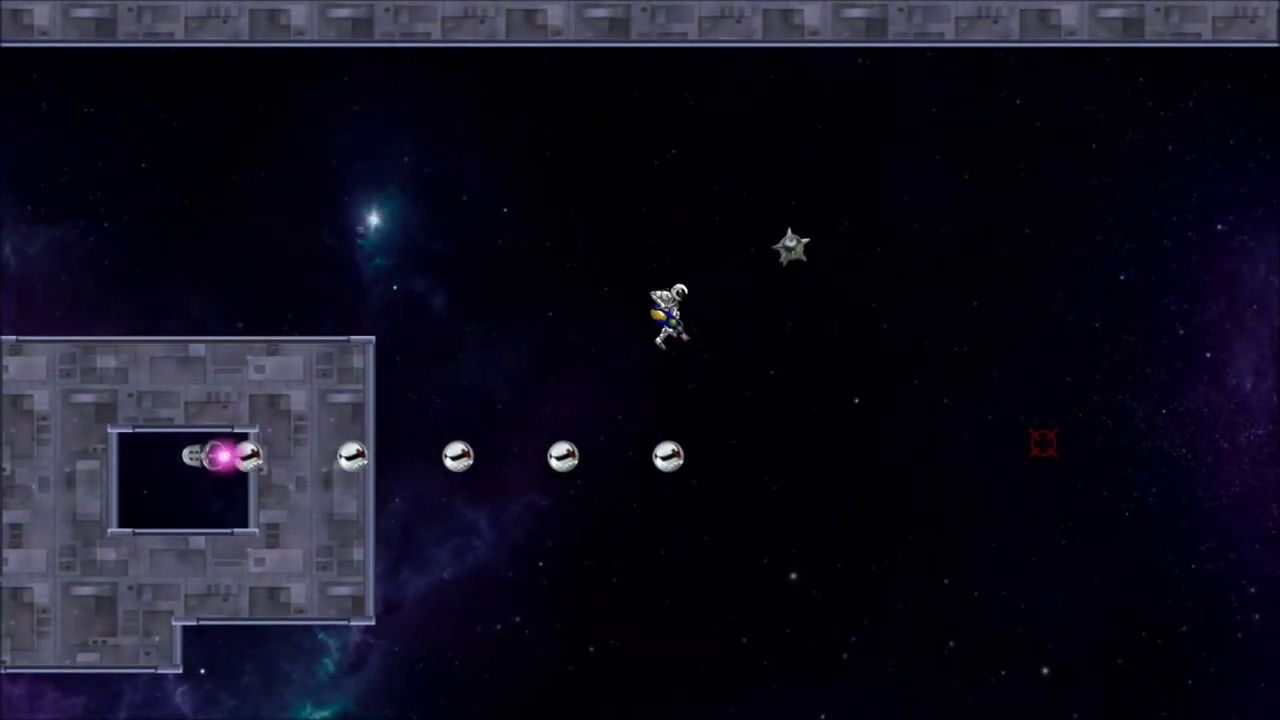
key("Right")
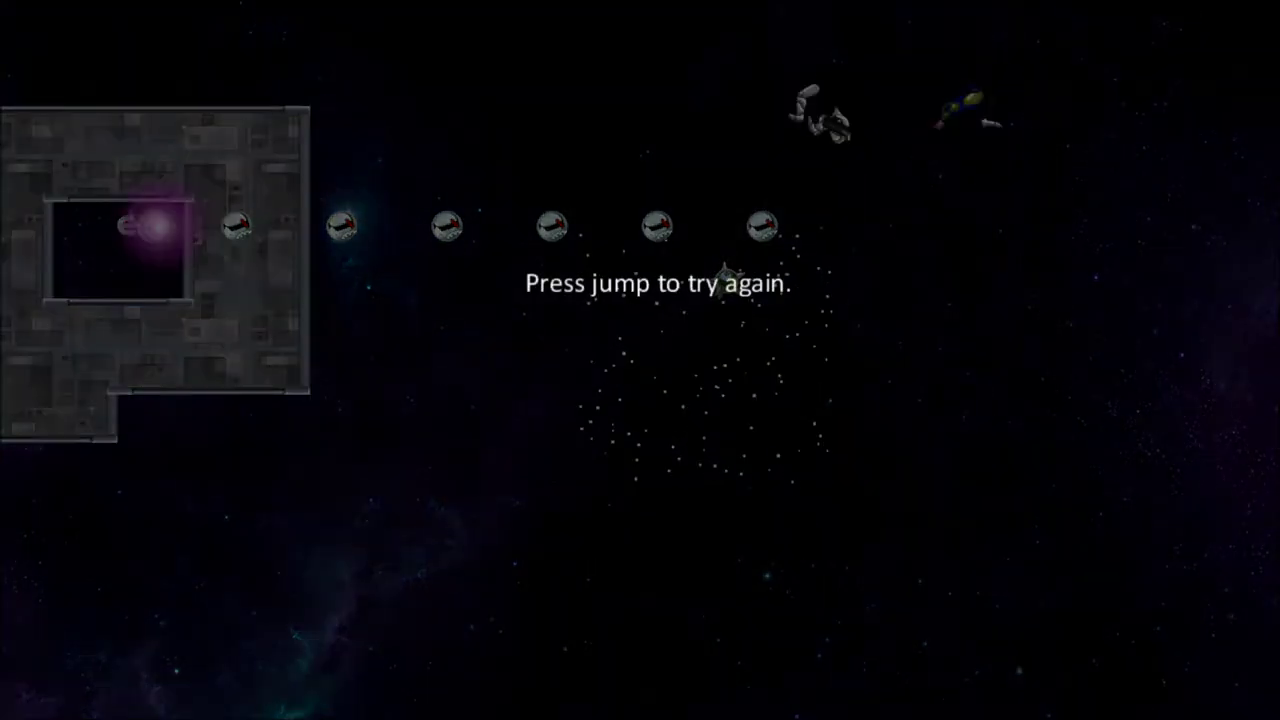
key("space")
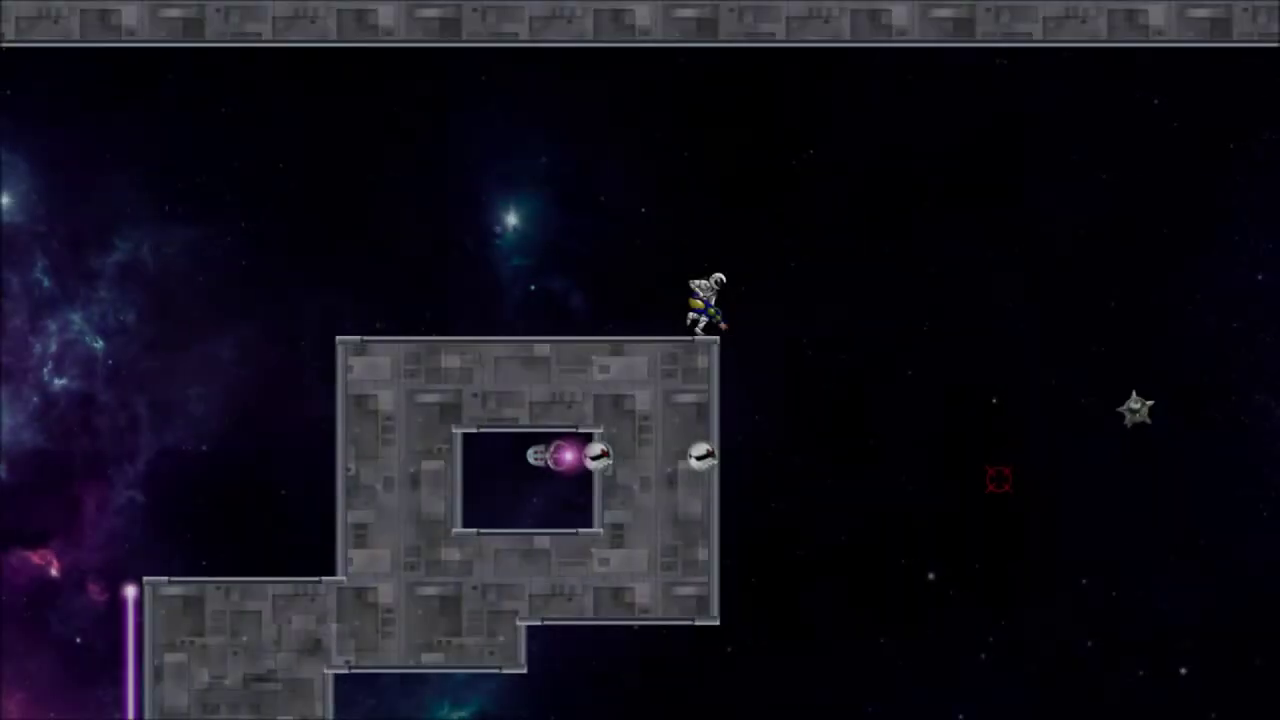
key("Right")
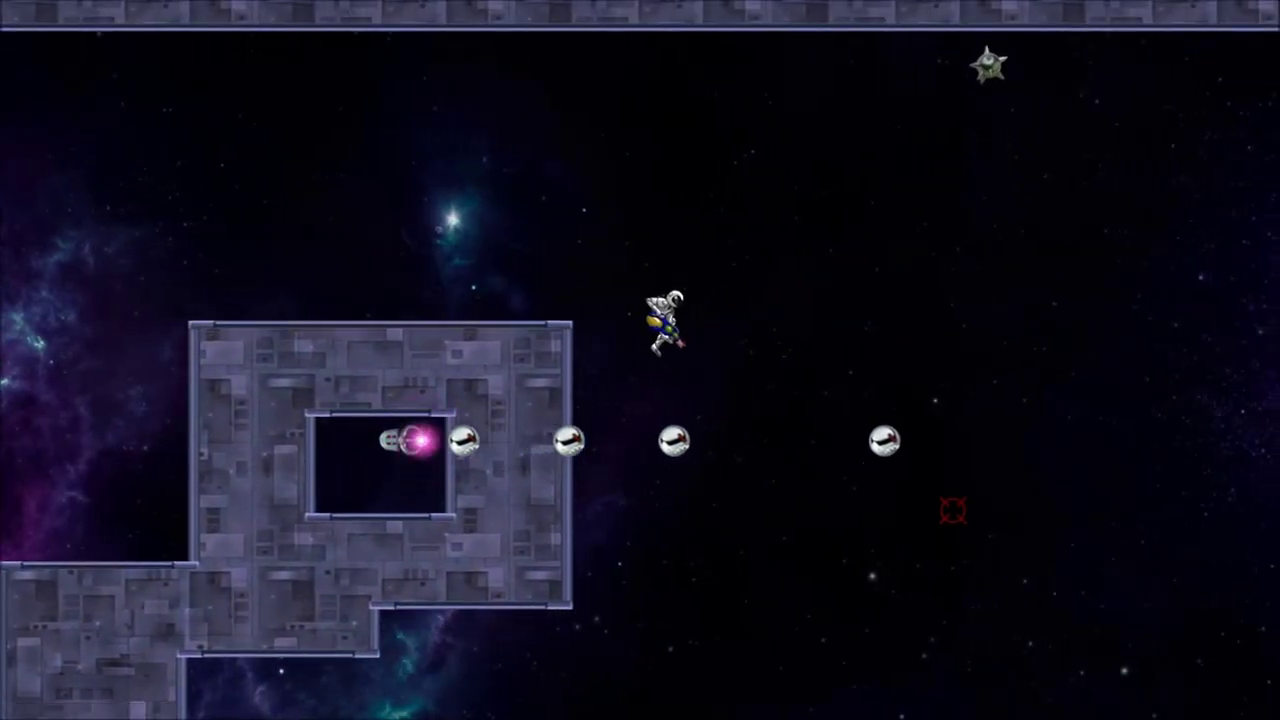
key("Down")
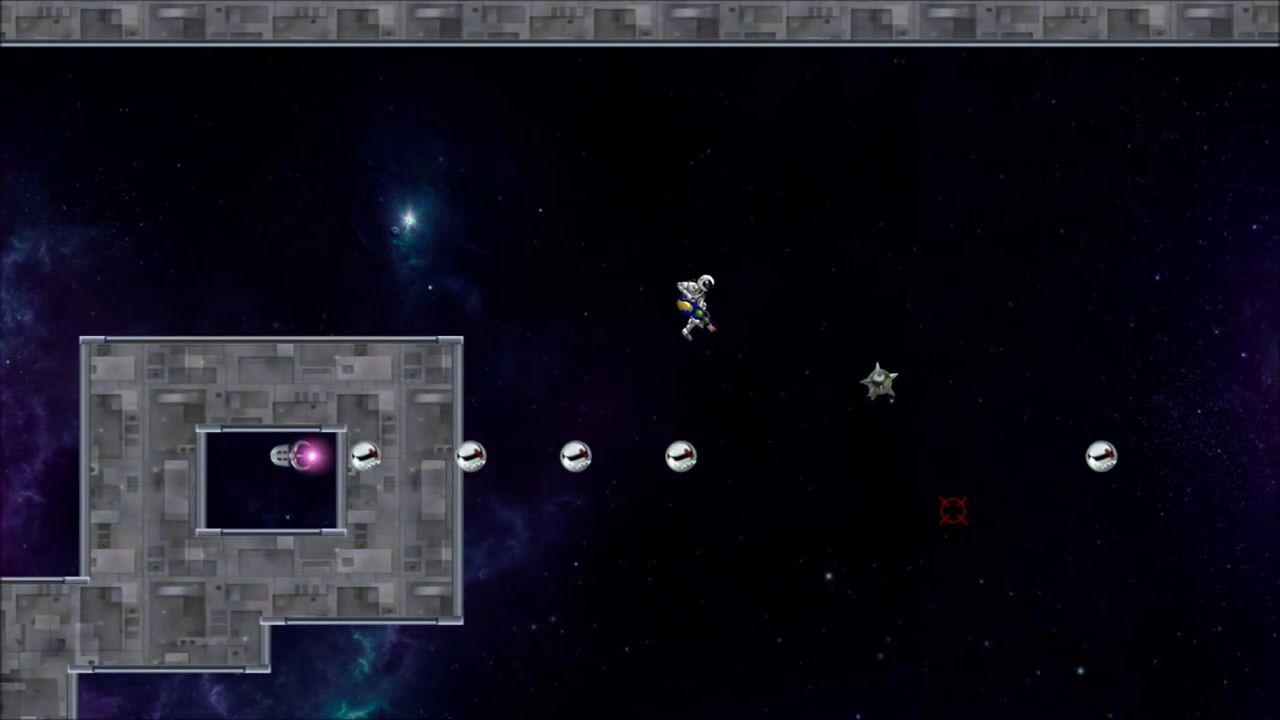
left_click(933, 515)
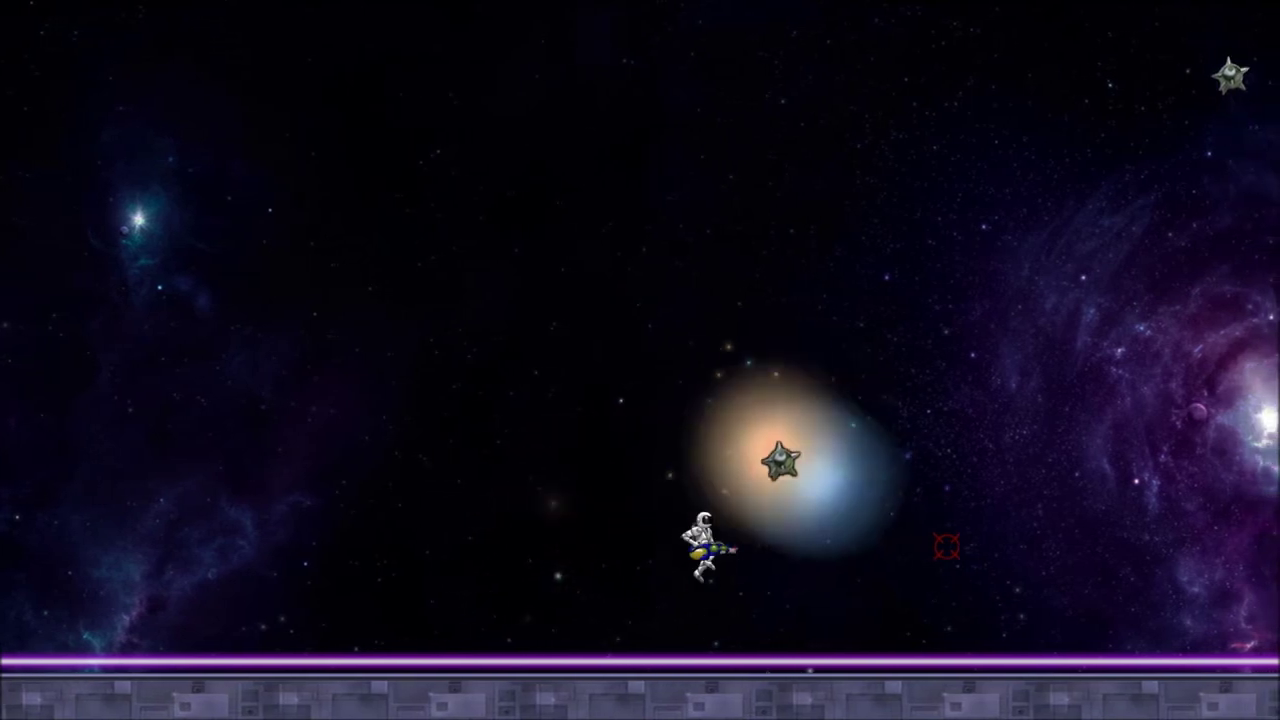
key("space")
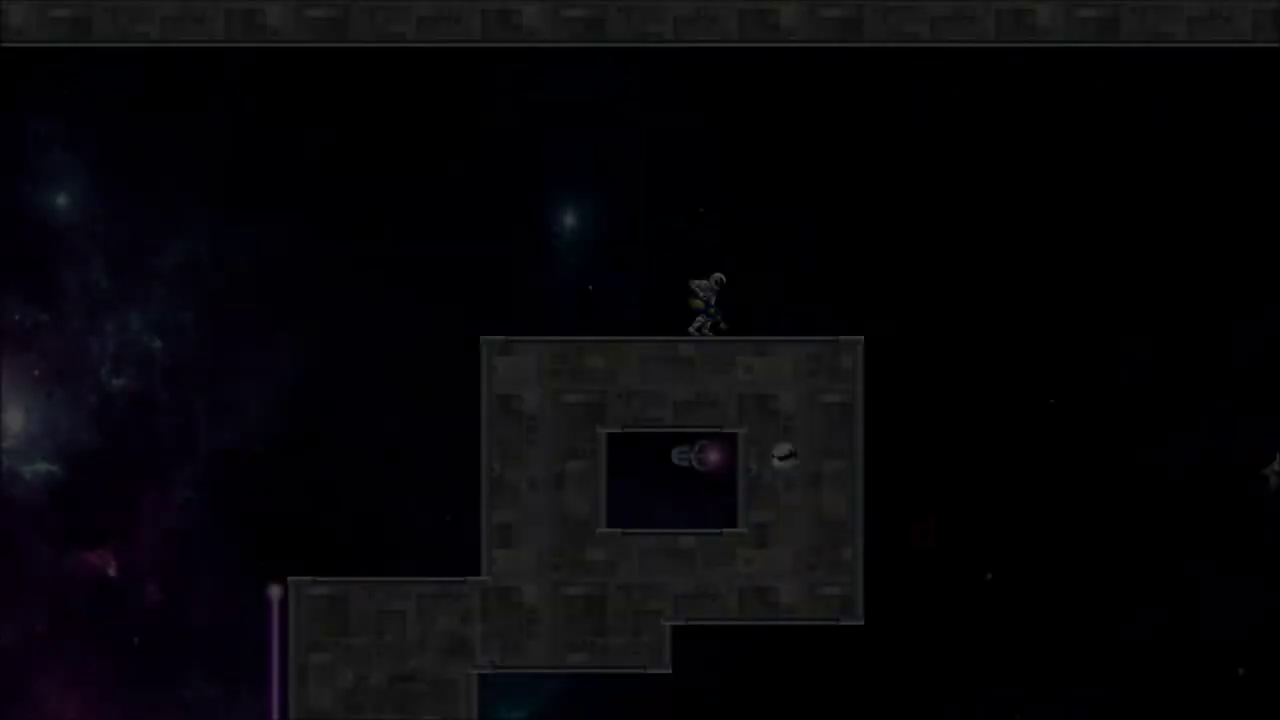
Fly right and down past the orbs, shoot the approaching mine, then respawn and fly right
key("space")
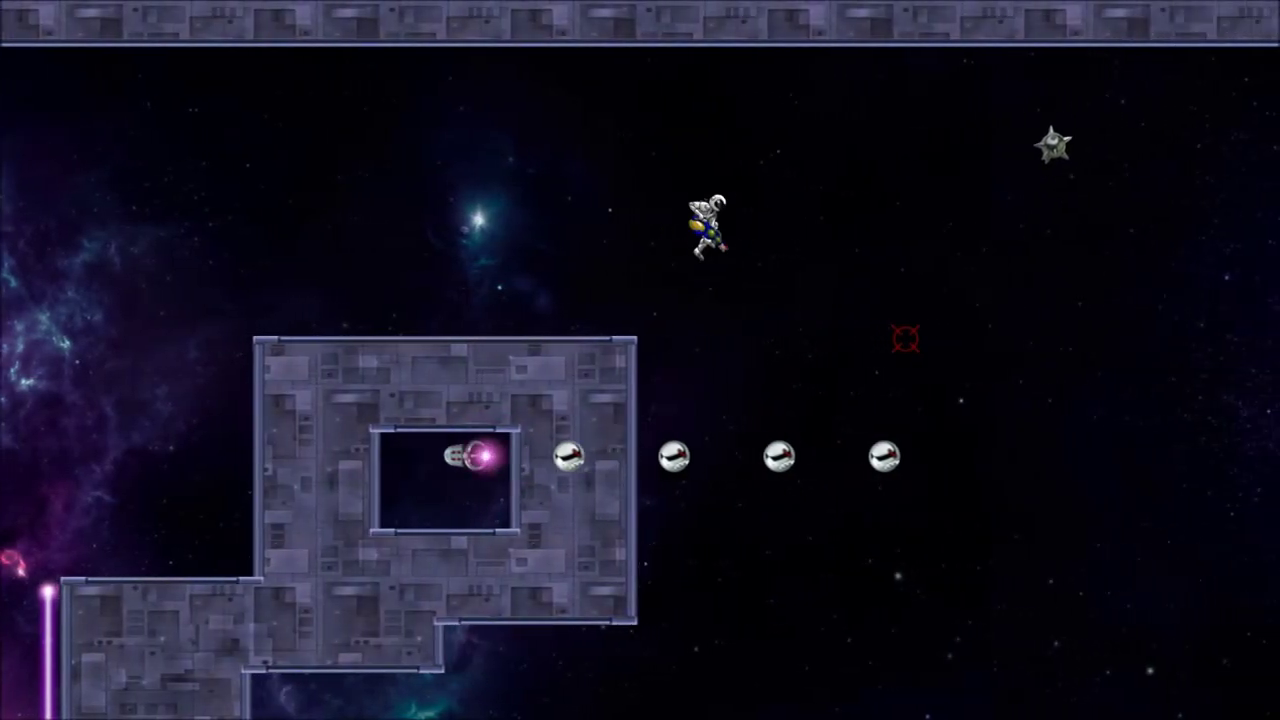
key("d")
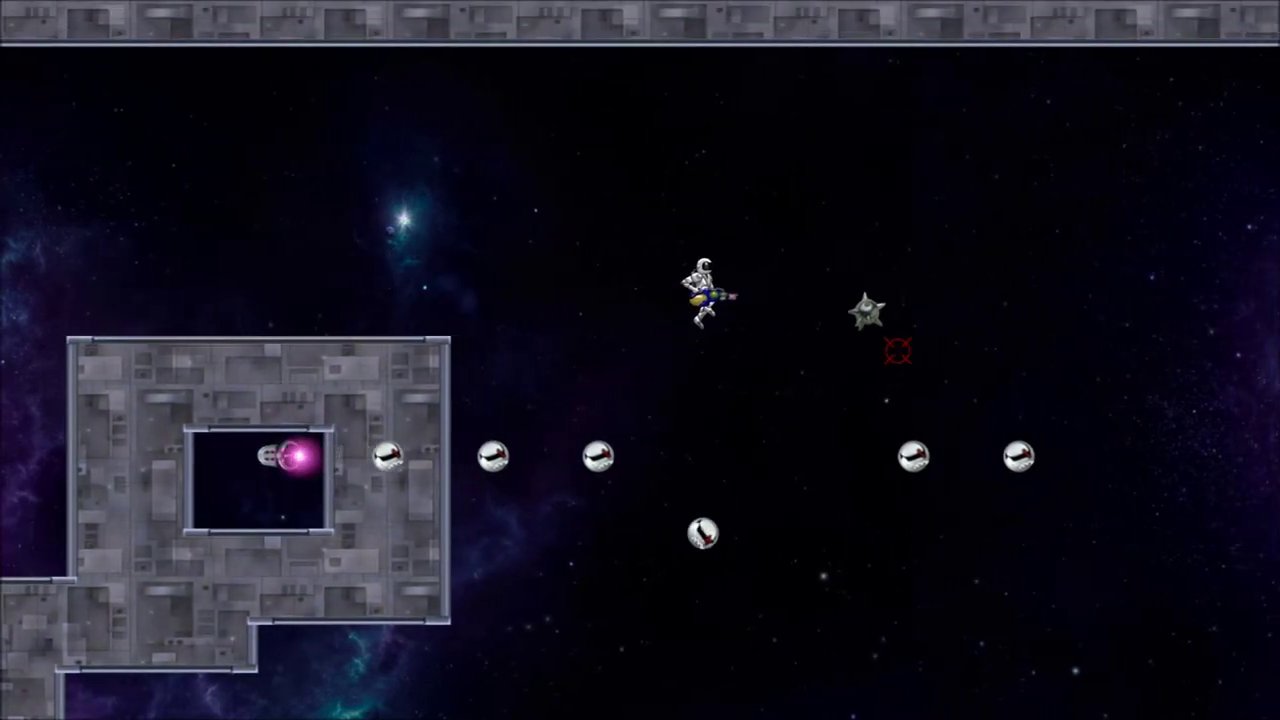
key("d")
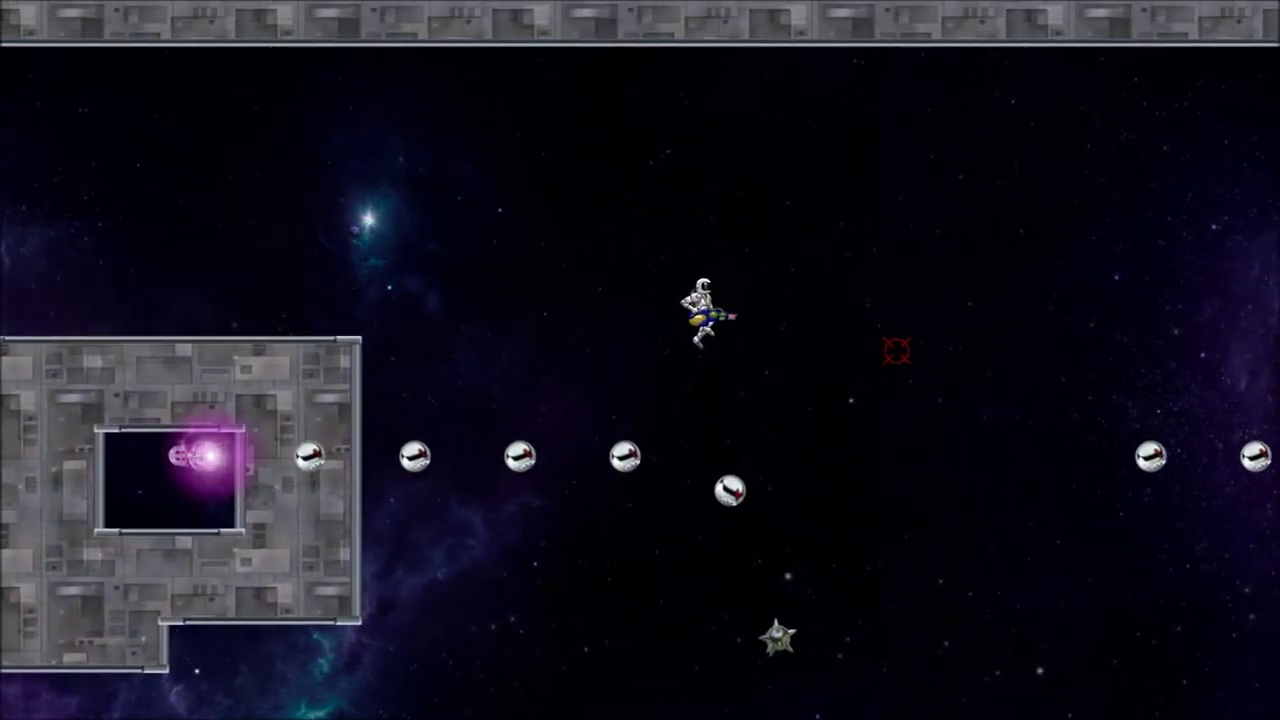
key("s")
key("s")
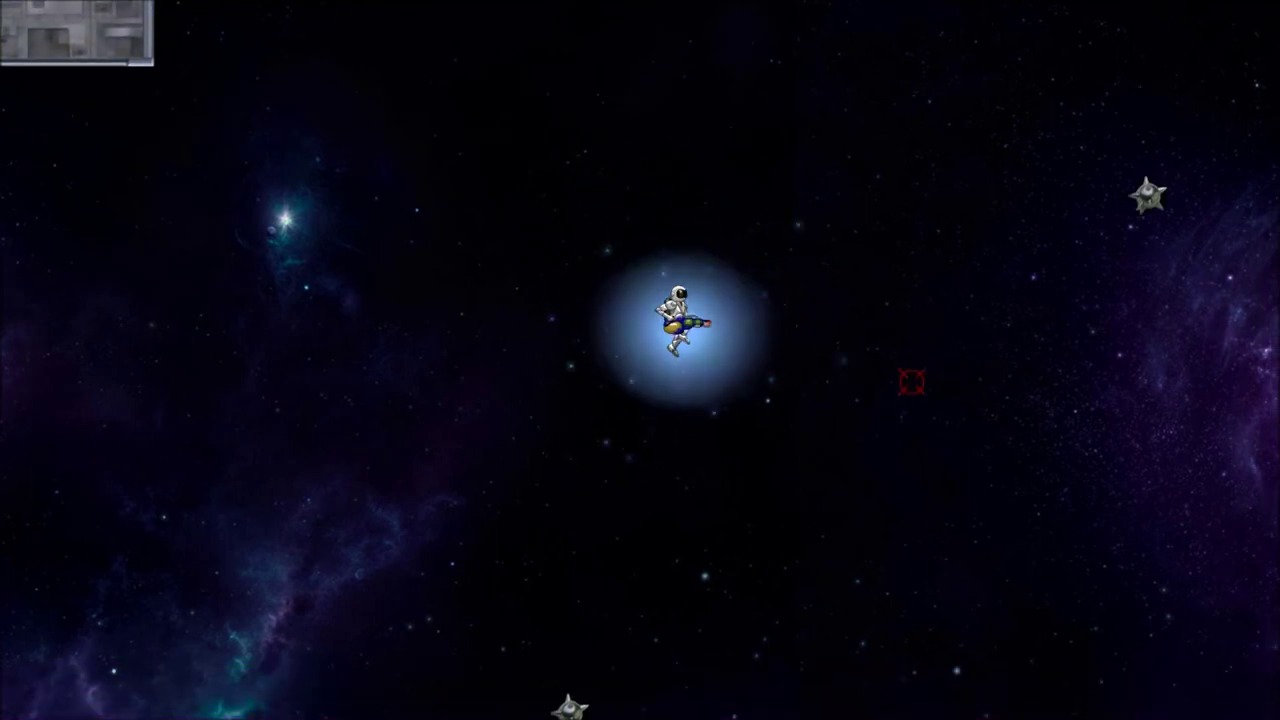
left_click(911, 381)
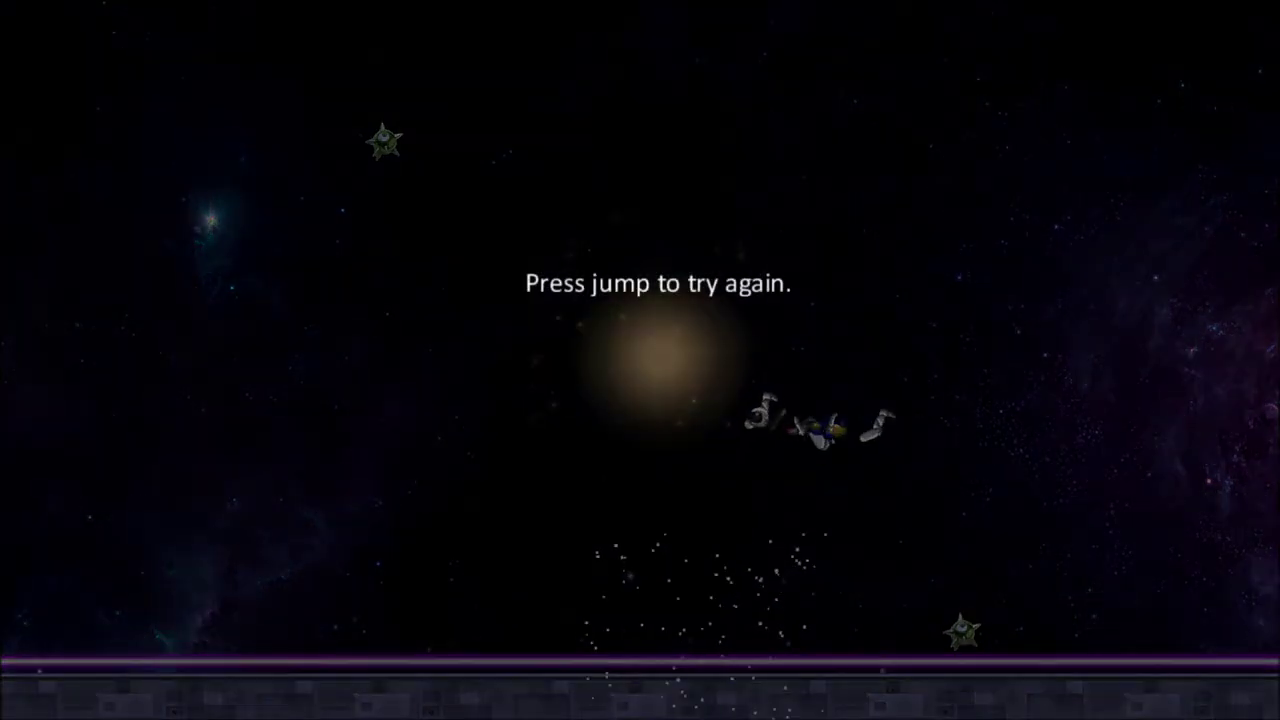
key("space")
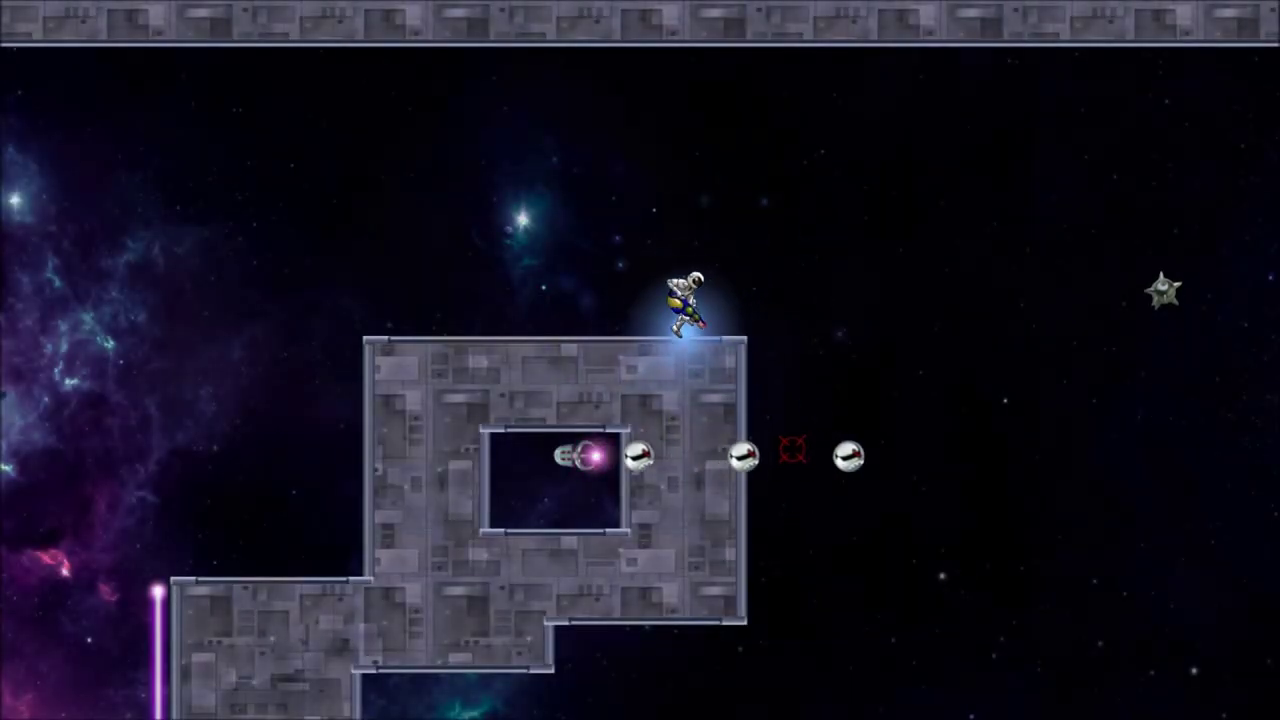
key("d")
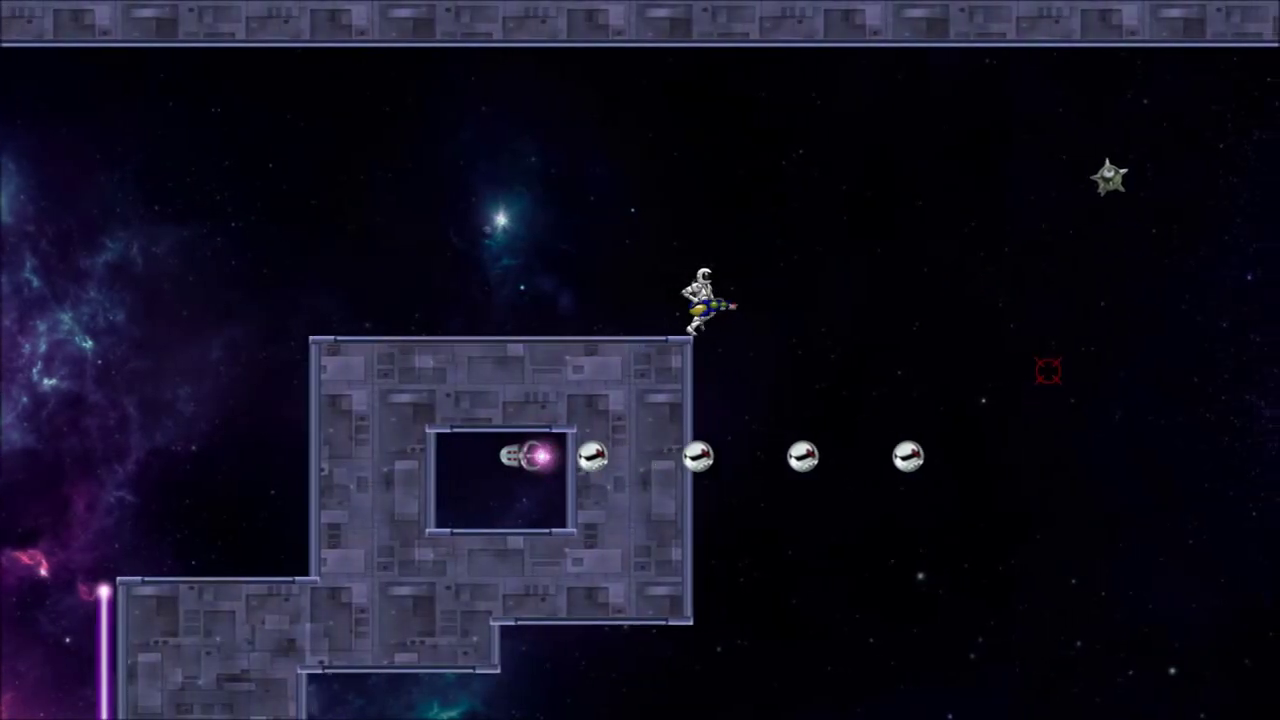
Jet right over the orbs, shoot the lower-right spiked mine, and drift down onto the floor
key("space")
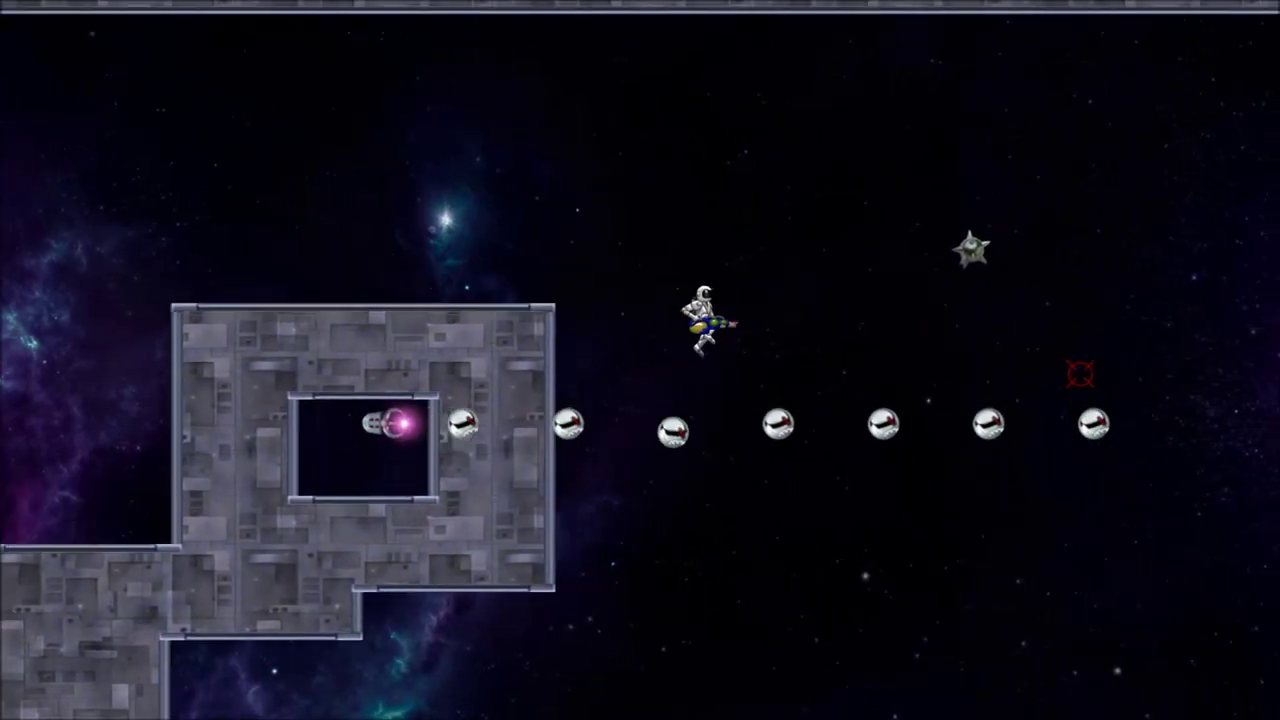
key("space")
key("d")
key("space")
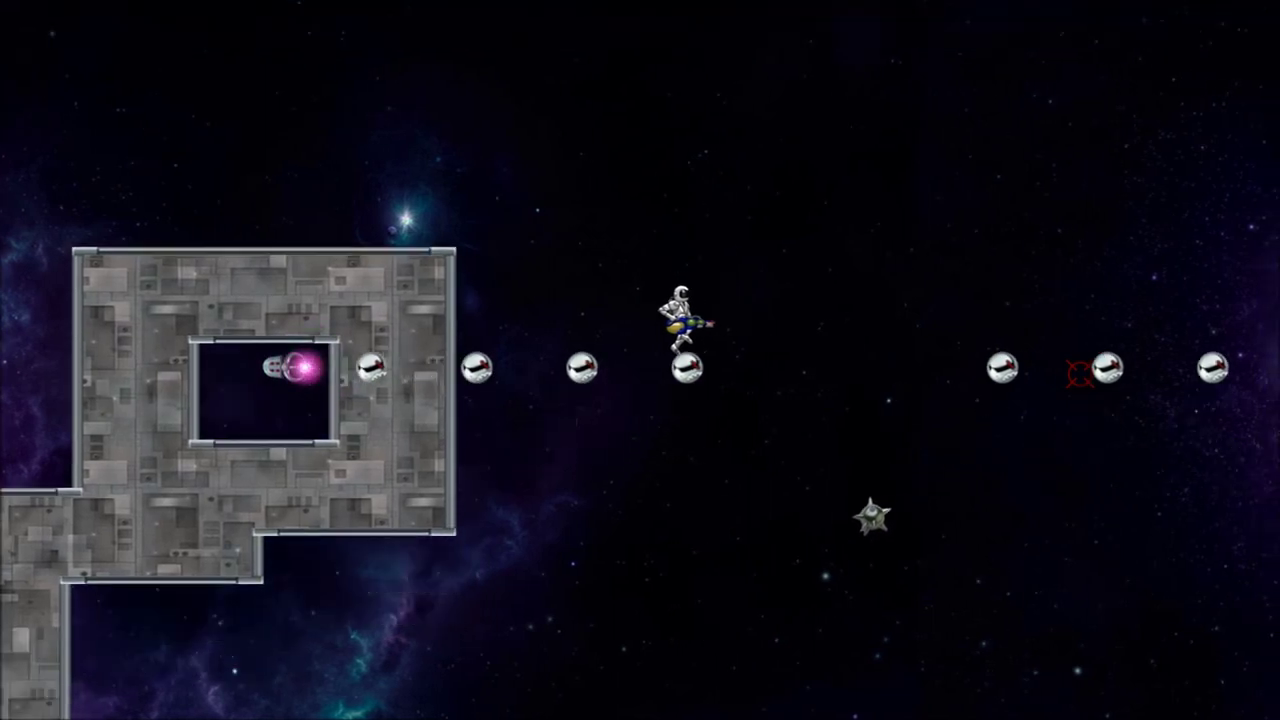
key("space")
key("d")
key("space")
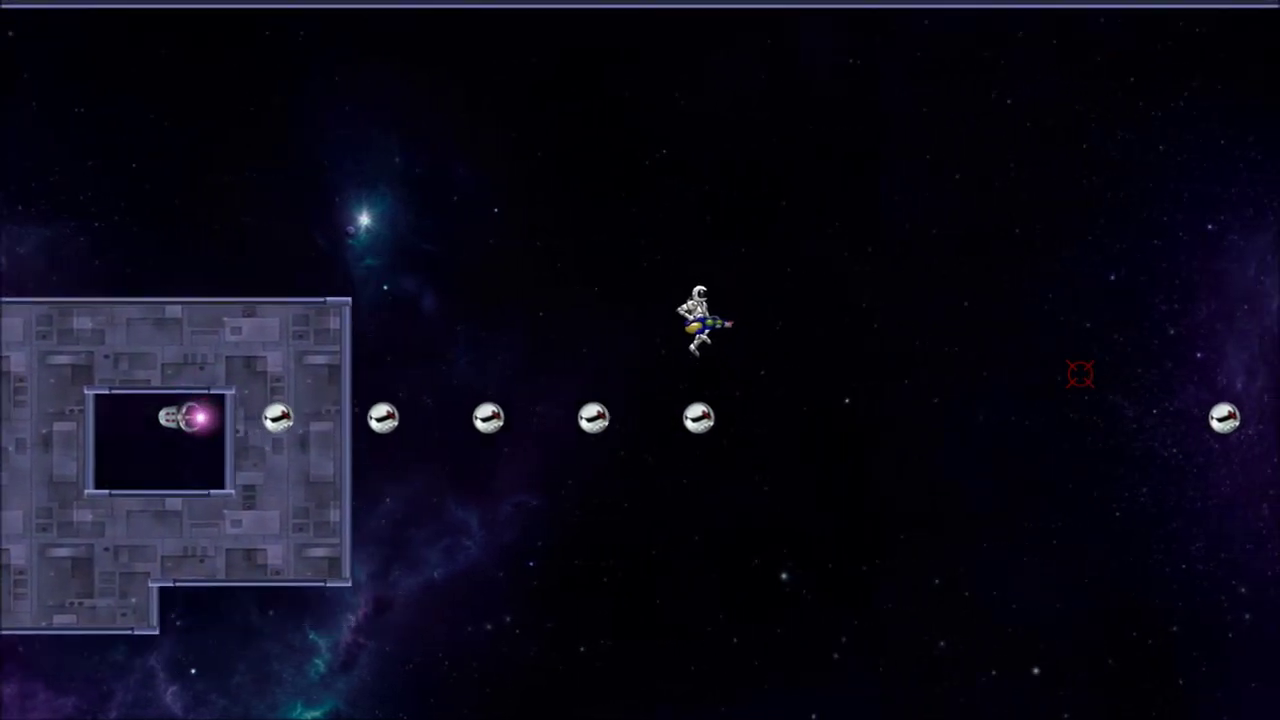
key("d")
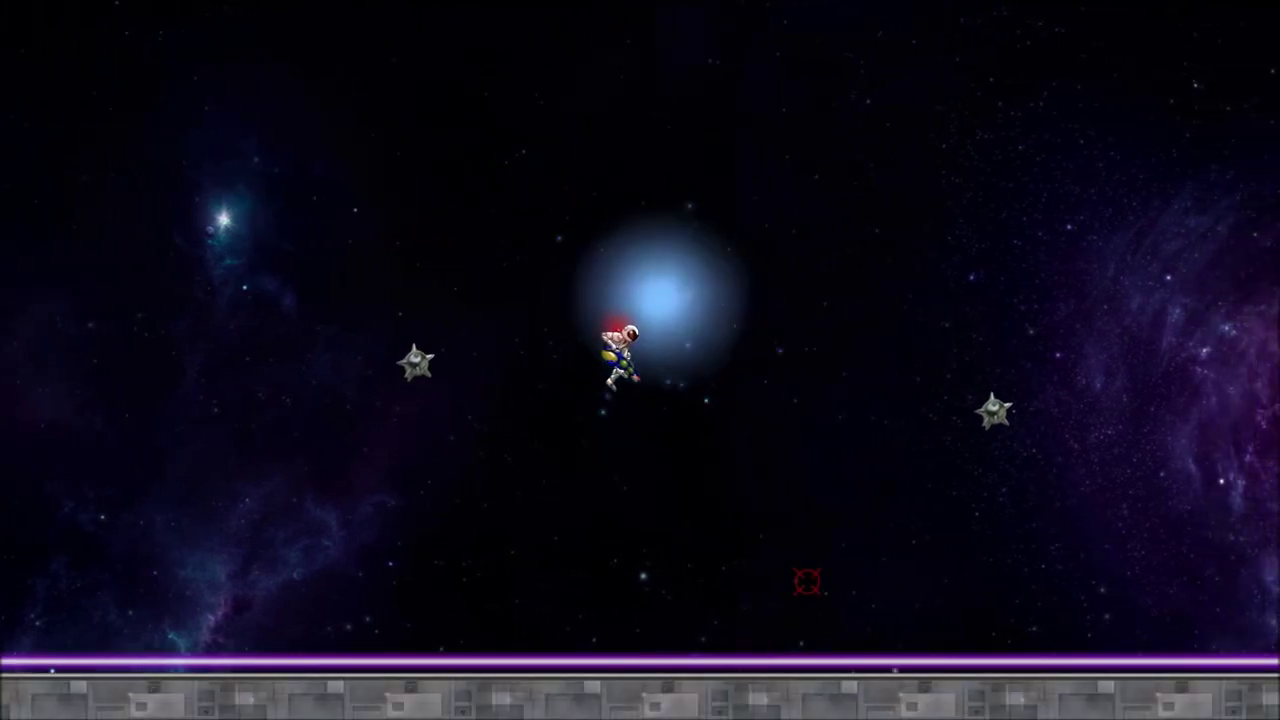
left_click(905, 505)
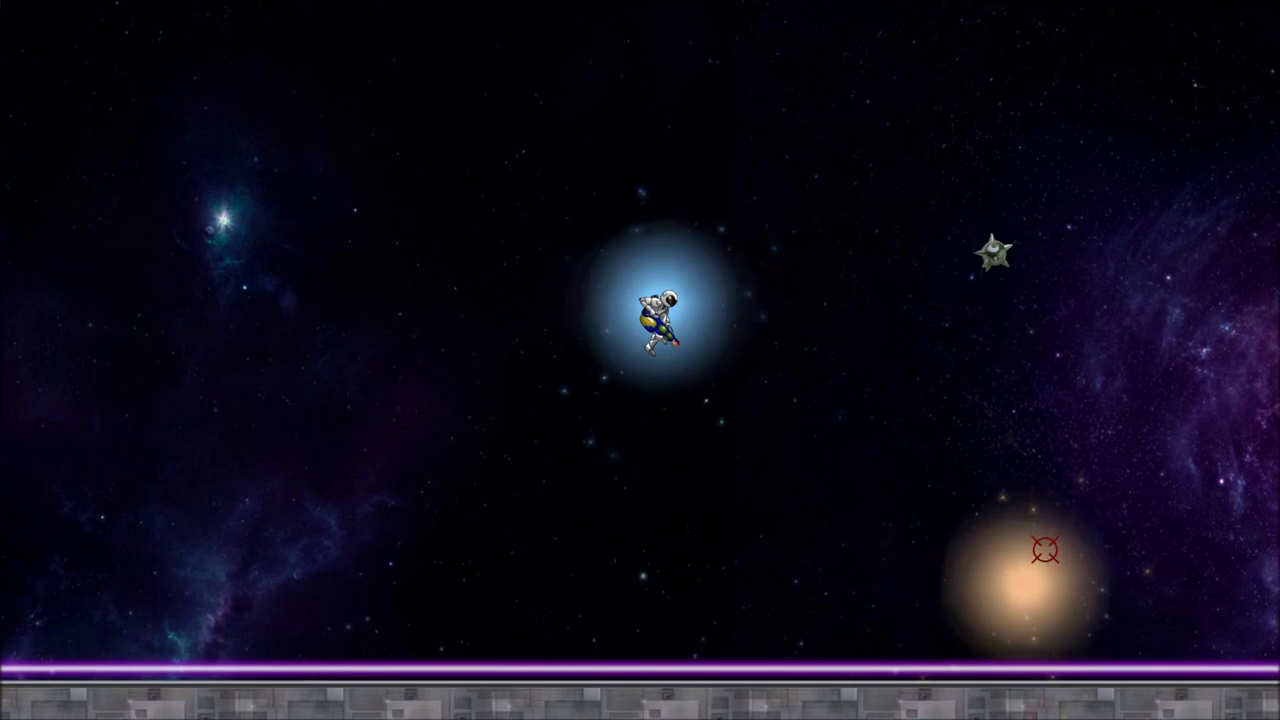
key("d")
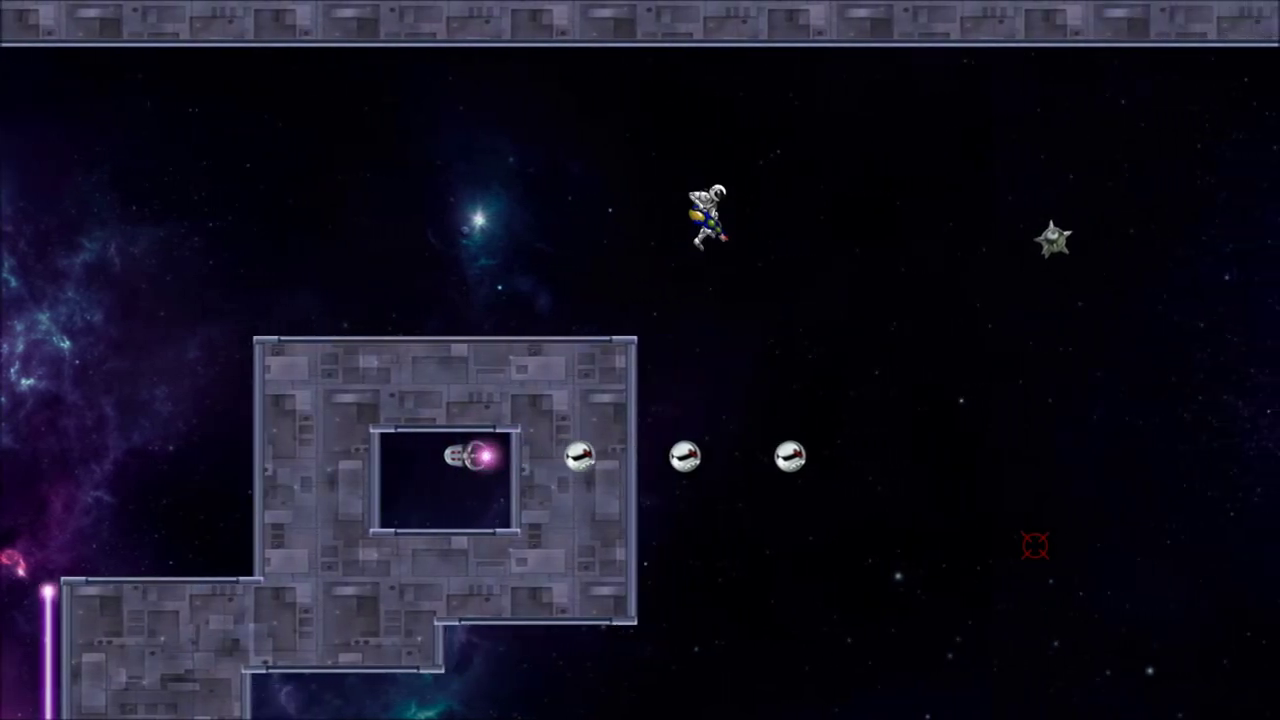
key("space")
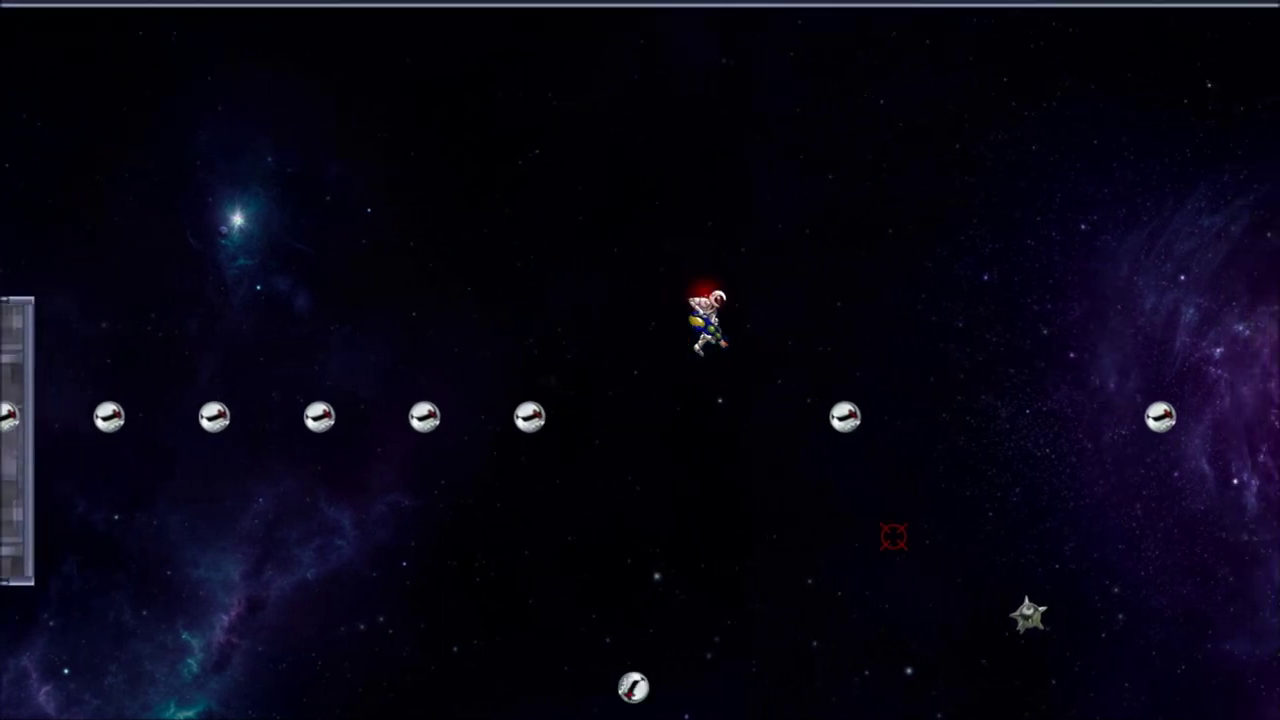
Float through open space shooting at the nearby mines, then restart after dying
key("space")
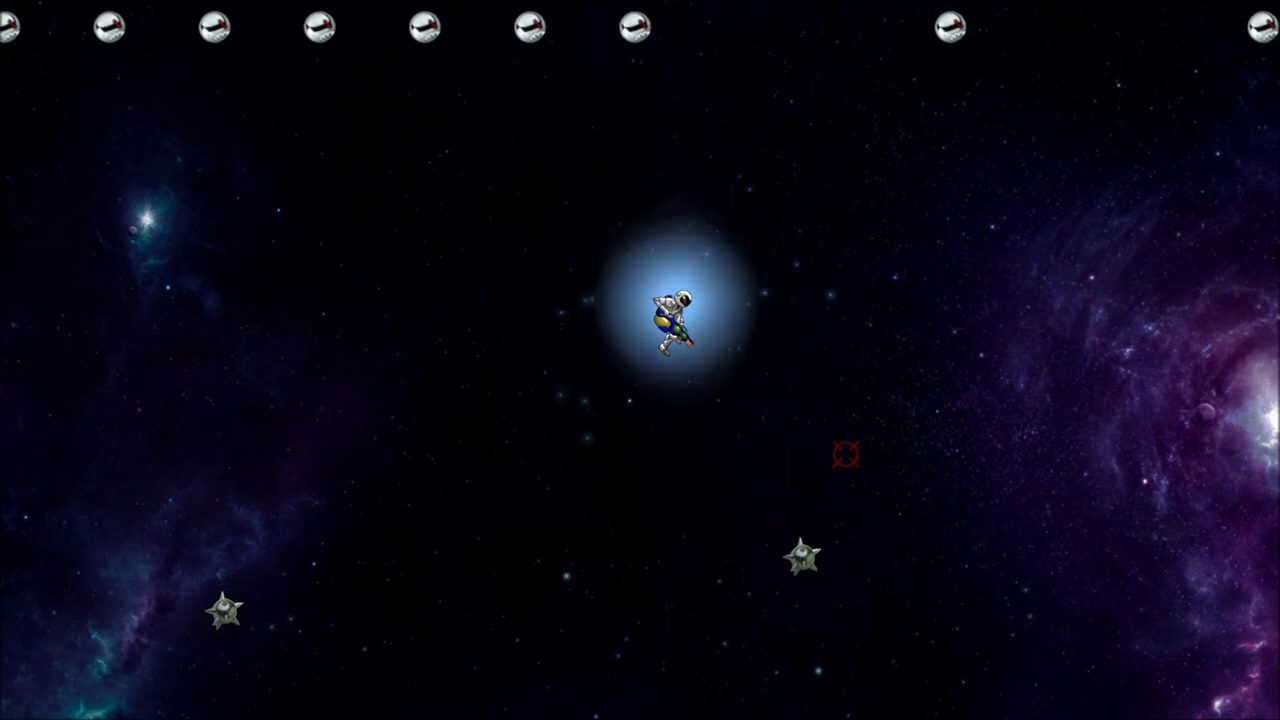
left_click(1010, 489)
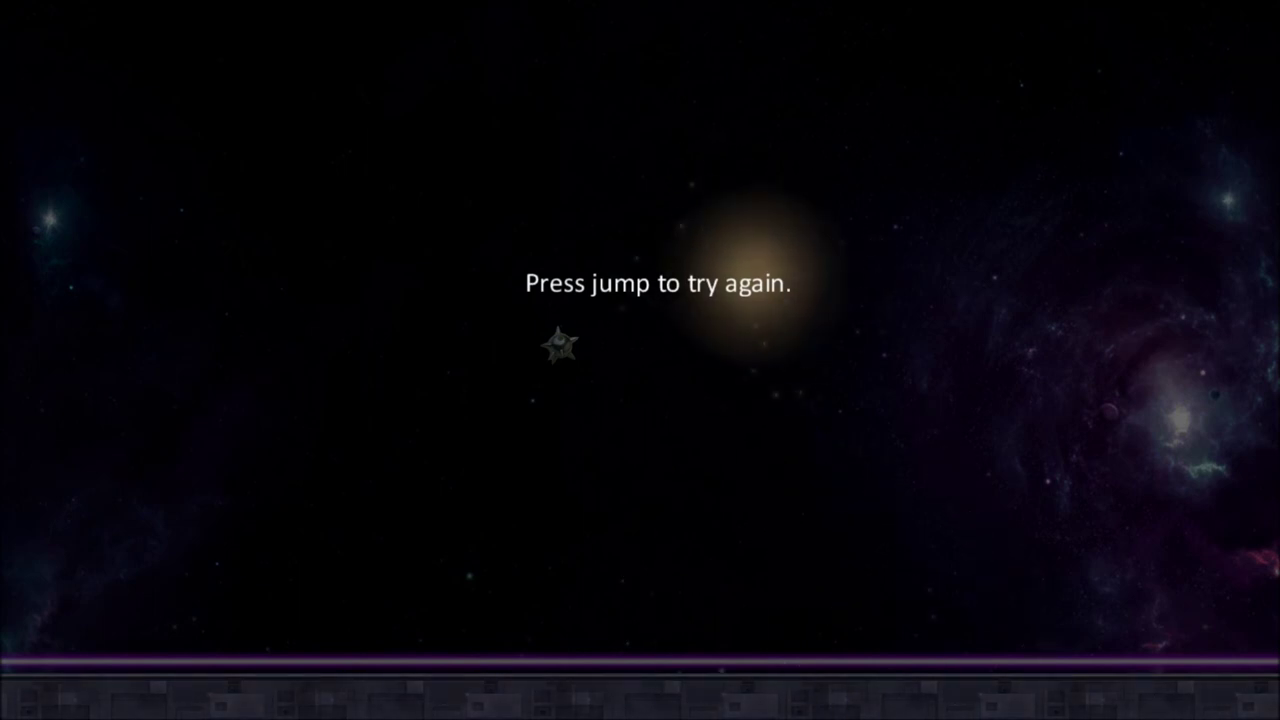
key("space")
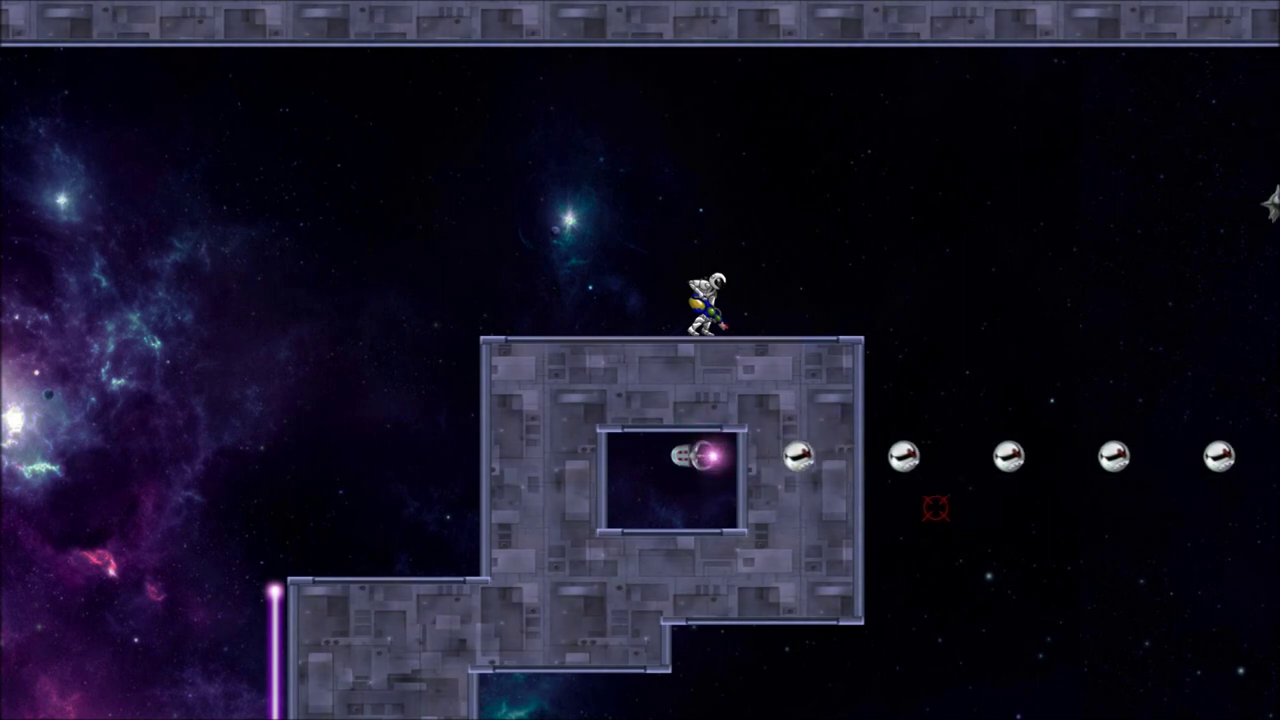
Run right, jump off the platform, and fly past the orbs above the mines
key("Right")
key("space")
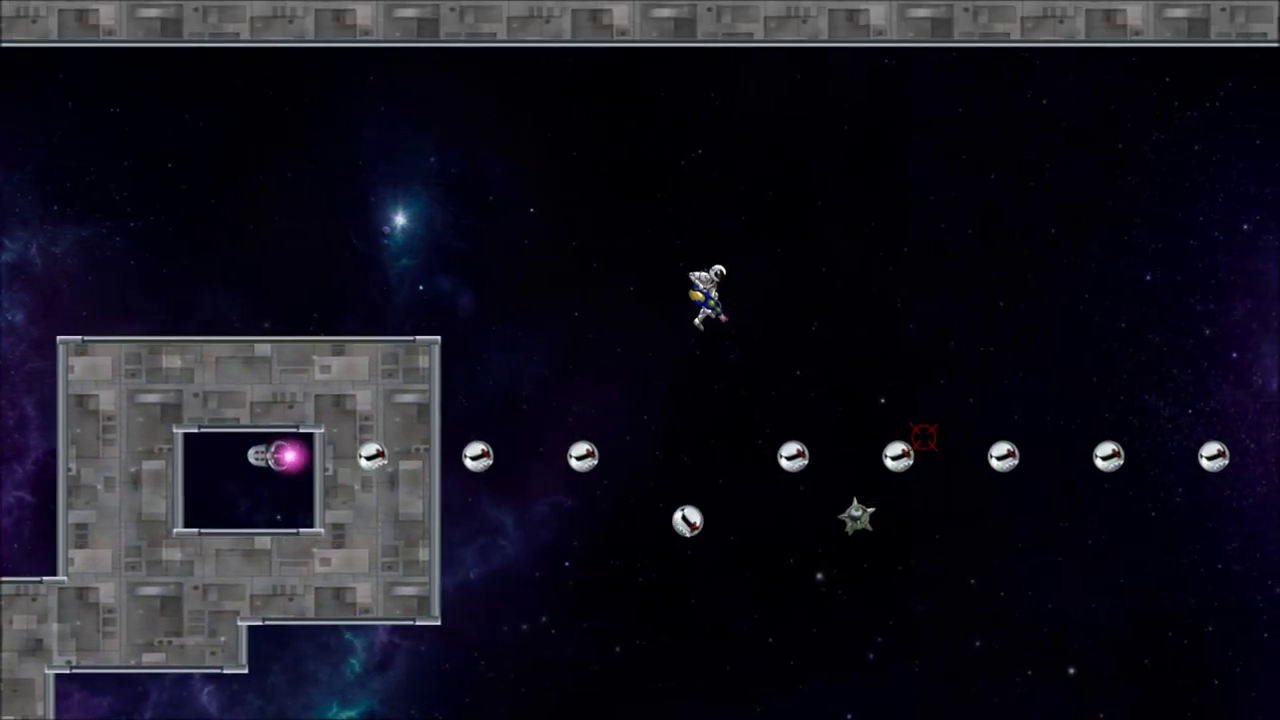
key("Right")
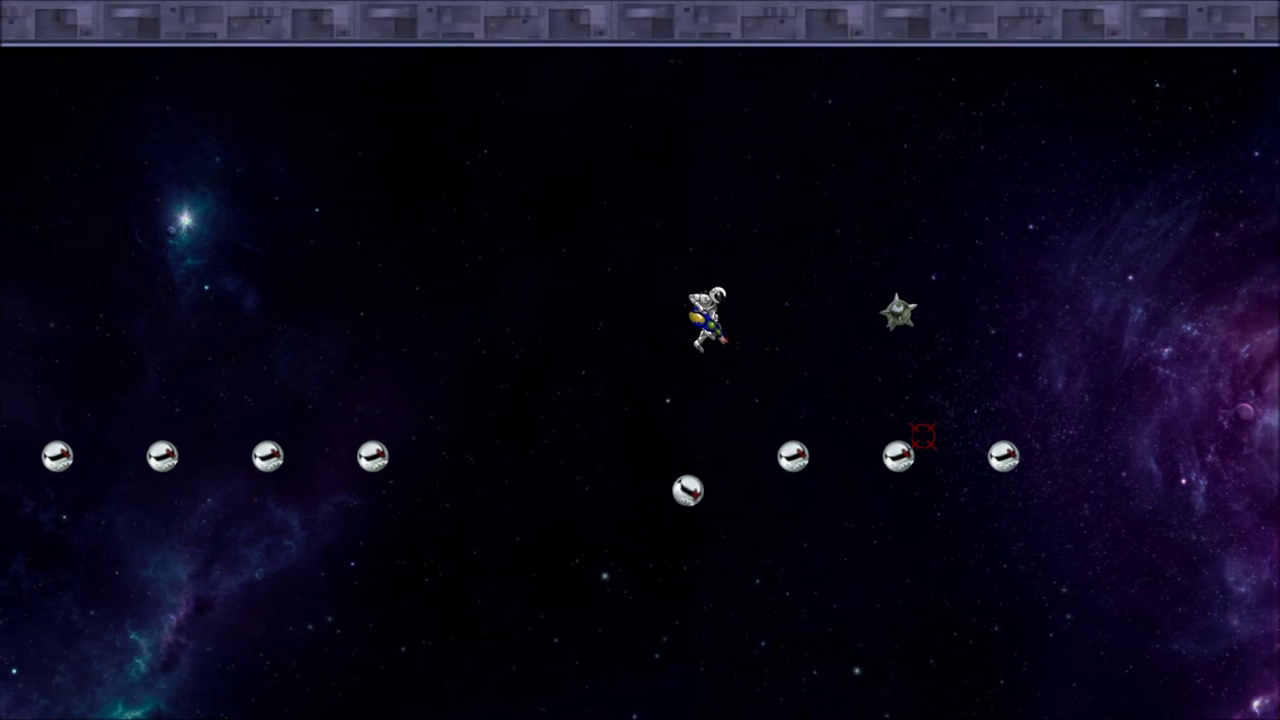